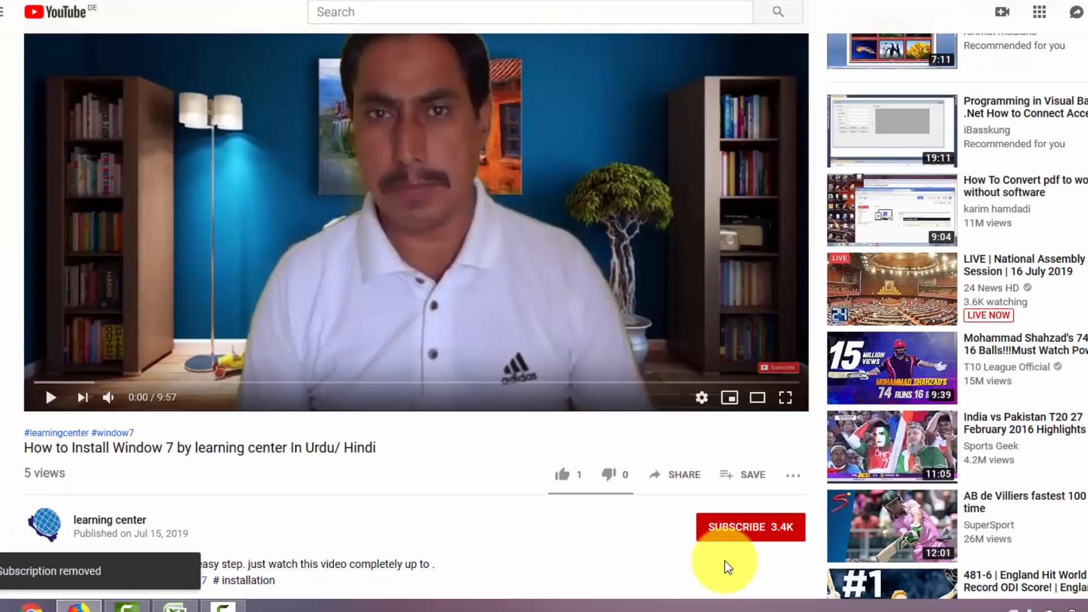
{"action": "left_click", "coordinate": [728, 526]}
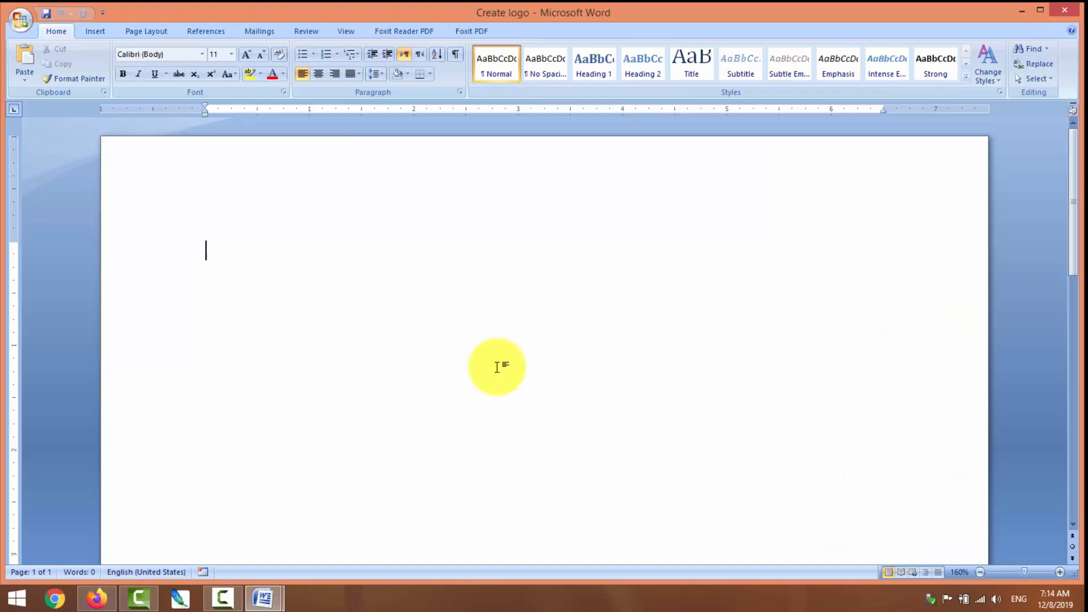
Step: Draw a donut shape about 3.34" in diameter, horizontally centred on the blank page
{"action": "left_click", "coordinate": [93, 32]}
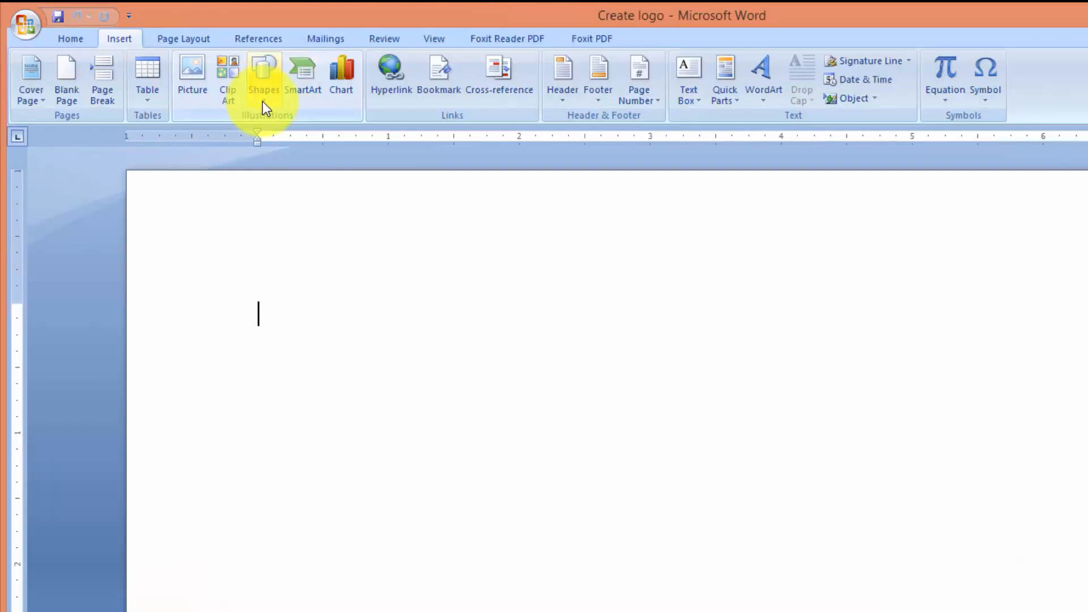
{"action": "left_click", "coordinate": [210, 79]}
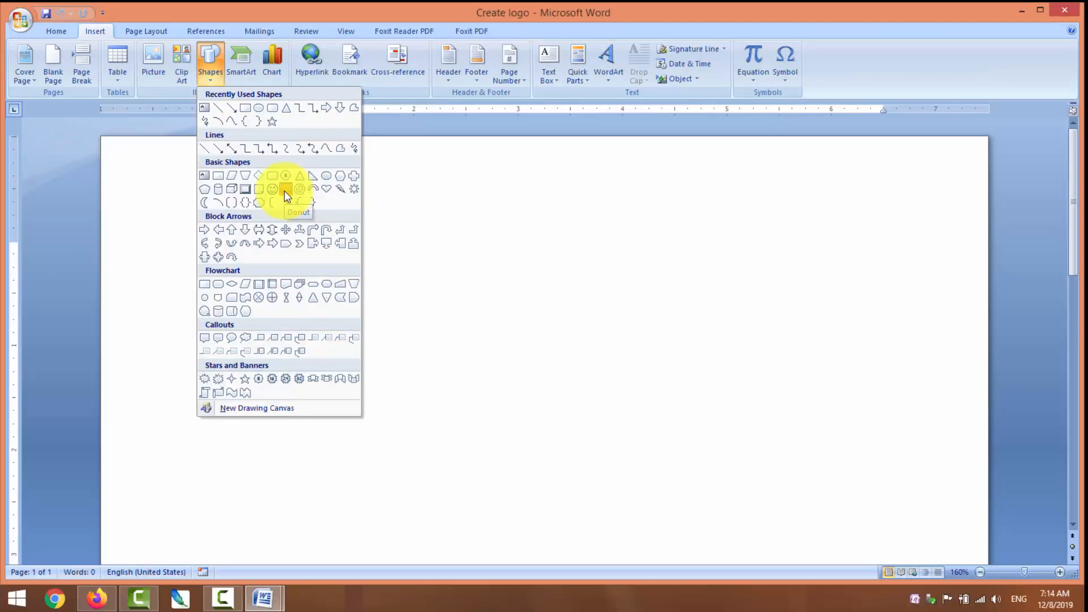
{"action": "left_click", "coordinate": [359, 238]}
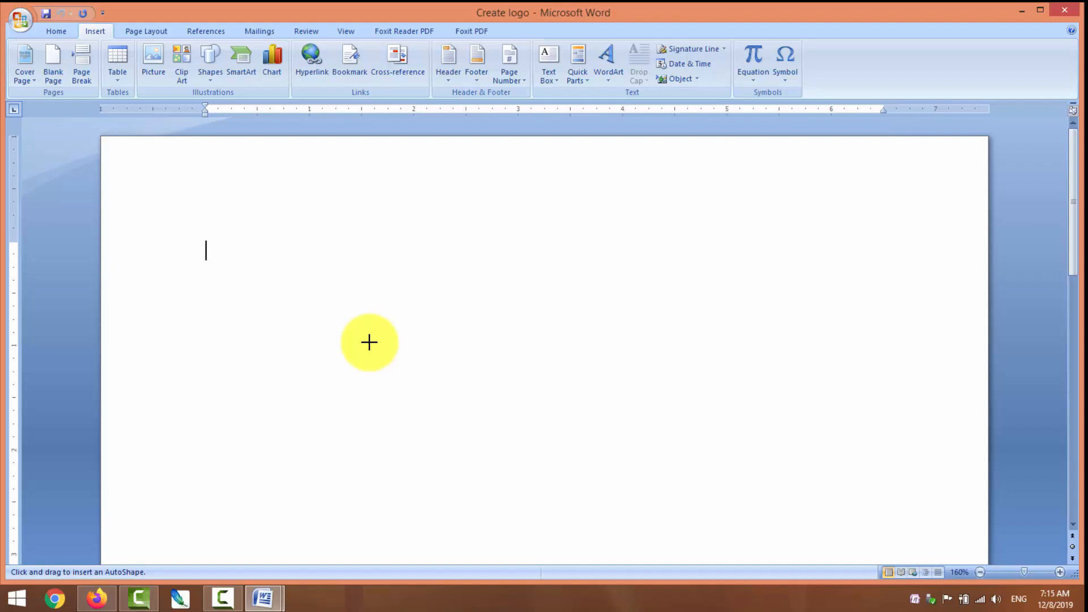
{"action": "mouse_move", "coordinate": [369, 342]}
{"action": "left_mouse_down"}
{"action": "mouse_move", "coordinate": [408, 384]}
{"action": "mouse_move", "coordinate": [588, 484]}
{"action": "mouse_move", "coordinate": [718, 496]}
{"action": "left_mouse_up"}
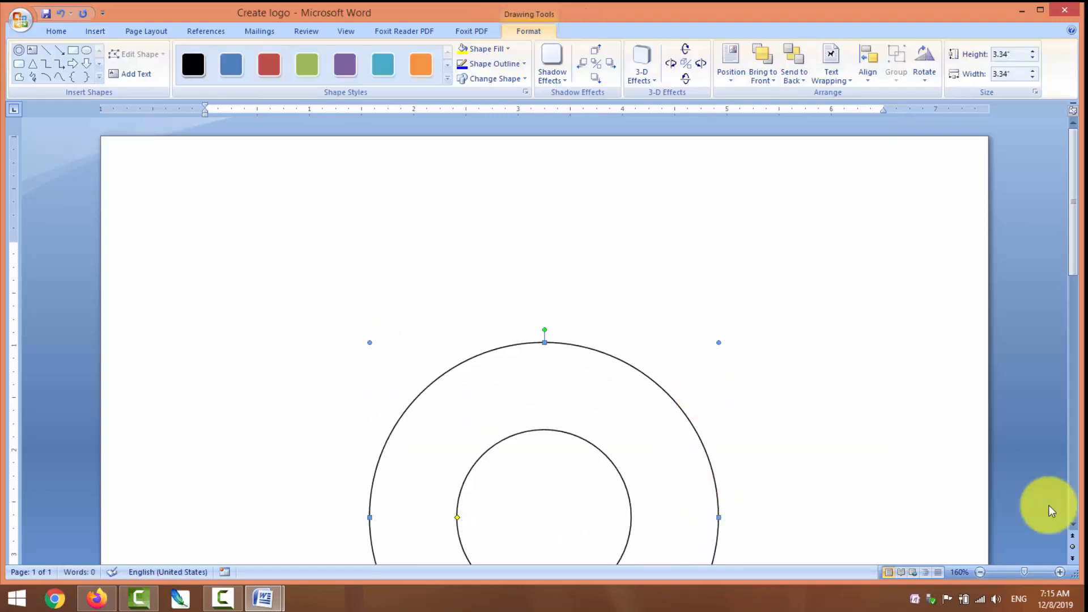
Step: Enlarge the donut's hole so that only a narrow ring remains
{"action": "scroll", "coordinate": [1074, 526], "scroll_direction": "down", "scroll_amount": 5}
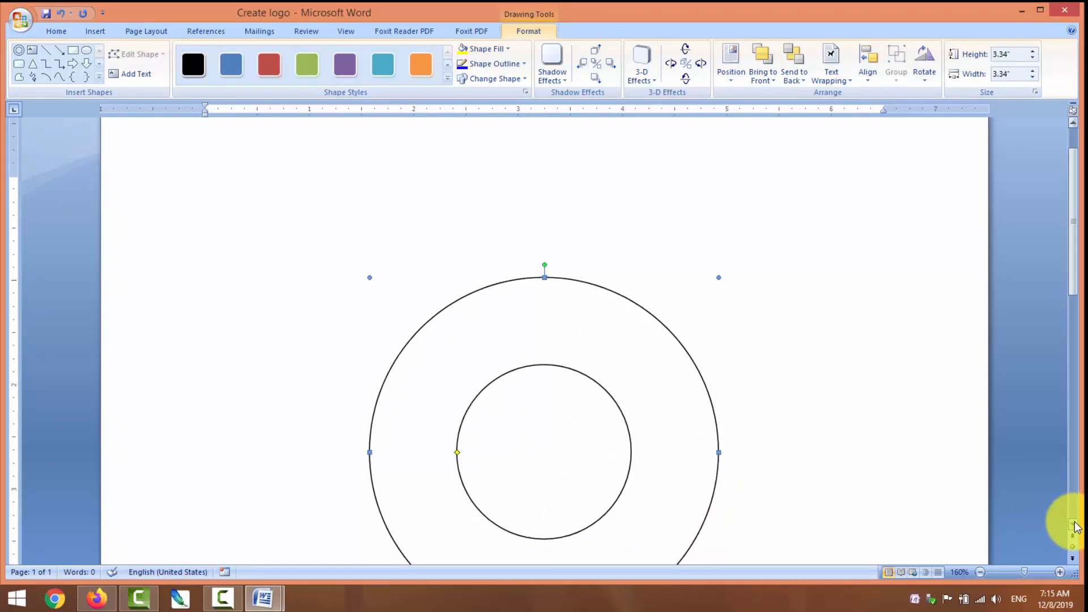
{"action": "scroll", "coordinate": [1077, 527], "scroll_direction": "down", "scroll_amount": 3}
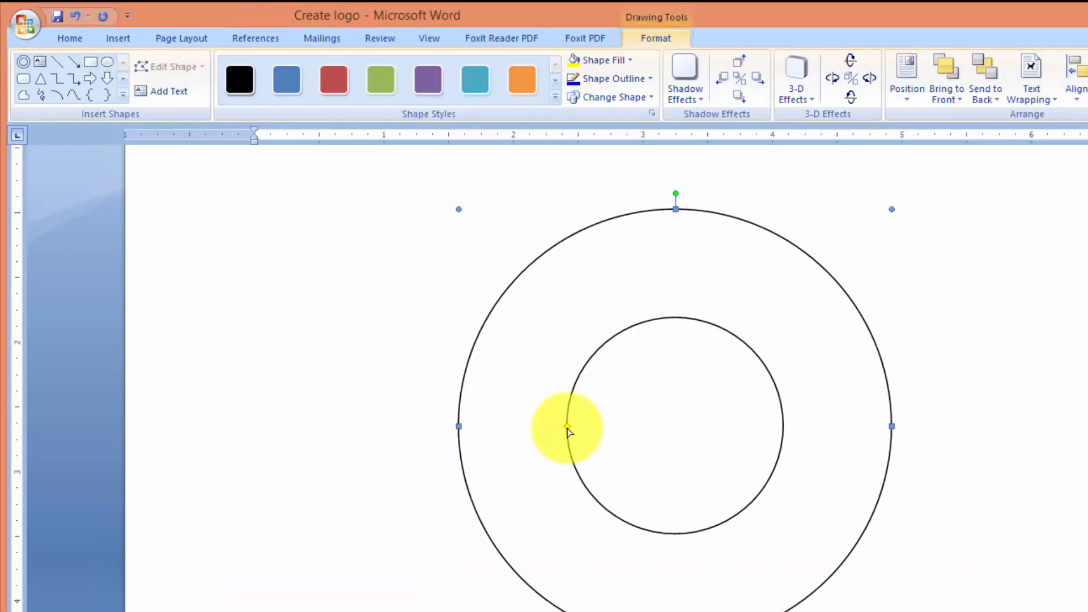
{"action": "left_click_drag", "start_coordinate": [568, 427], "coordinate": [508, 405]}
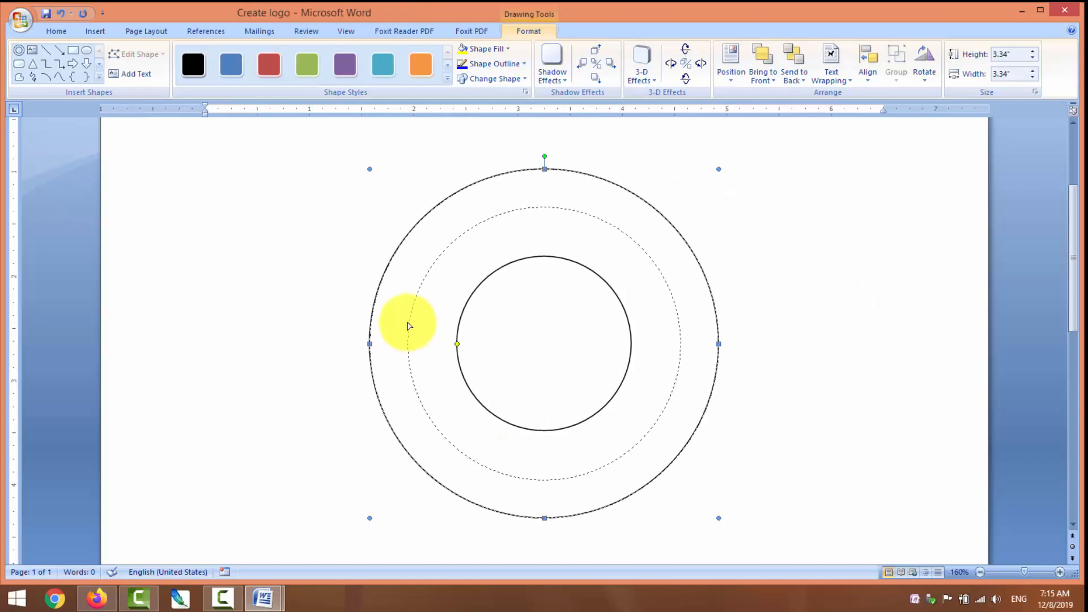
{"action": "left_click_drag", "start_coordinate": [409, 326], "coordinate": [406, 324]}
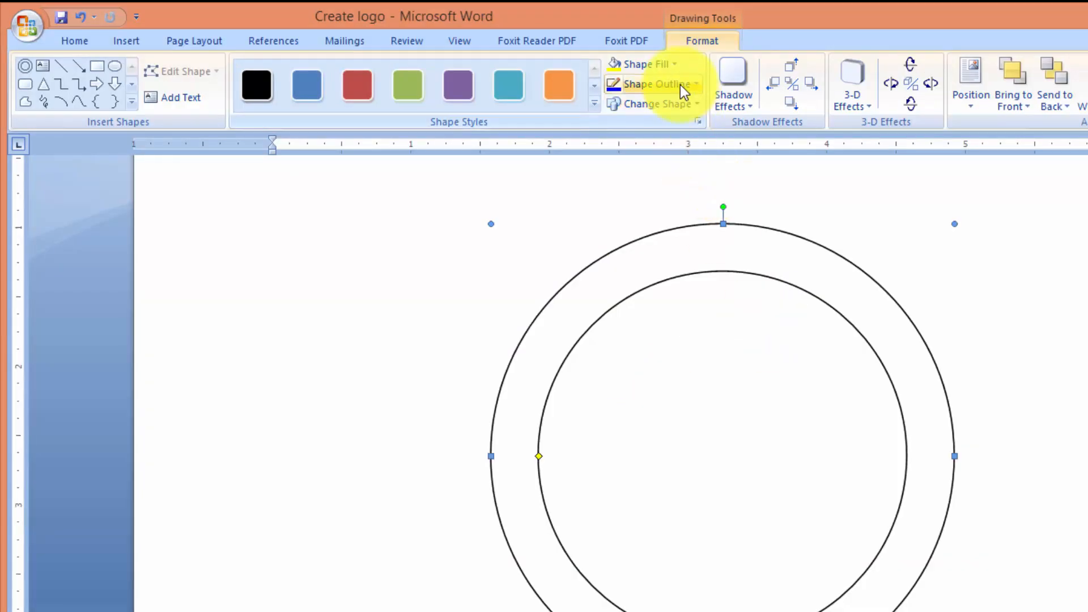
Step: Fill the donut ring with the dark brown wood texture
{"action": "left_click", "coordinate": [676, 68]}
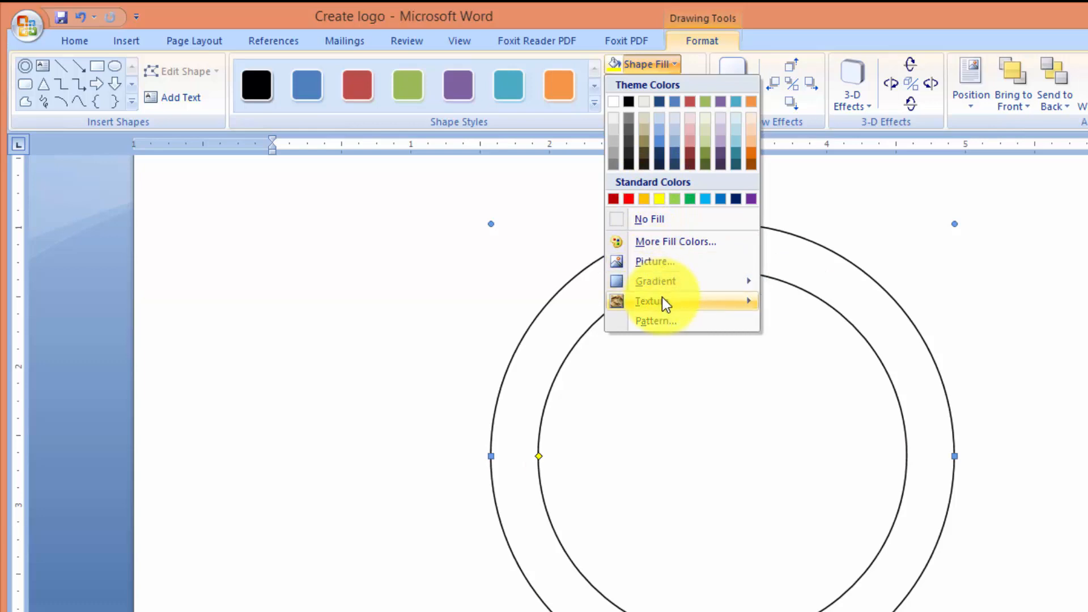
{"action": "mouse_move", "coordinate": [665, 303]}
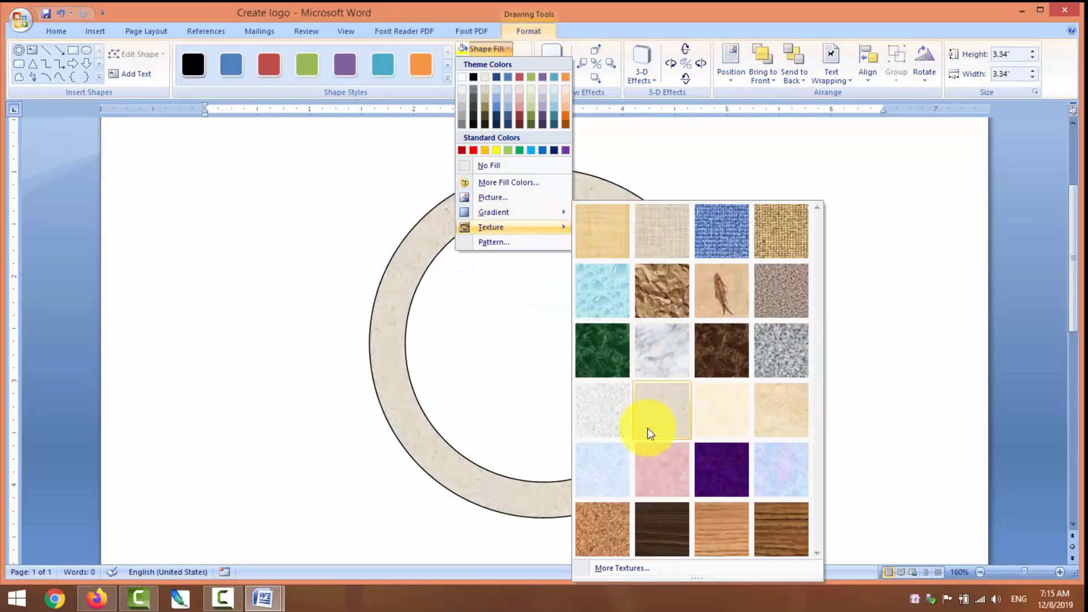
{"action": "left_click", "coordinate": [662, 529]}
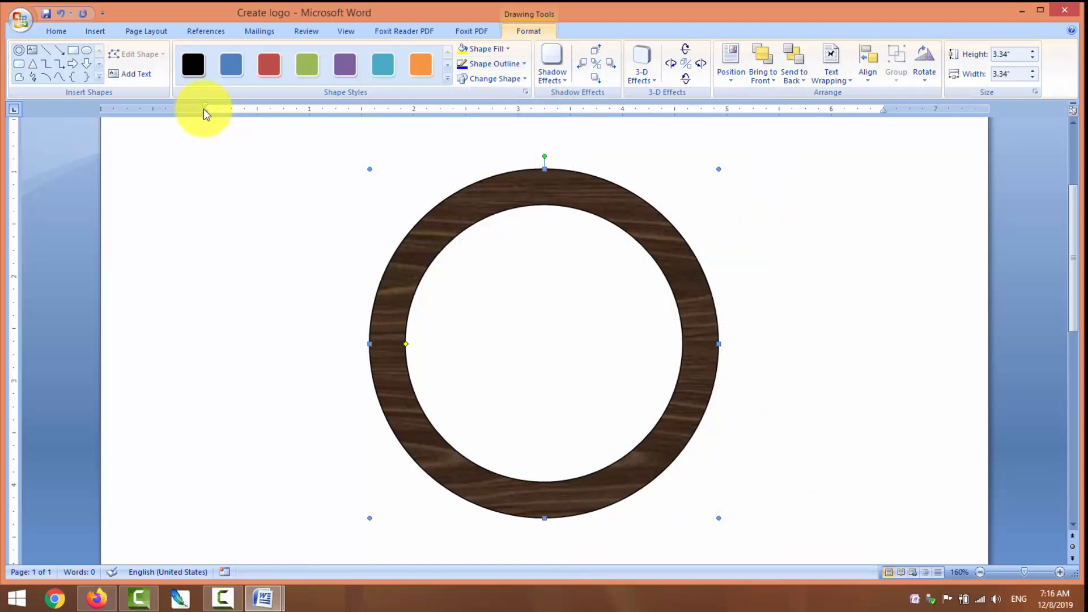
Step: Draw a 32-point star about 2.14" wide and high over the wood-textured ring
{"action": "left_click", "coordinate": [96, 32]}
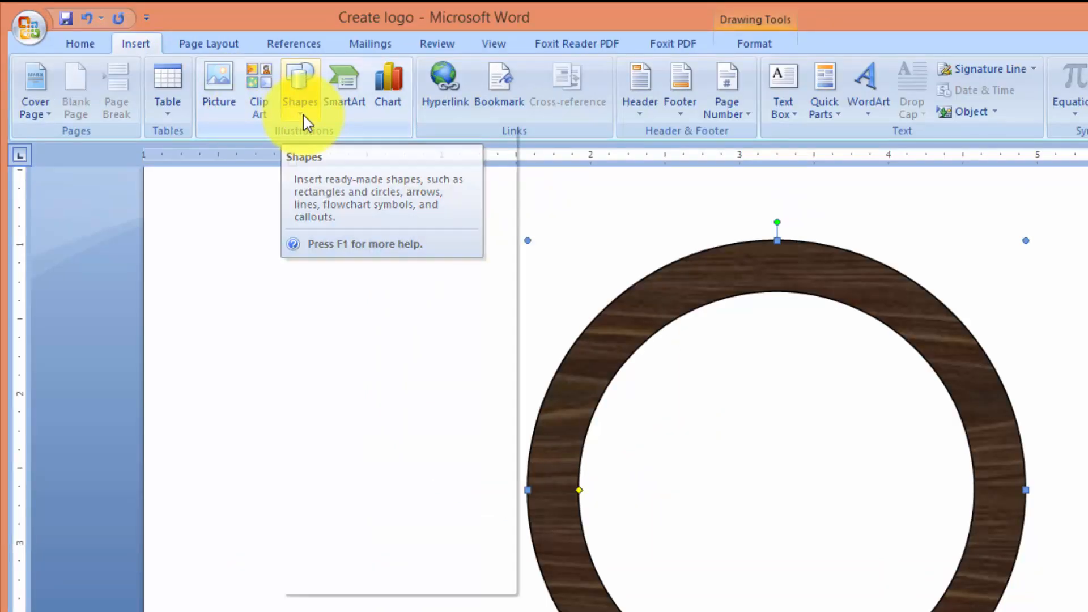
{"action": "left_click", "coordinate": [213, 84]}
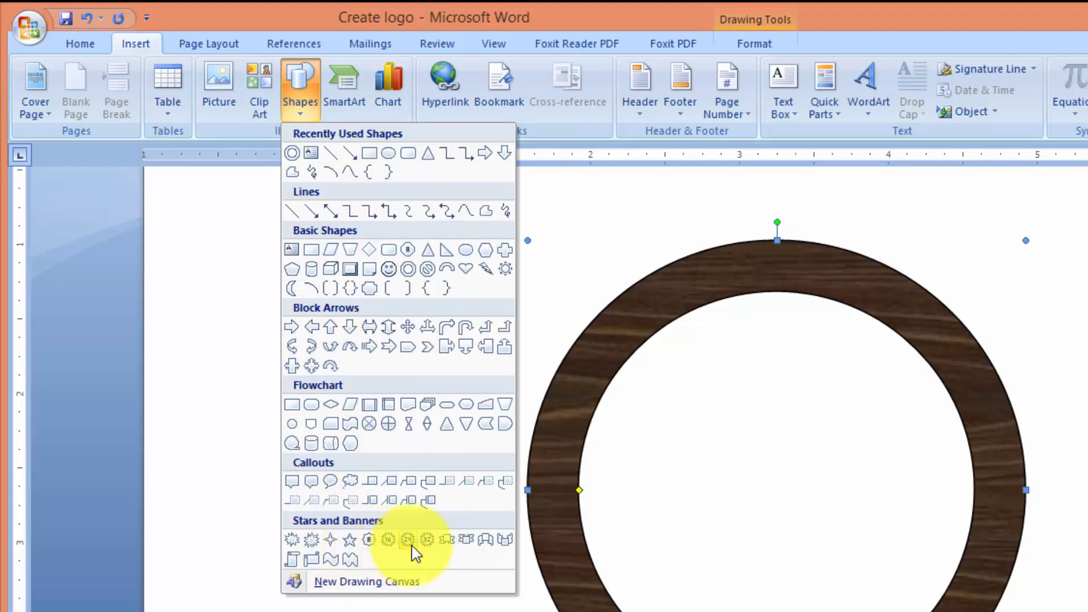
{"action": "left_click", "coordinate": [428, 544]}
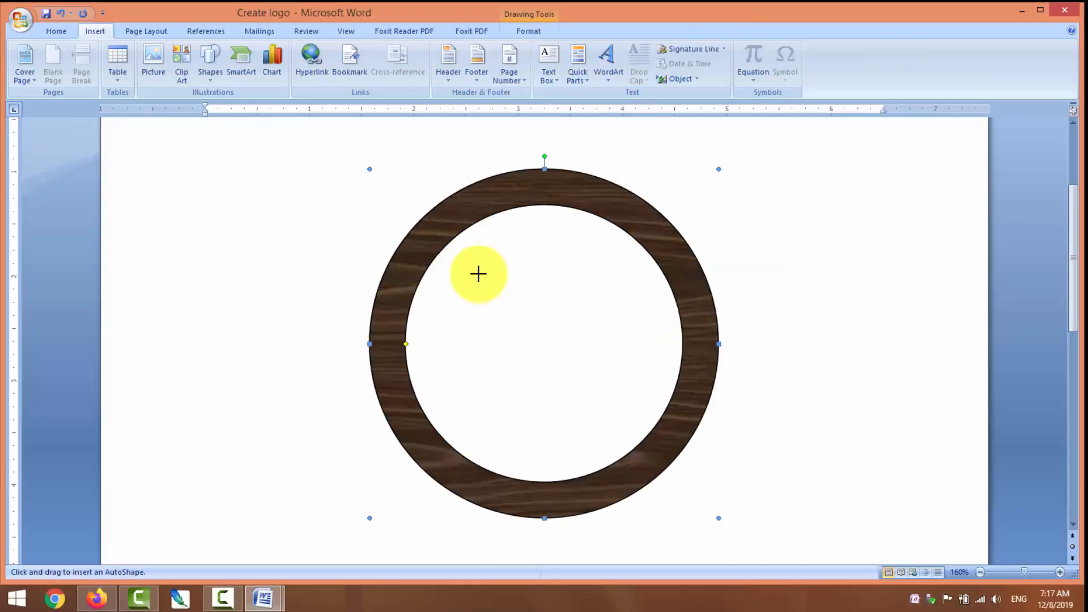
{"action": "left_click_drag", "start_coordinate": [478, 274], "coordinate": [598, 497]}
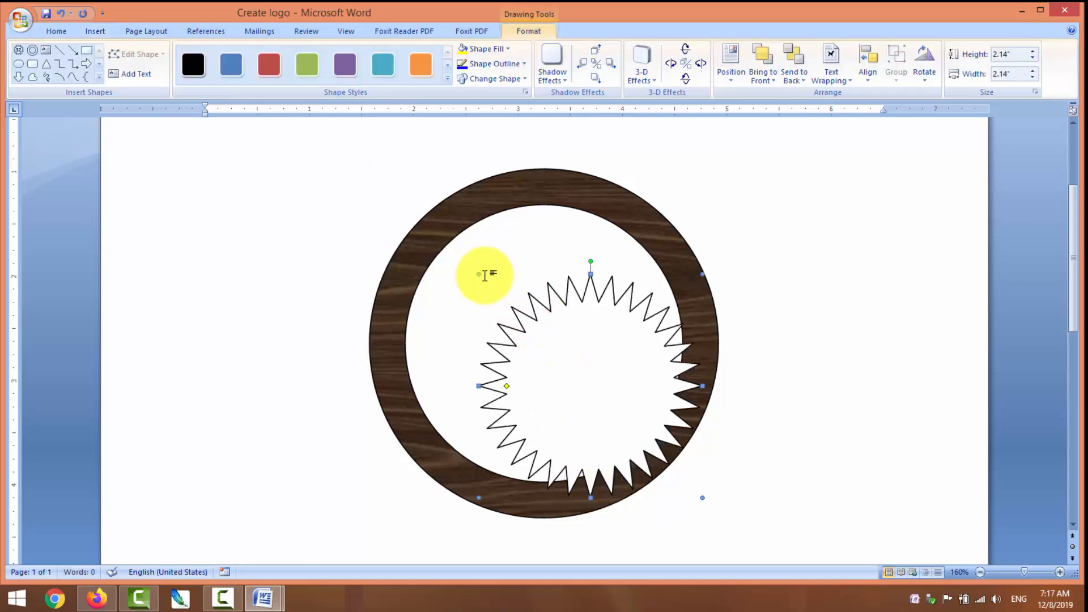
Step: Resize the star to about 3.36" high and 3.38" wide so its points reach the ring's outer edge
{"action": "left_click_drag", "start_coordinate": [478, 275], "coordinate": [375, 193]}
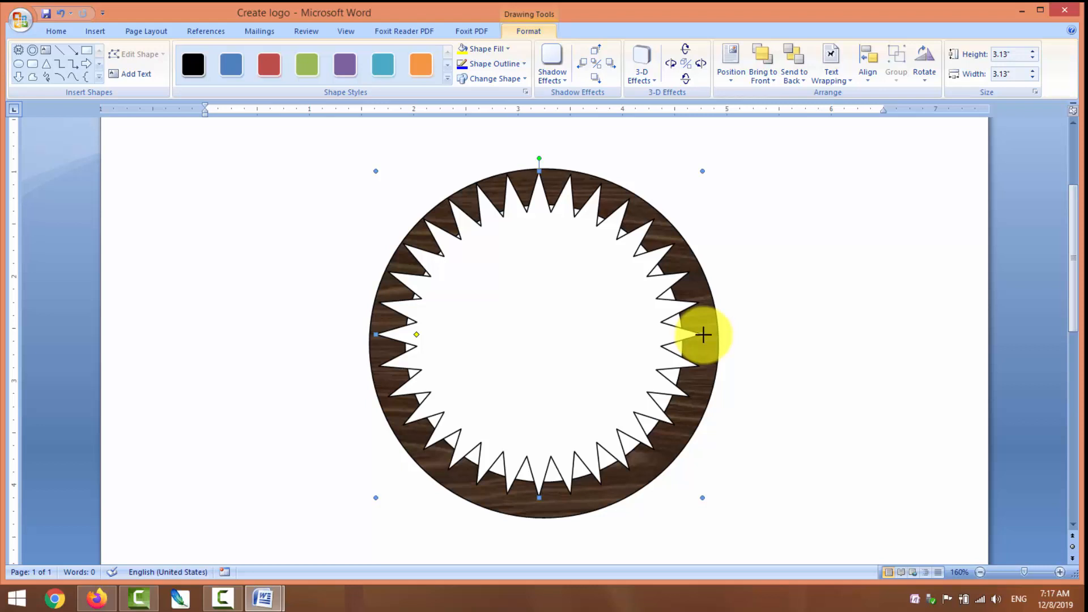
{"action": "left_click_drag", "start_coordinate": [703, 334], "coordinate": [714, 335]}
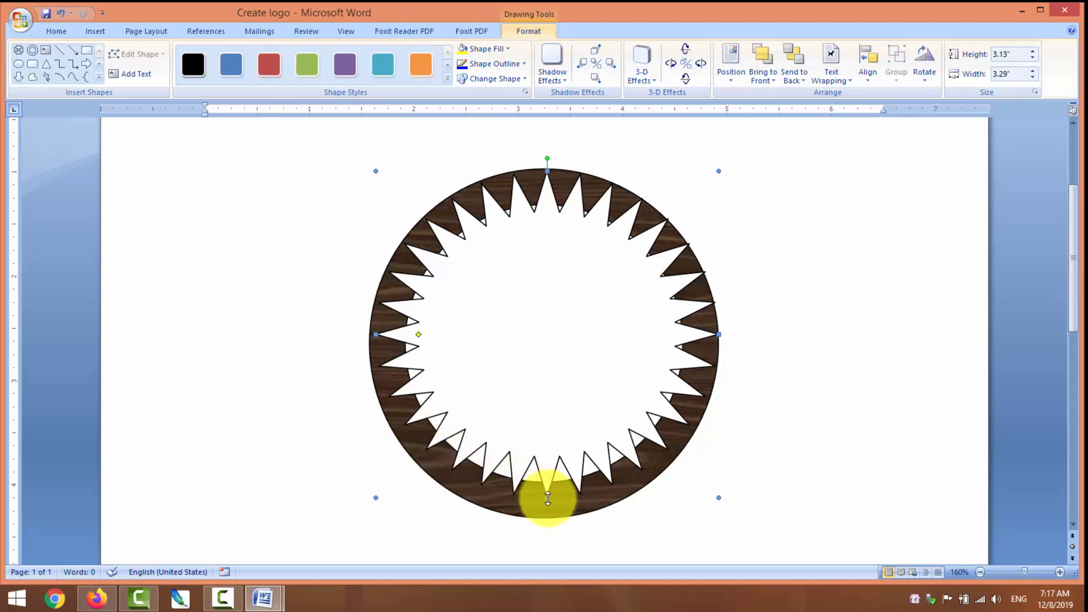
{"action": "left_click_drag", "start_coordinate": [548, 498], "coordinate": [549, 515]}
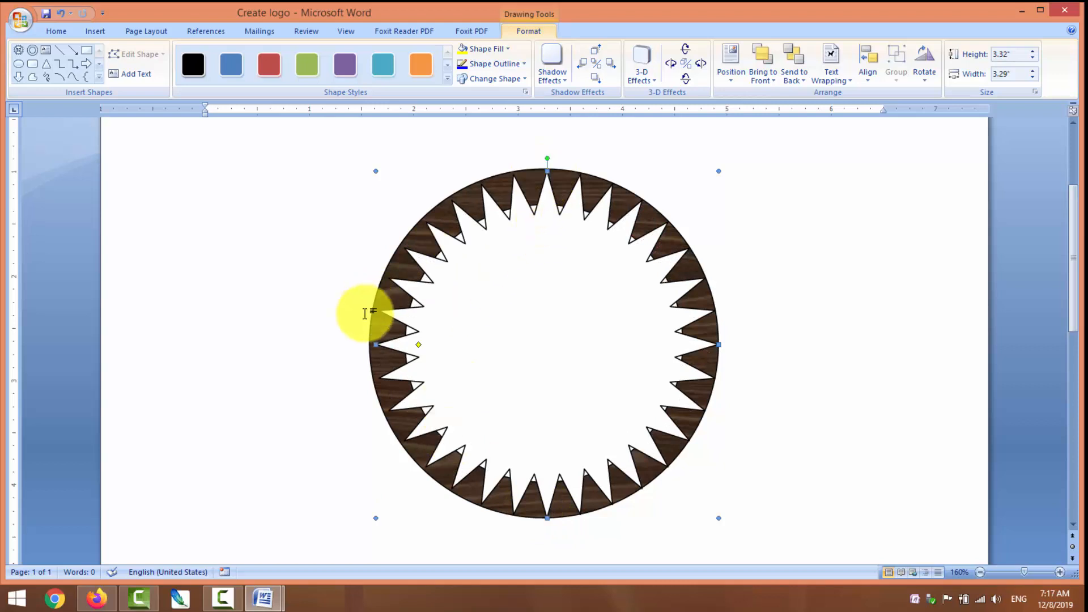
{"action": "left_click_drag", "start_coordinate": [375, 346], "coordinate": [369, 346]}
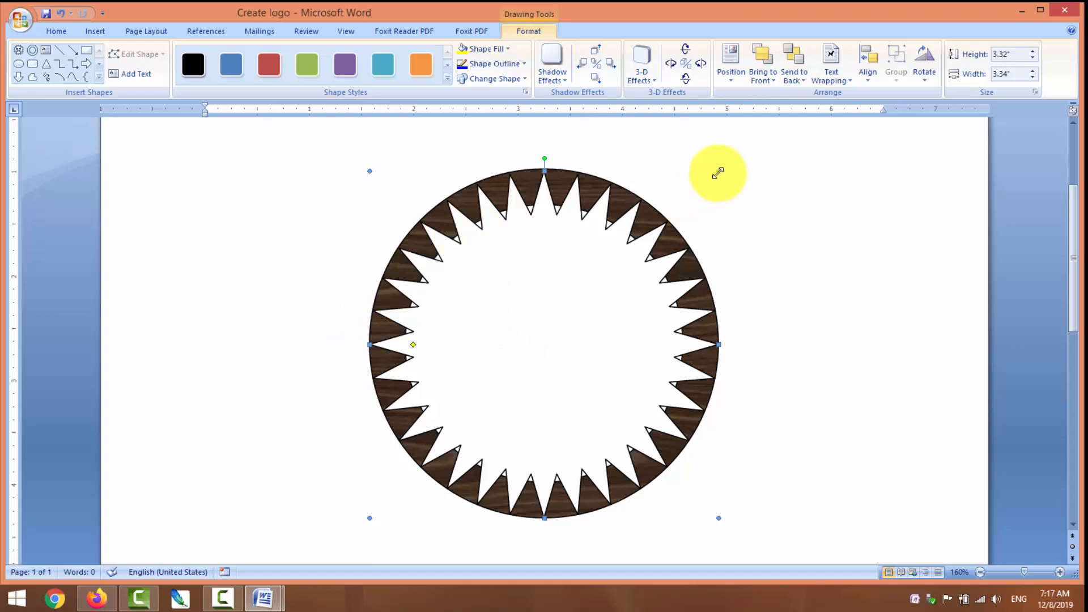
{"action": "left_click_drag", "start_coordinate": [718, 173], "coordinate": [722, 168]}
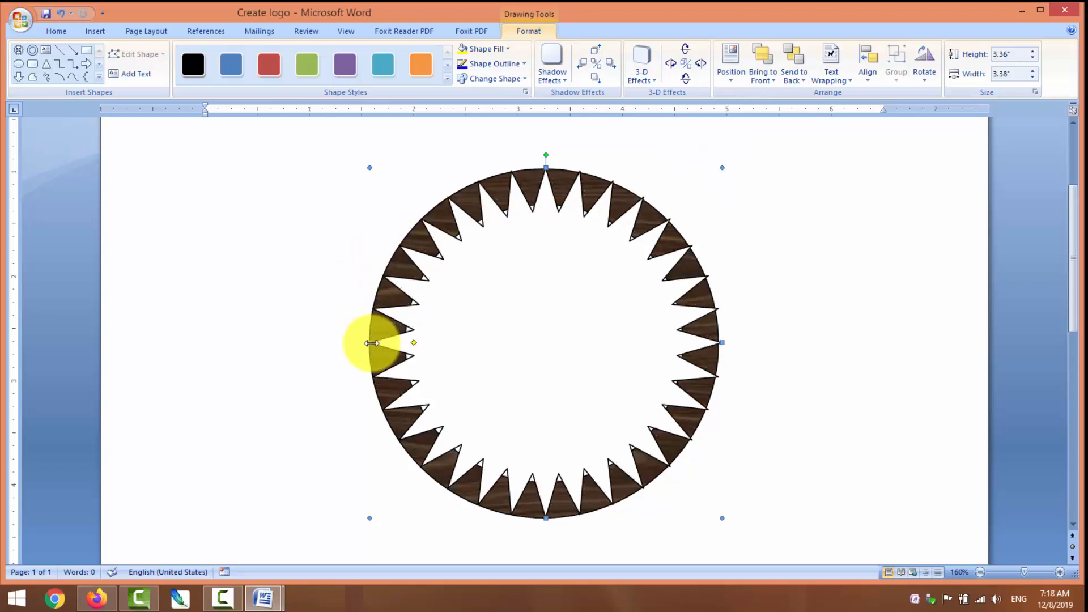
{"action": "left_click_drag", "start_coordinate": [370, 343], "coordinate": [368, 342]}
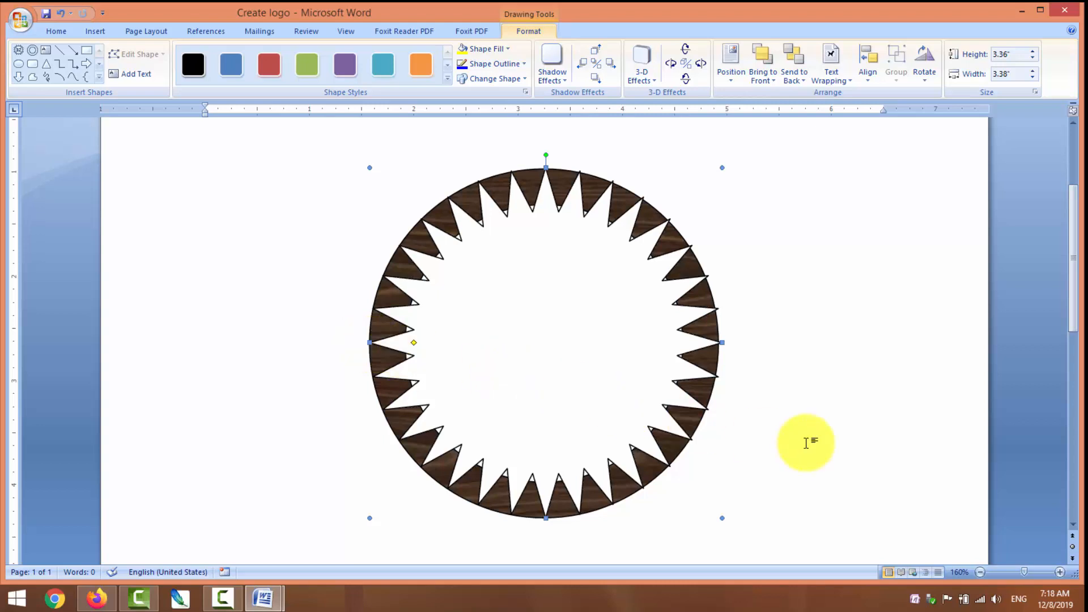
{"action": "left_click", "coordinate": [796, 458]}
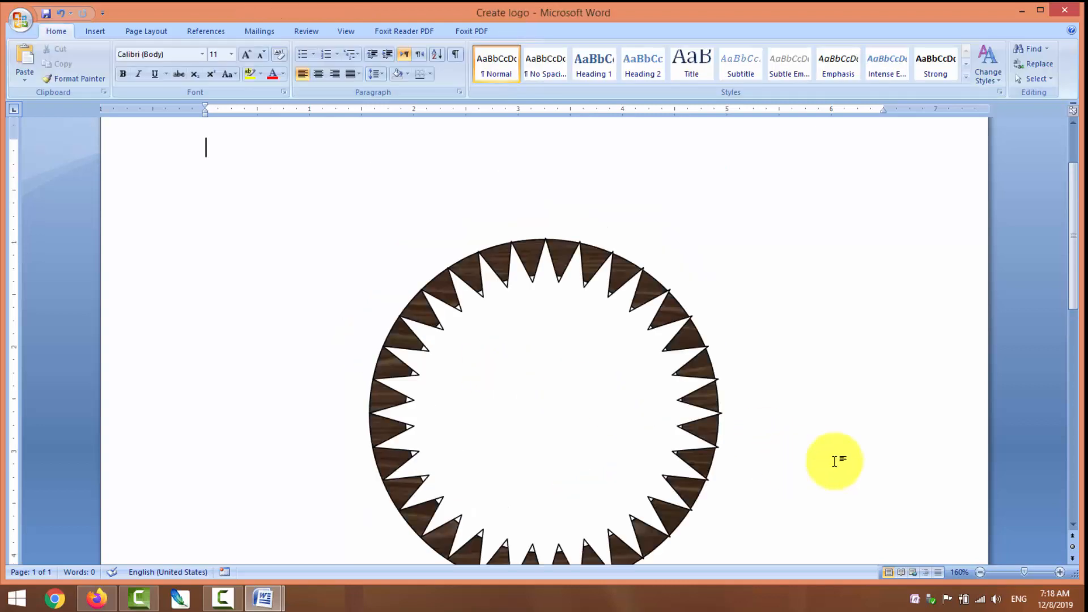
Step: Fill the star with standard green and make its points slightly shallower to cover the gaps inside the ring
{"action": "scroll", "coordinate": [1055, 507], "scroll_direction": "up", "scroll_amount": 2}
{"action": "scroll", "coordinate": [1060, 510], "scroll_direction": "down", "scroll_amount": 2}
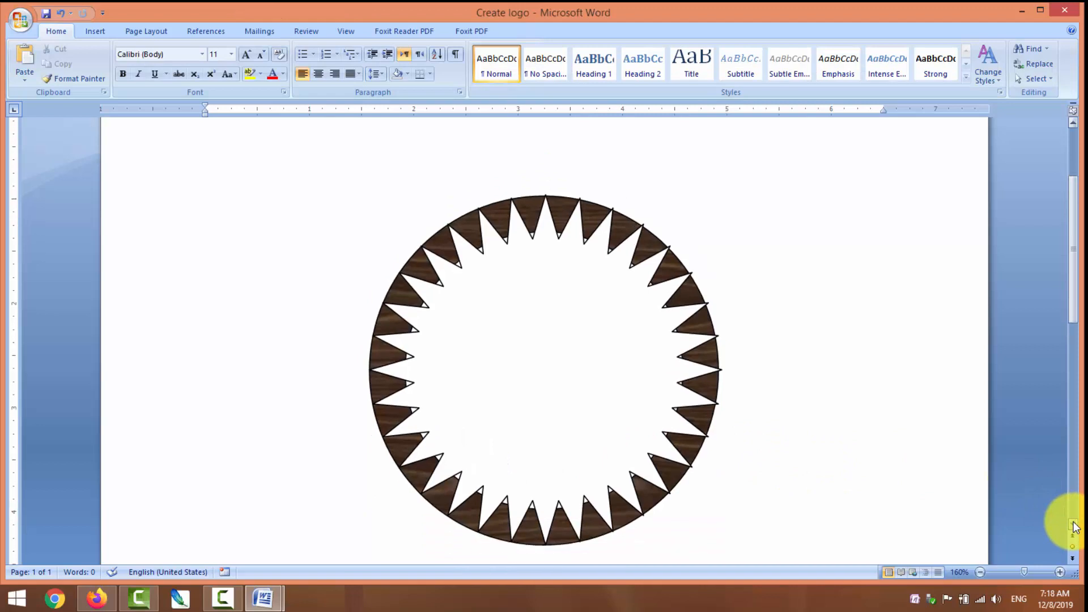
{"action": "left_click", "coordinate": [522, 365]}
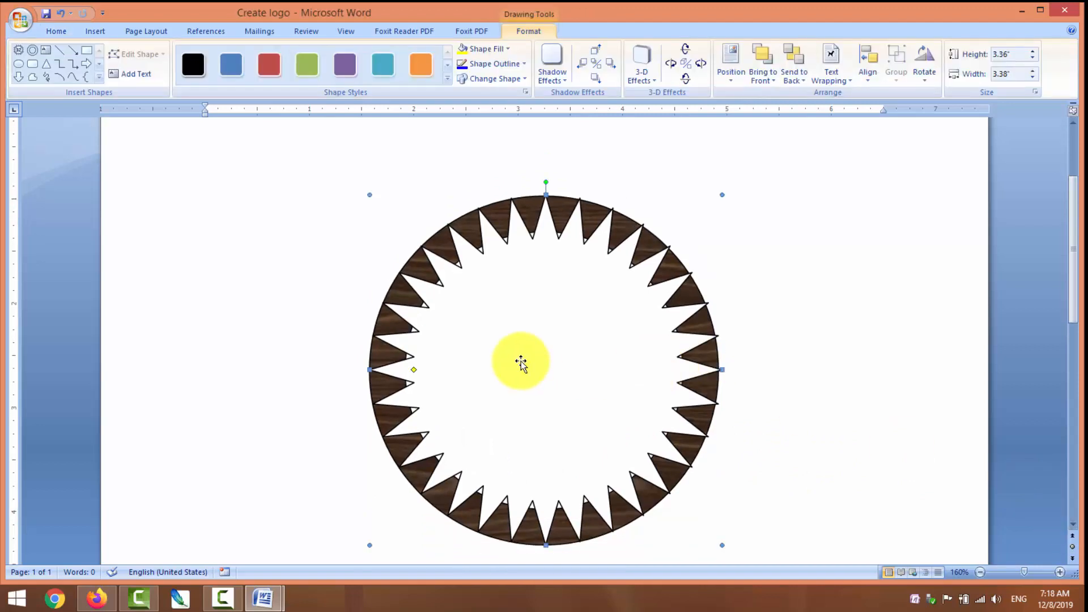
{"action": "left_click", "coordinate": [511, 49]}
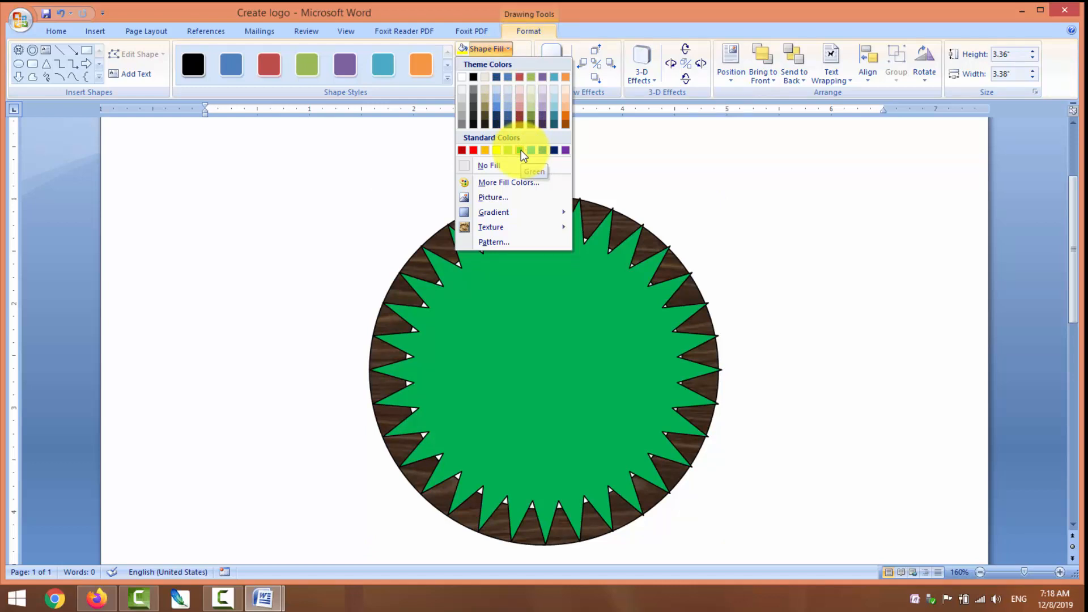
{"action": "left_click", "coordinate": [521, 151]}
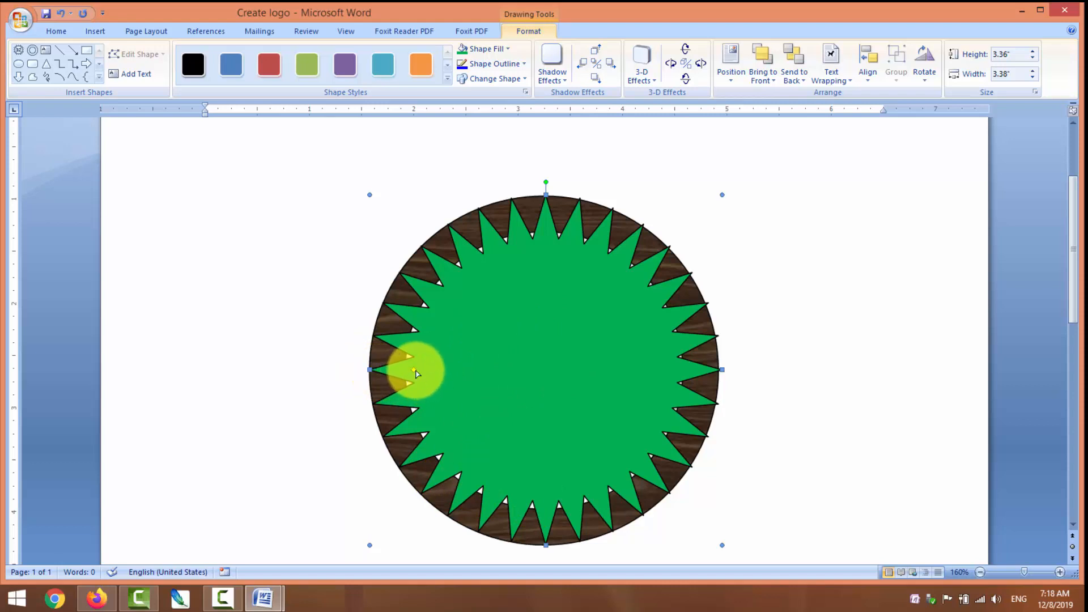
{"action": "left_click_drag", "start_coordinate": [415, 372], "coordinate": [408, 370]}
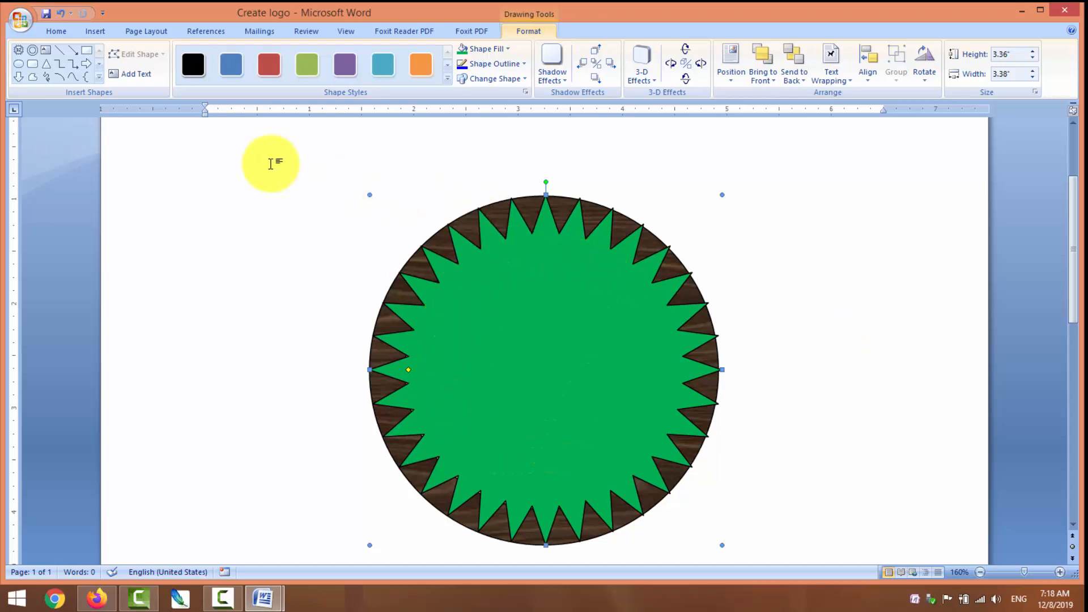
Step: Draw a flowchart connector circle about 1.66" in diameter inside the green star
{"action": "left_click", "coordinate": [101, 32]}
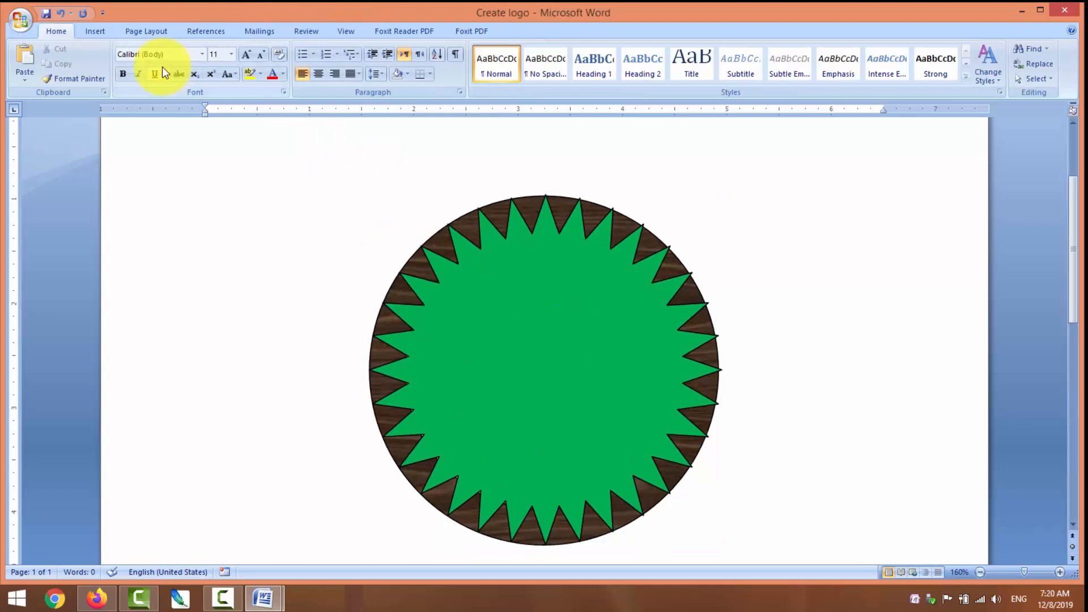
{"action": "left_click", "coordinate": [96, 33]}
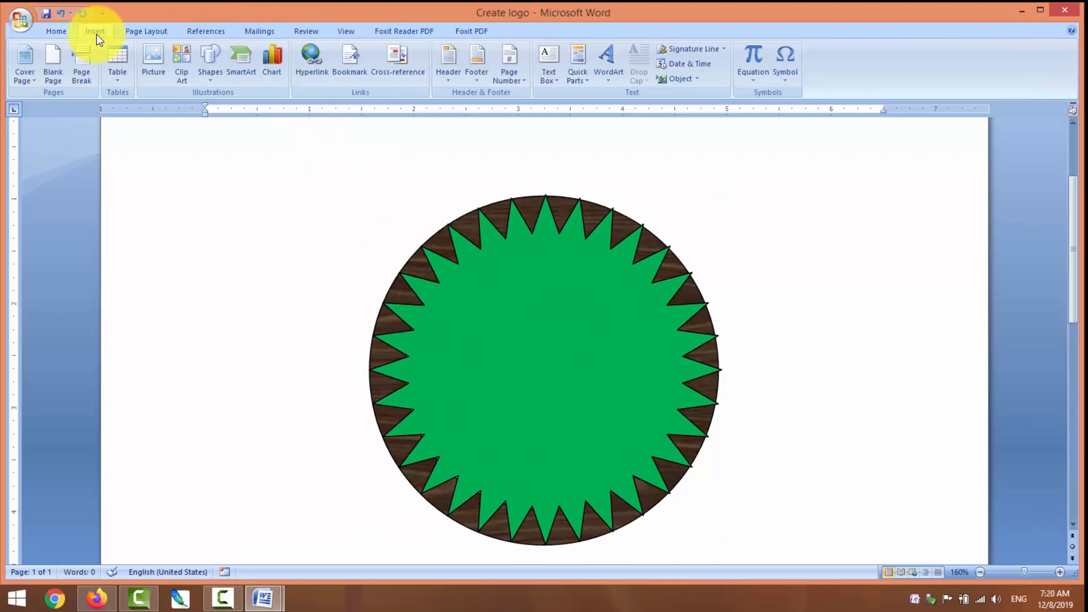
{"action": "left_click", "coordinate": [207, 67]}
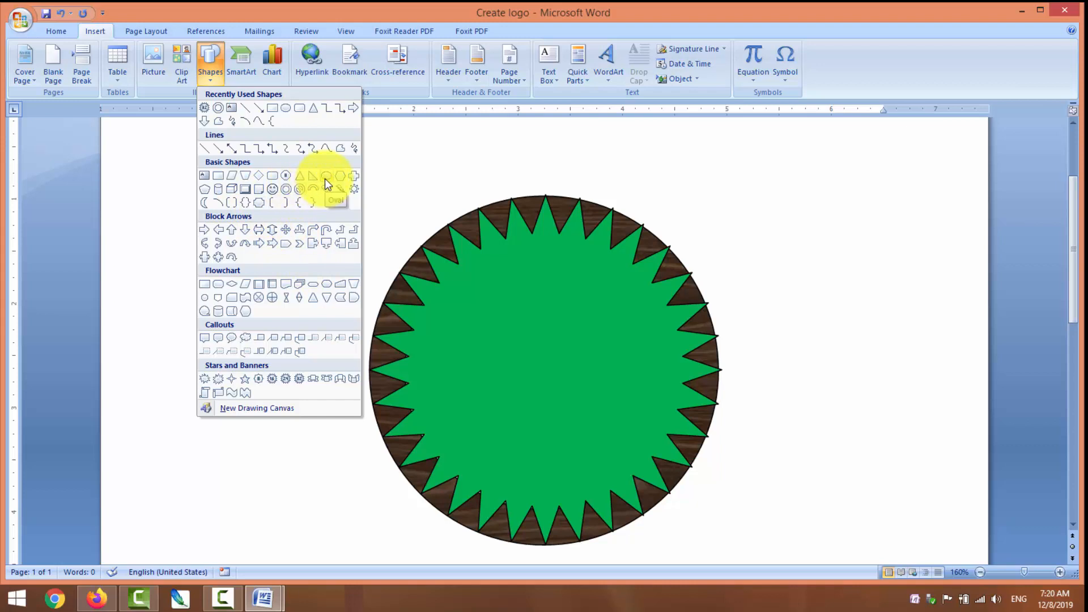
{"action": "left_click", "coordinate": [205, 300]}
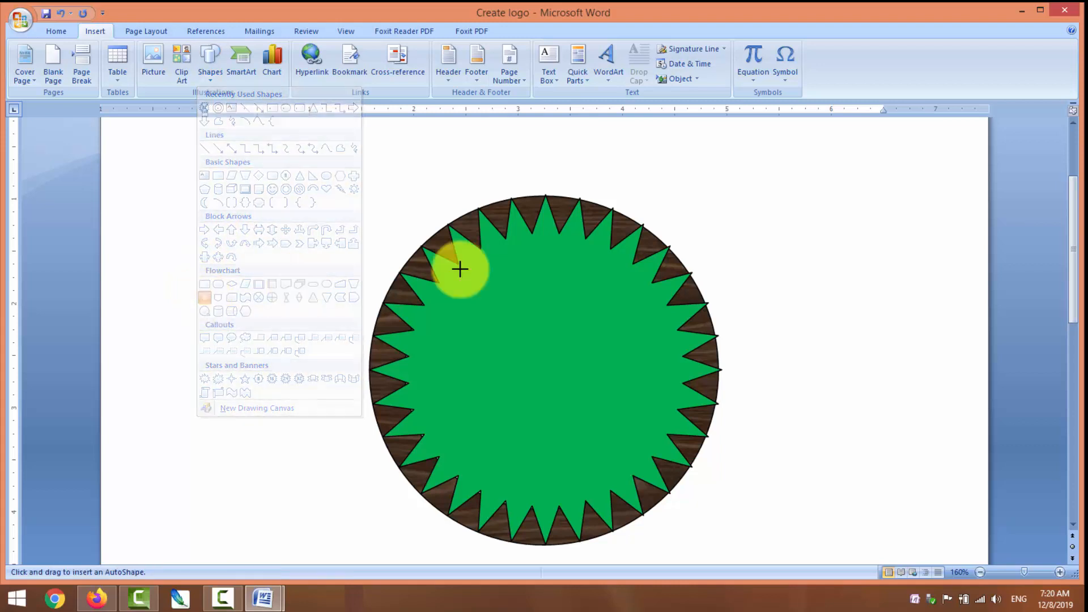
{"action": "left_click_drag", "start_coordinate": [500, 295], "coordinate": [571, 467]}
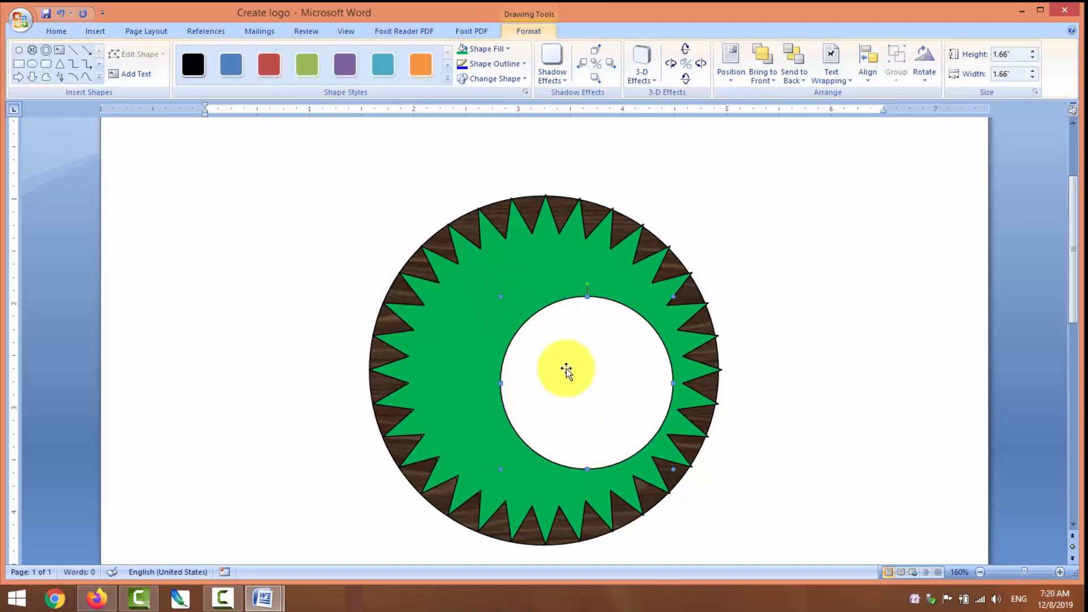
Step: Center the white circle within the green star and enlarge it to about 2.6" high and 2.58" wide
{"action": "left_click_drag", "start_coordinate": [566, 368], "coordinate": [504, 327]}
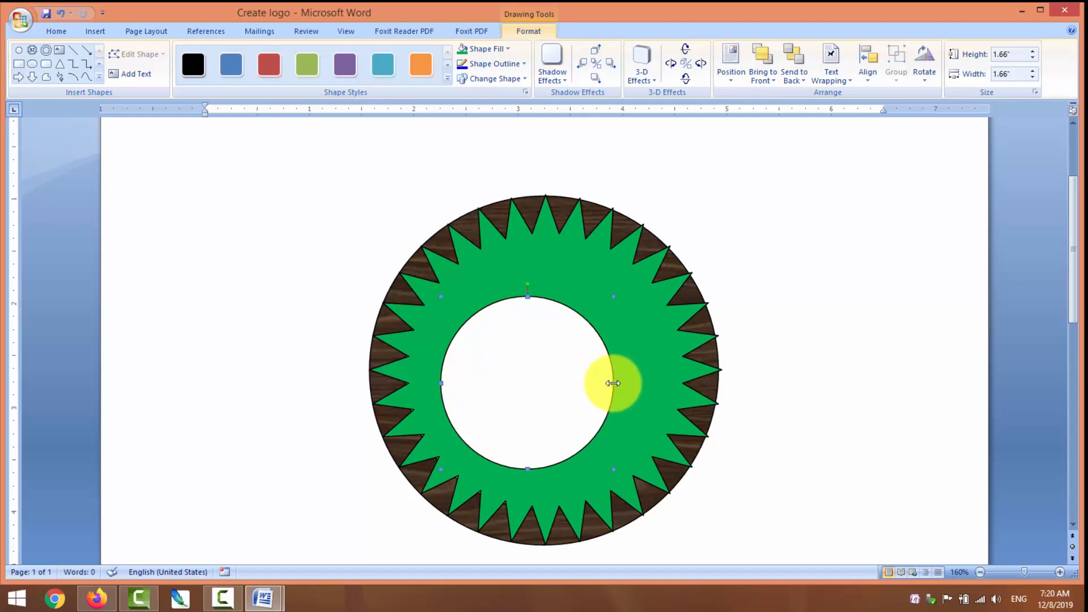
{"action": "left_click_drag", "start_coordinate": [613, 383], "coordinate": [681, 359]}
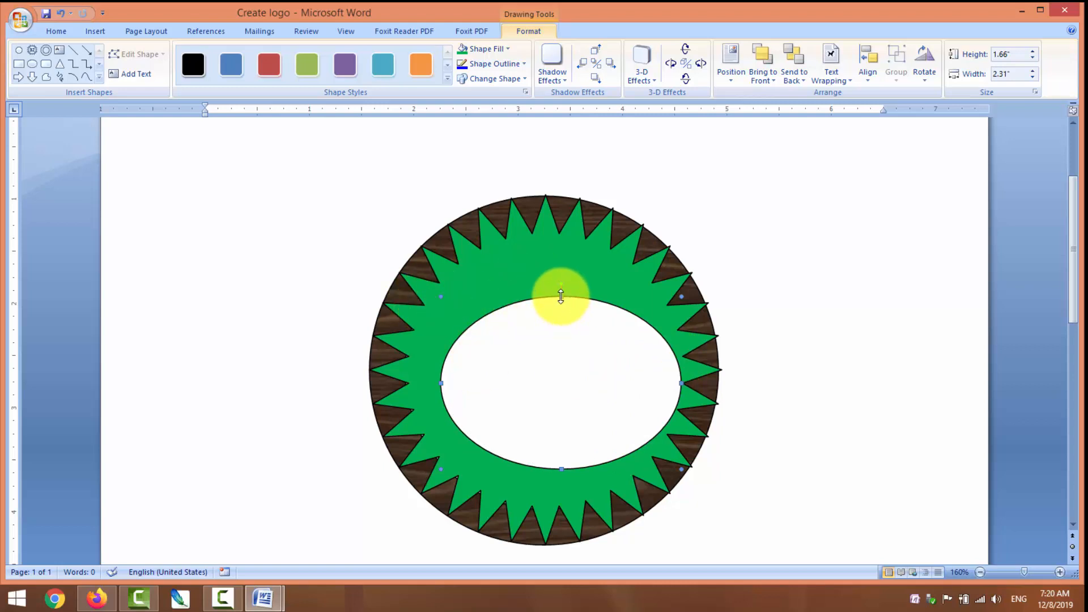
{"action": "left_click_drag", "start_coordinate": [561, 296], "coordinate": [549, 233]}
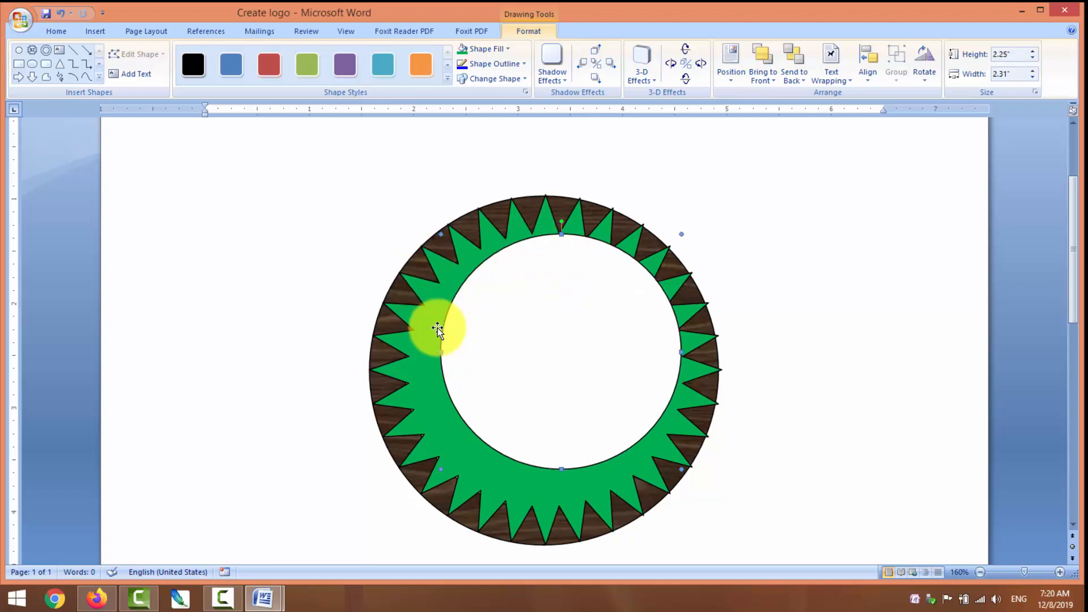
{"action": "left_click_drag", "start_coordinate": [441, 354], "coordinate": [413, 359]}
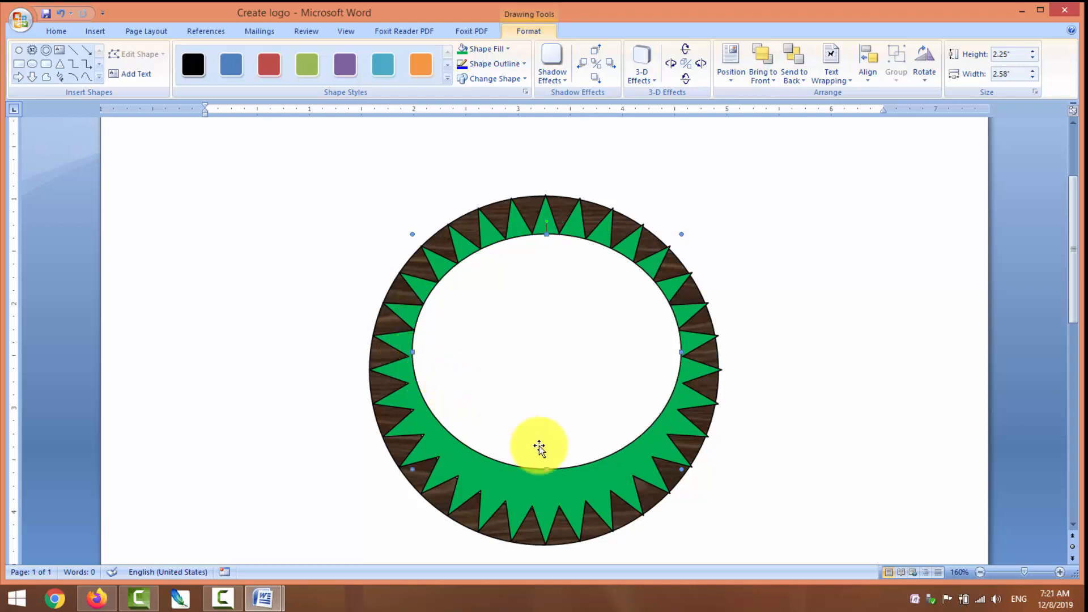
{"action": "left_click_drag", "start_coordinate": [547, 469], "coordinate": [545, 506]}
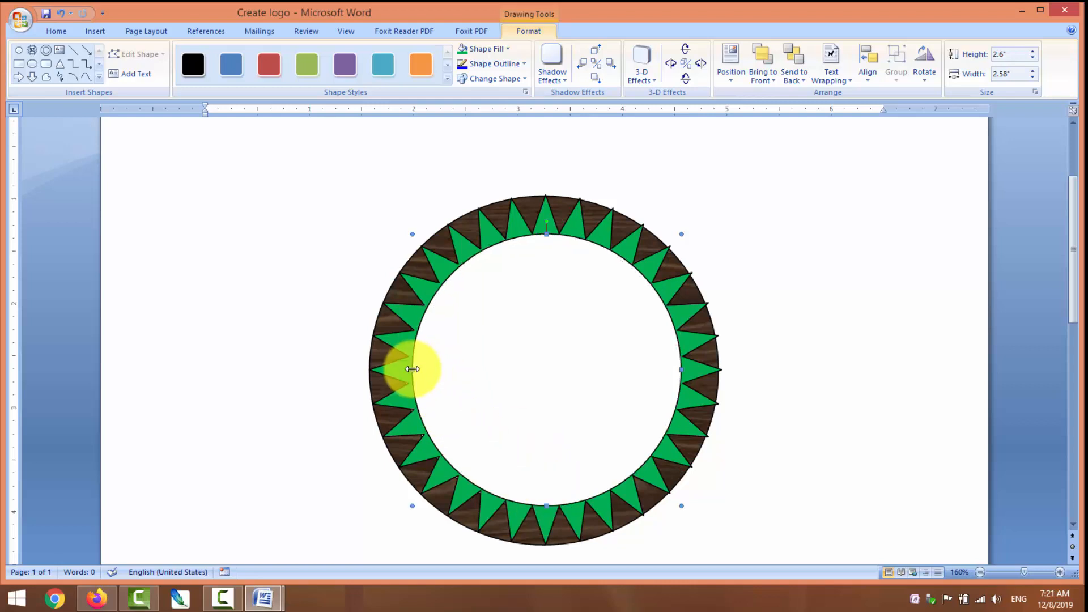
Step: Fine-tune the white circle to about 2.67" high and 2.65" wide so its edge meets the bases of the star's points
{"action": "left_click_drag", "start_coordinate": [412, 370], "coordinate": [411, 369]}
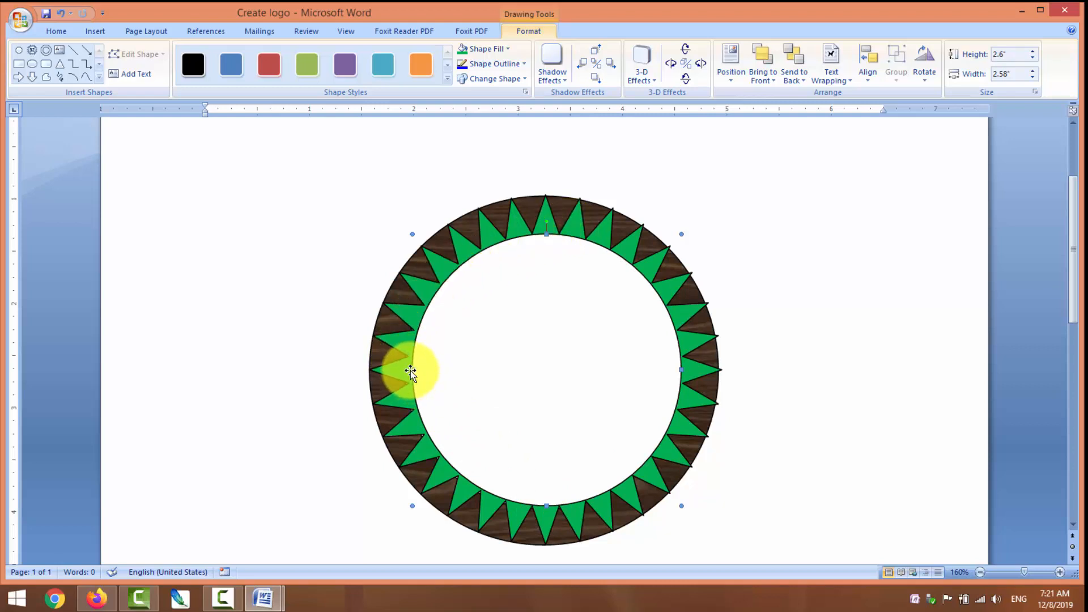
{"action": "left_click_drag", "start_coordinate": [412, 370], "coordinate": [409, 370]}
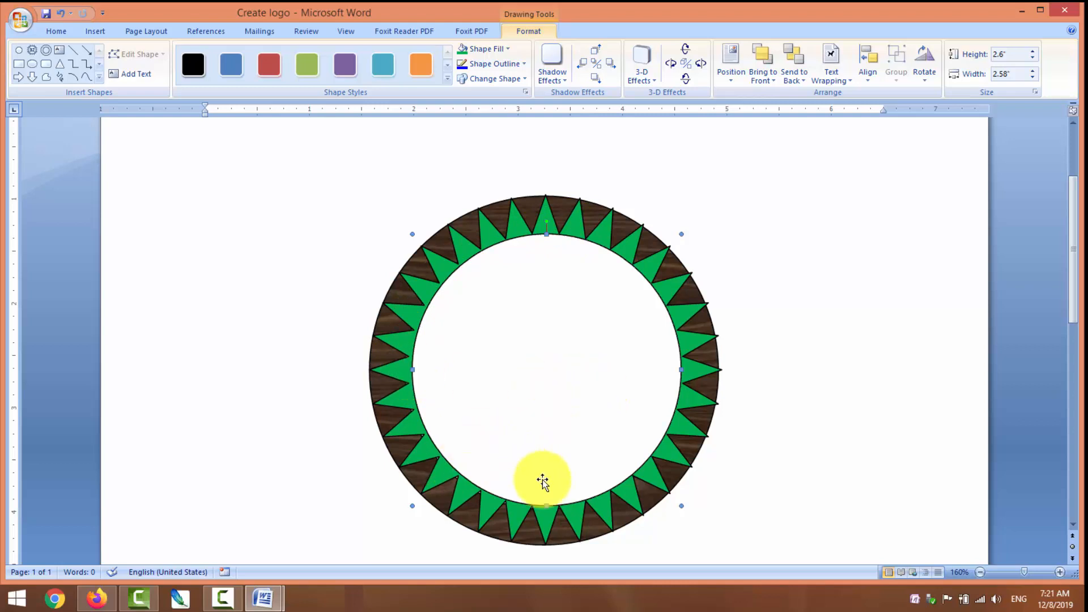
{"action": "left_click_drag", "start_coordinate": [546, 506], "coordinate": [546, 509]}
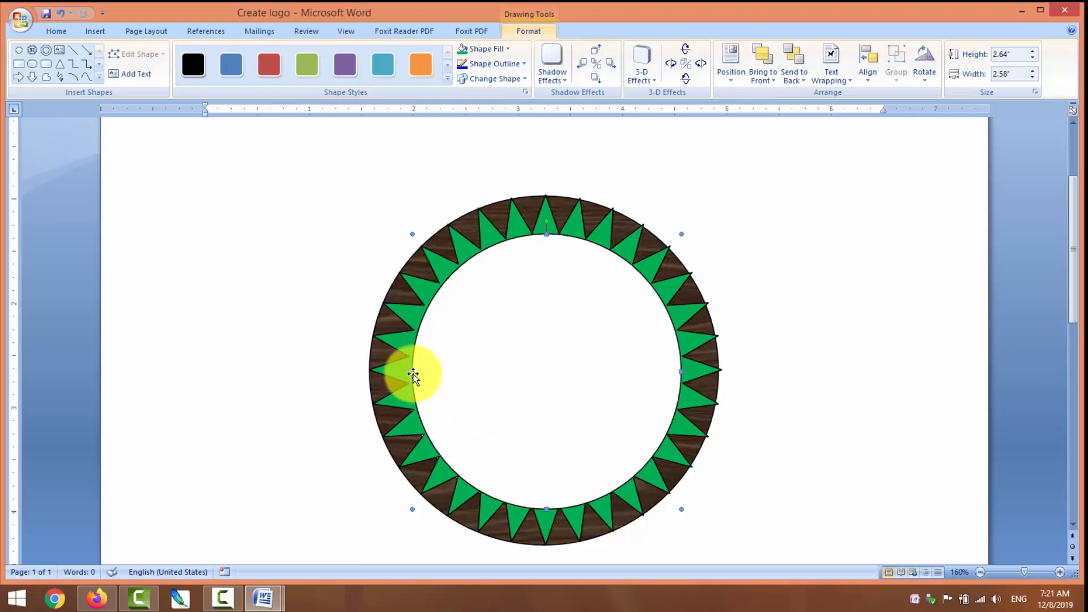
{"action": "left_click_drag", "start_coordinate": [412, 370], "coordinate": [408, 370]}
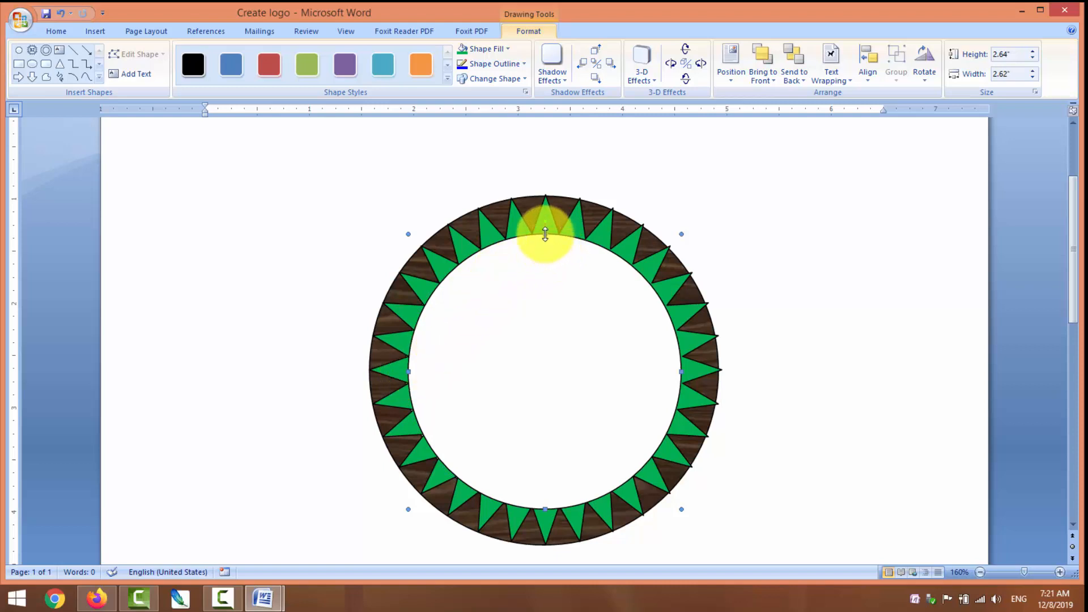
{"action": "left_click_drag", "start_coordinate": [545, 234], "coordinate": [545, 230]}
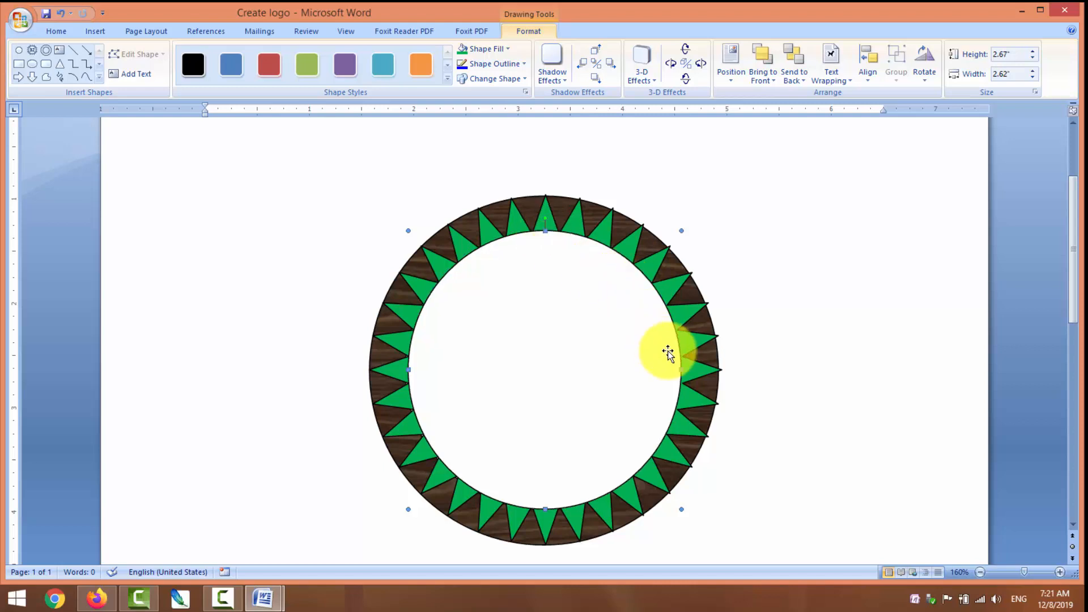
{"action": "left_click_drag", "start_coordinate": [681, 371], "coordinate": [684, 371]}
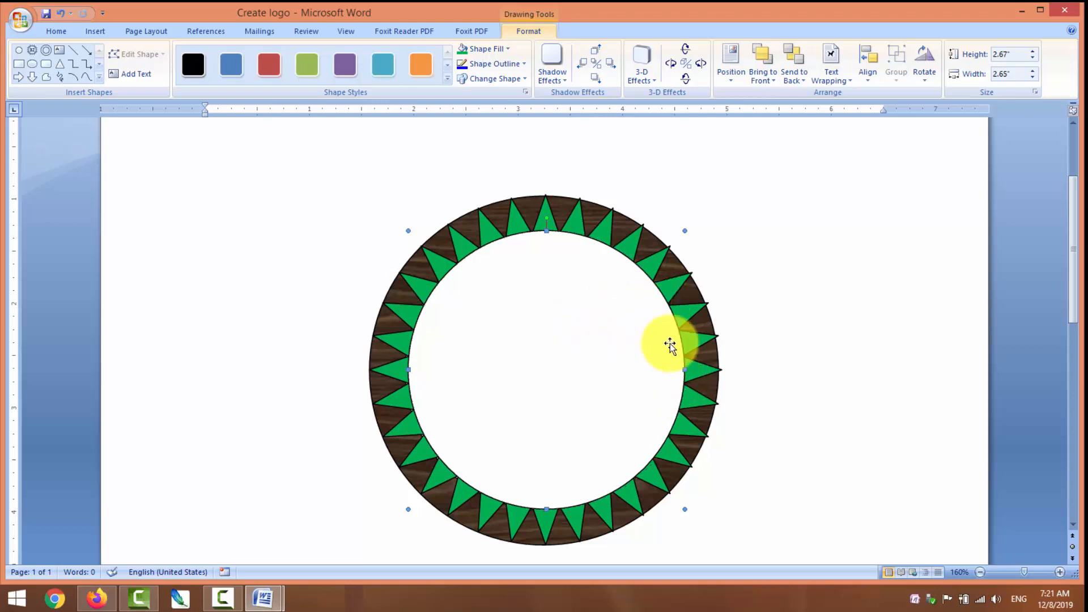
{"action": "left_click", "coordinate": [892, 380]}
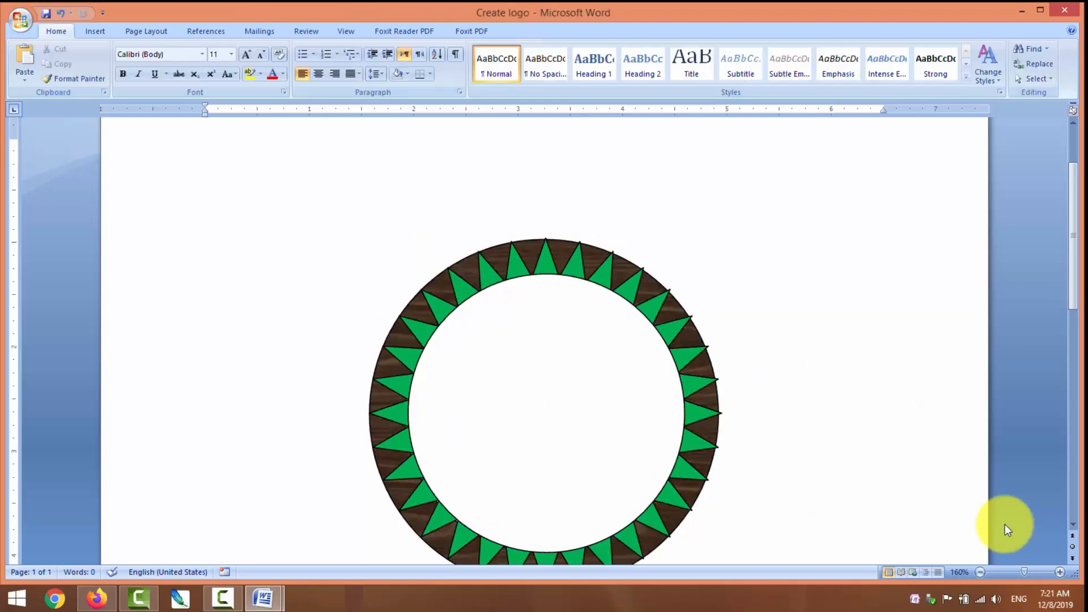
Step: Draw a donut shape about 1.62" in diameter inside the white circle
{"action": "scroll", "coordinate": [1066, 527], "scroll_direction": "down", "scroll_amount": 5}
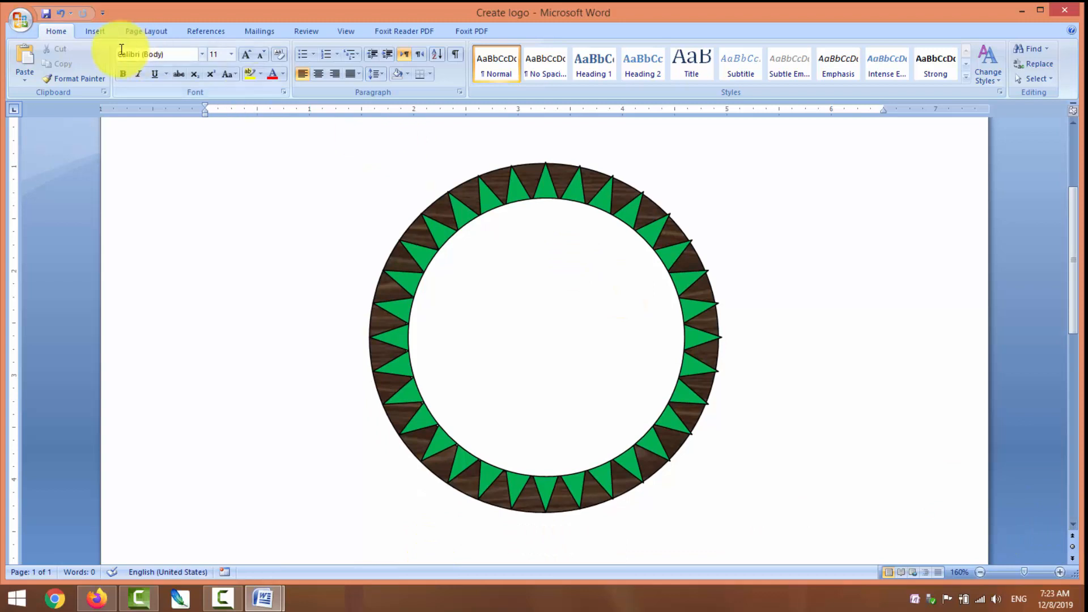
{"action": "left_click", "coordinate": [91, 32]}
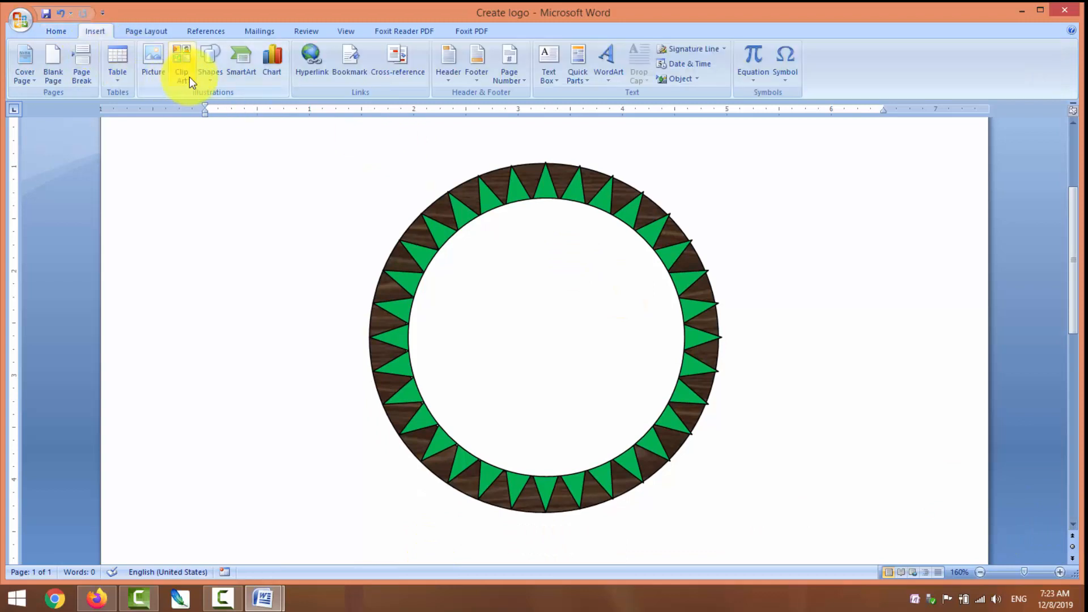
{"action": "left_click", "coordinate": [209, 85]}
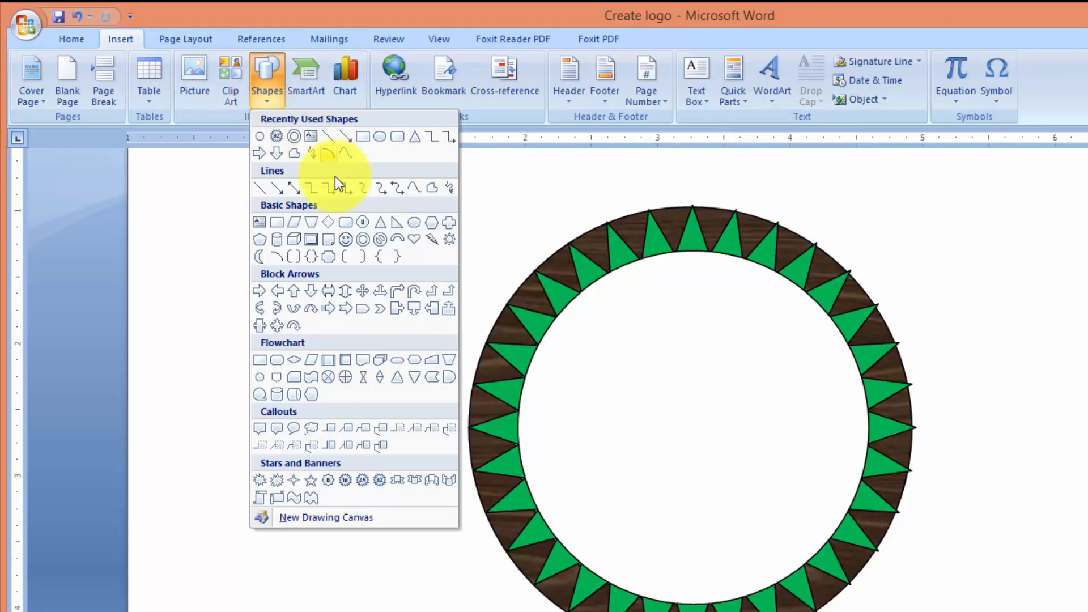
{"action": "left_click", "coordinate": [363, 239]}
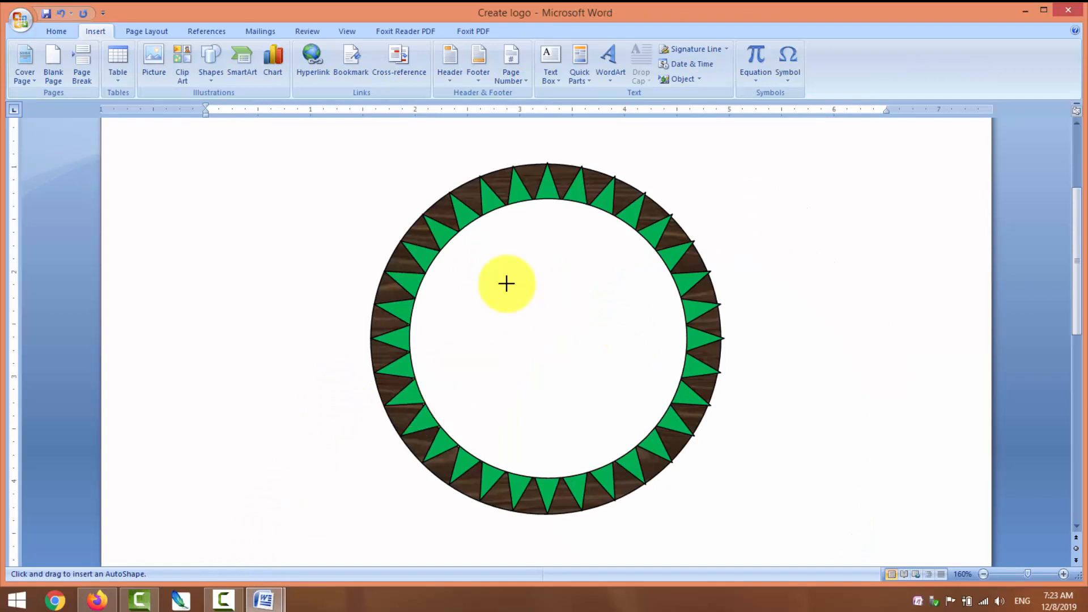
{"action": "left_click_drag", "start_coordinate": [507, 283], "coordinate": [606, 452]}
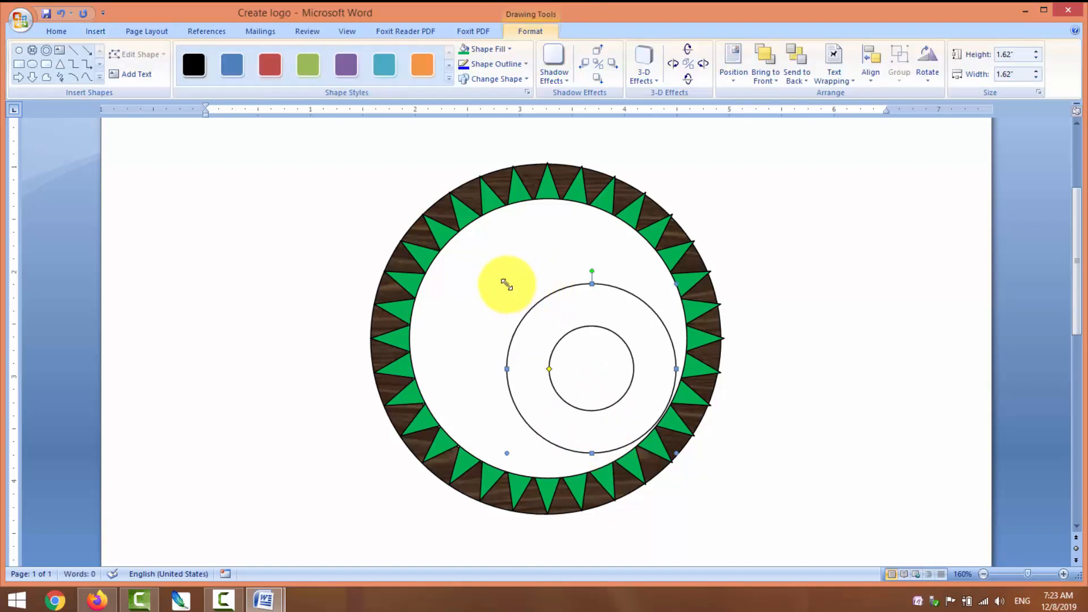
Step: Resize the donut to about 2.67" high and 2.65" wide so its outer edge matches the white circle
{"action": "left_click_drag", "start_coordinate": [507, 283], "coordinate": [430, 244]}
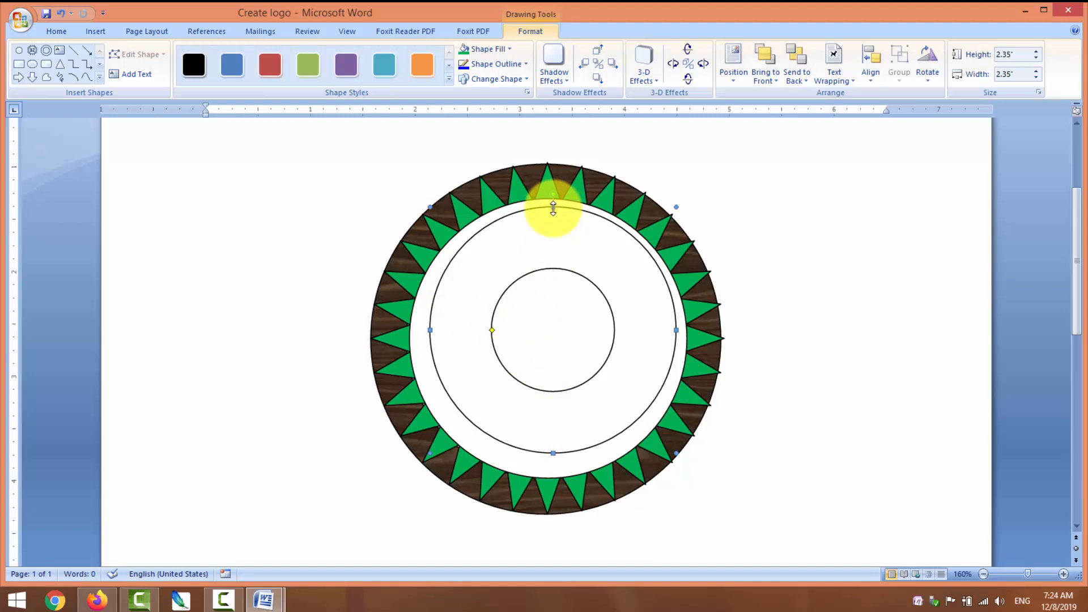
{"action": "left_click_drag", "start_coordinate": [553, 209], "coordinate": [553, 199]}
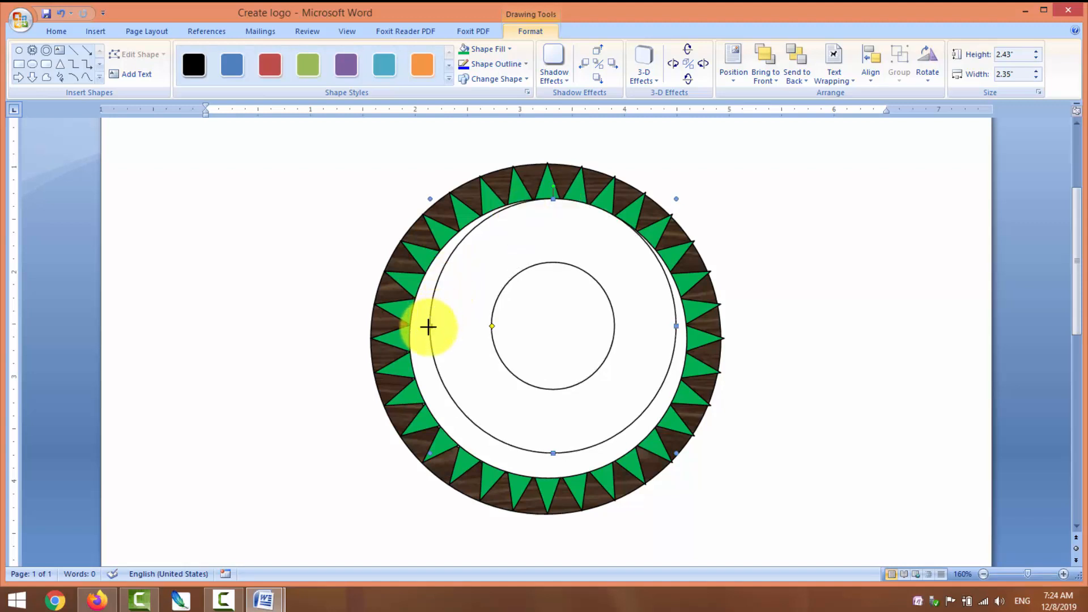
{"action": "left_click_drag", "start_coordinate": [428, 327], "coordinate": [413, 338]}
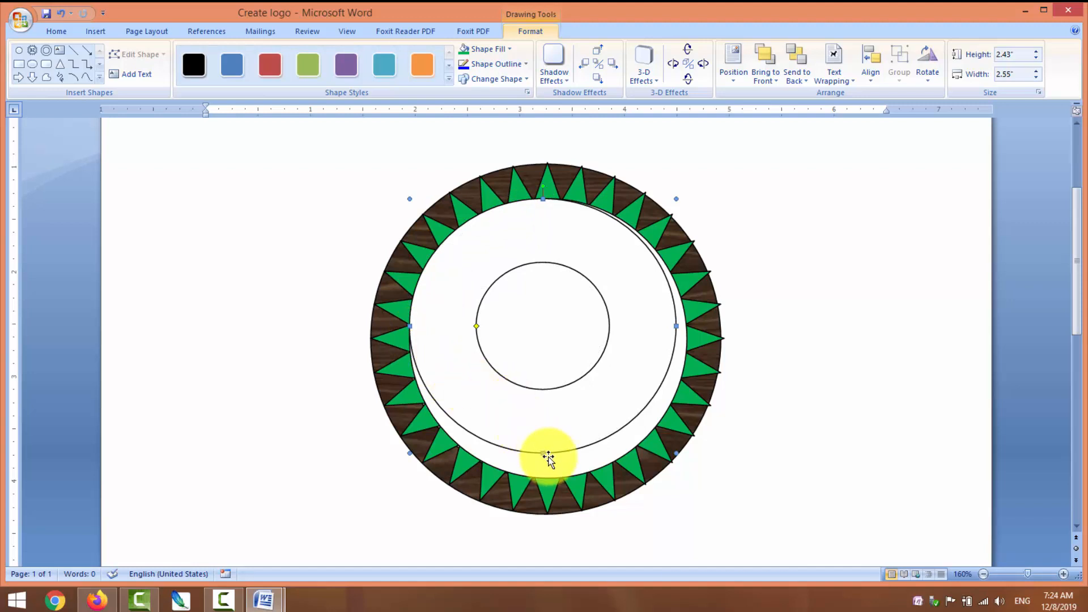
{"action": "left_click_drag", "start_coordinate": [544, 452], "coordinate": [554, 475]}
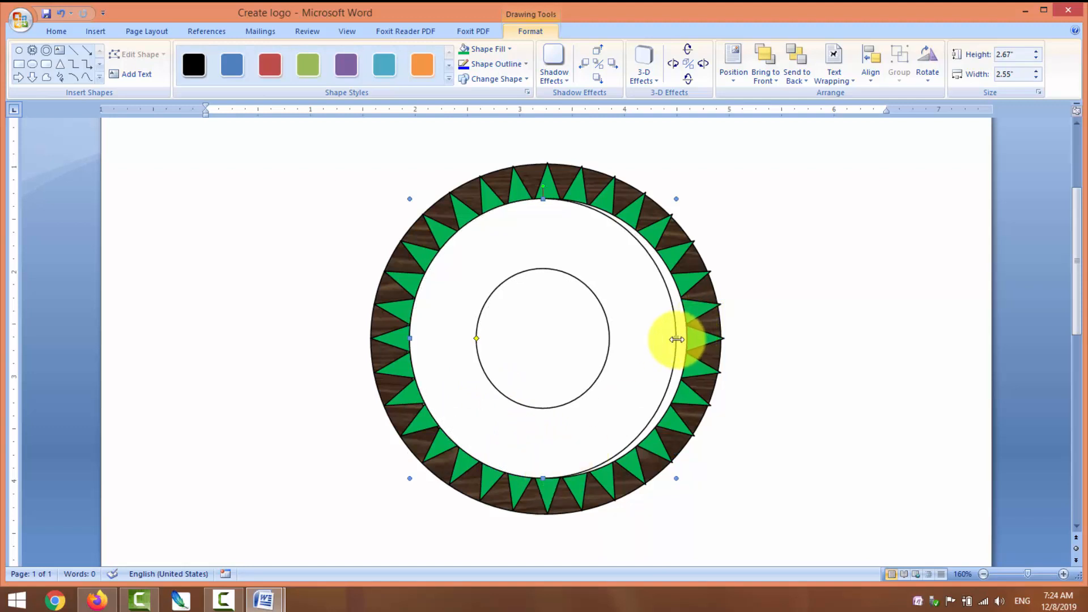
{"action": "left_click_drag", "start_coordinate": [677, 339], "coordinate": [687, 340]}
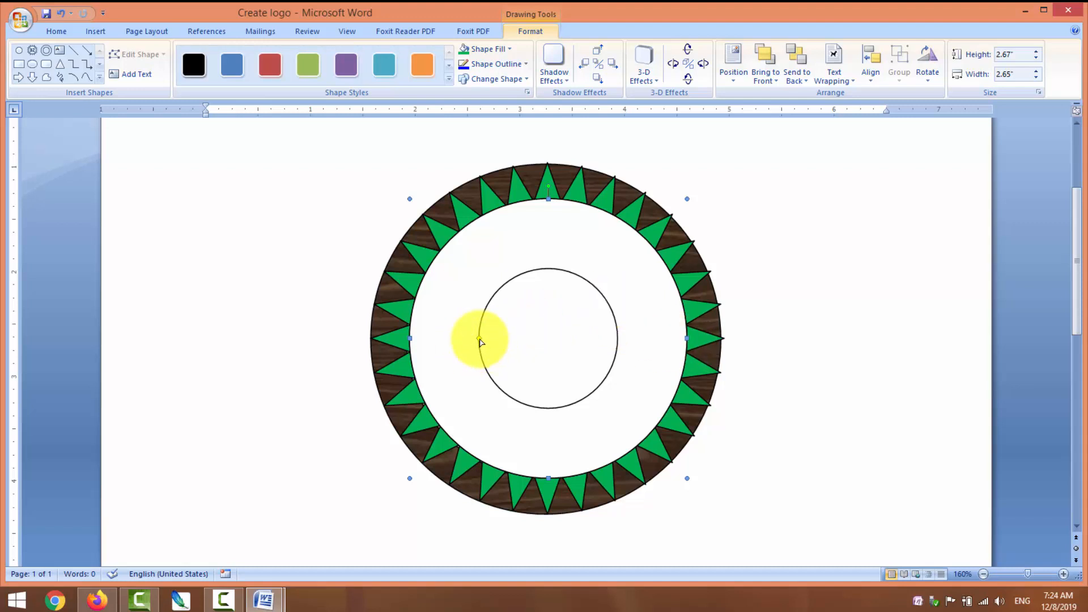
Step: Enlarge the donut's hole to leave a narrow white band inside the green points, keeping the donut selected
{"action": "left_click_drag", "start_coordinate": [480, 340], "coordinate": [442, 329]}
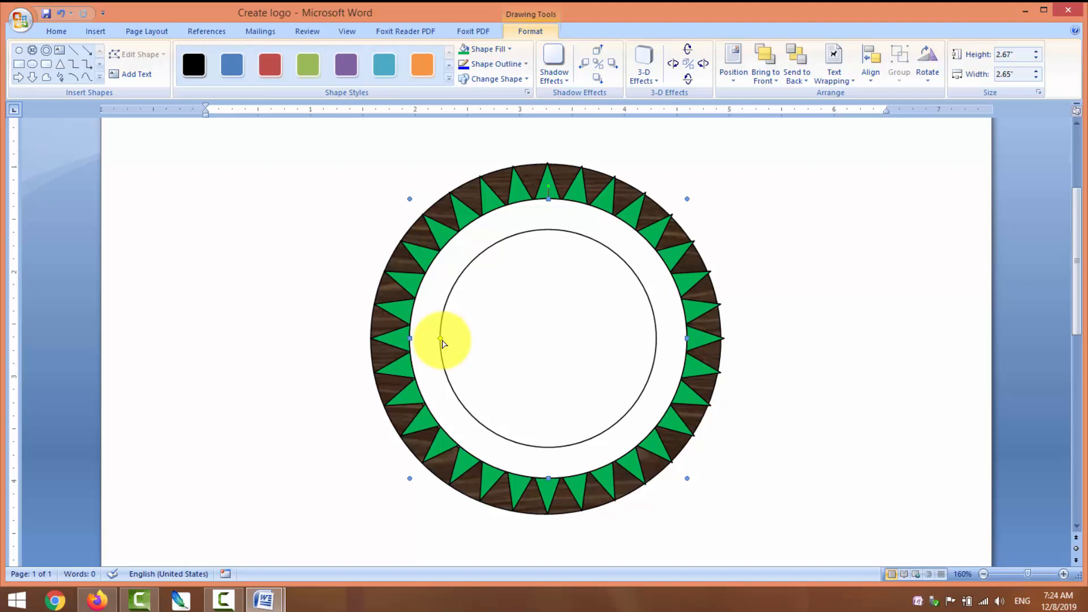
{"action": "left_click_drag", "start_coordinate": [442, 340], "coordinate": [435, 339]}
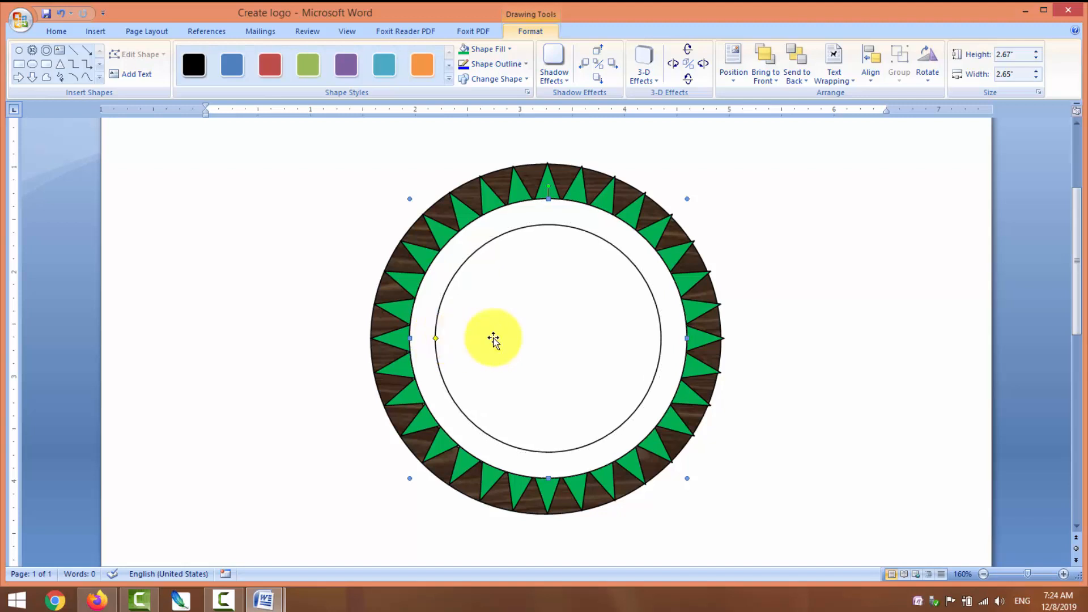
{"action": "left_click", "coordinate": [900, 322]}
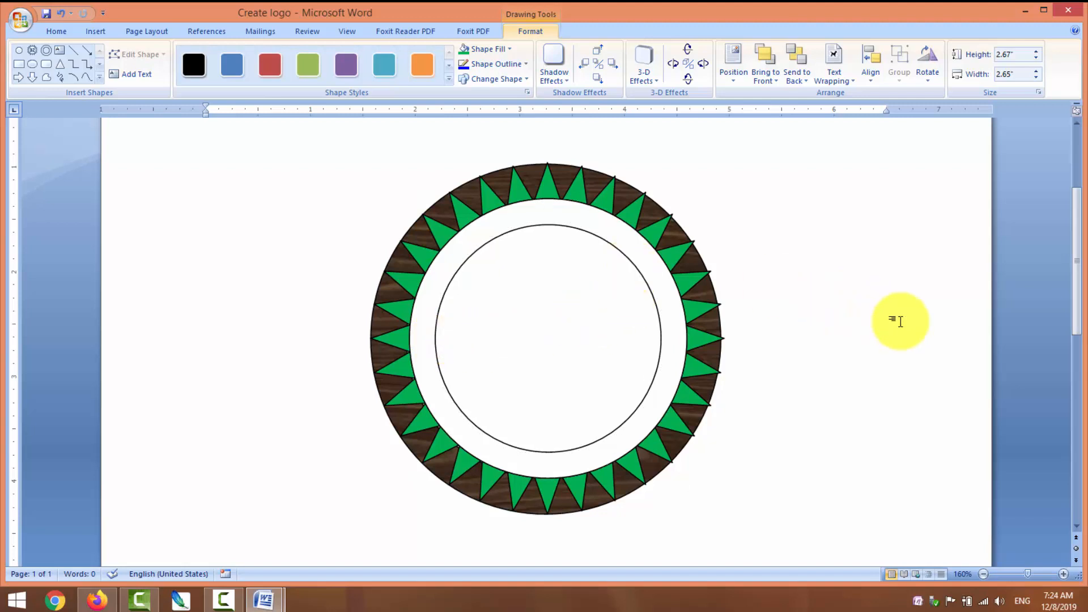
{"action": "left_click", "coordinate": [1077, 527]}
{"action": "left_click", "coordinate": [1078, 528]}
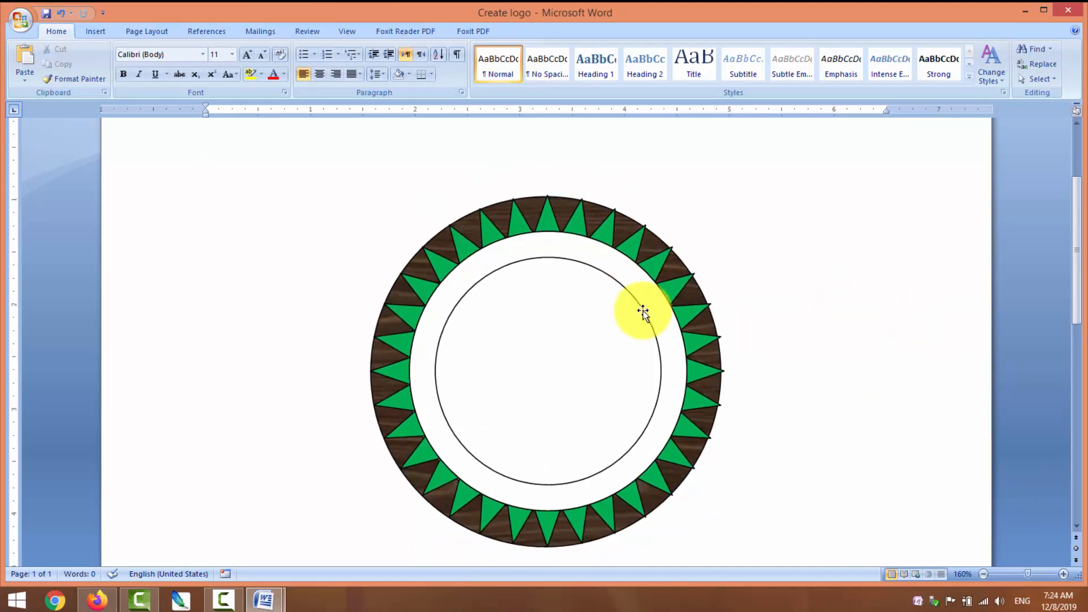
{"action": "left_click", "coordinate": [646, 287]}
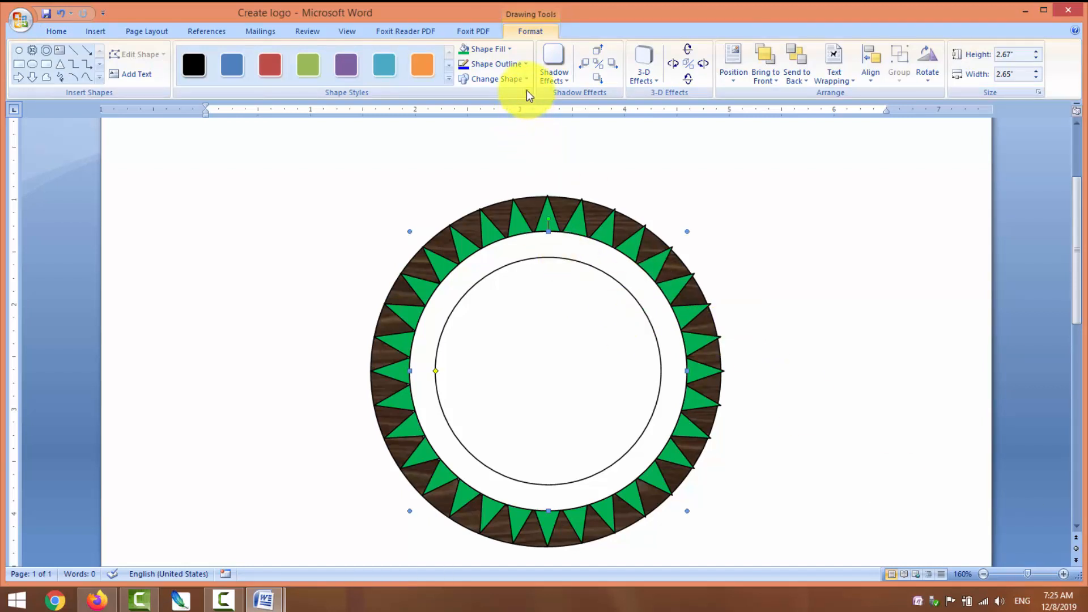
{"action": "left_click", "coordinate": [528, 67]}
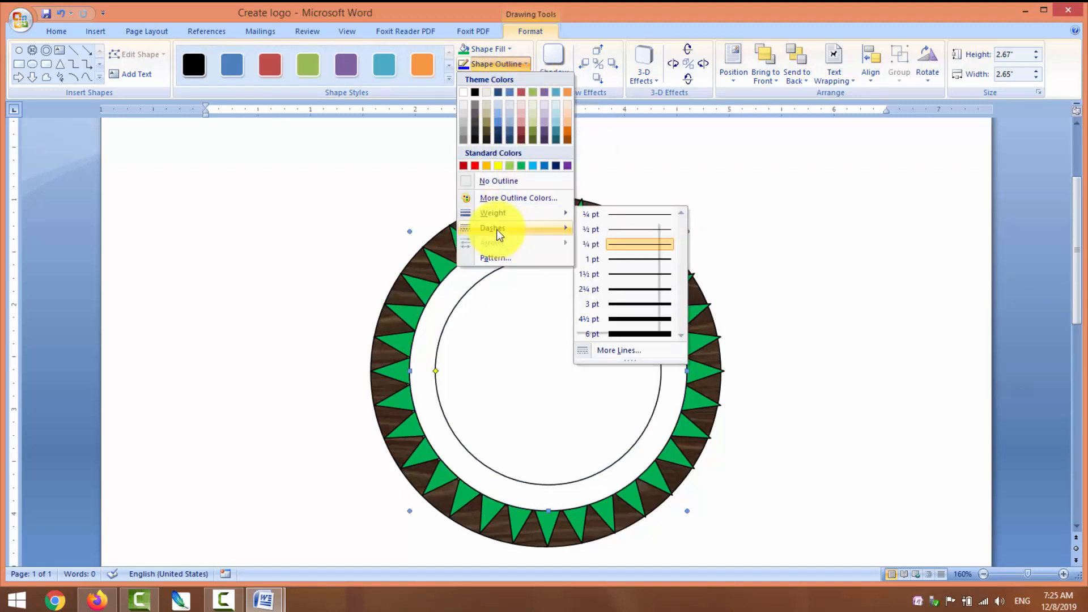
{"action": "left_click", "coordinate": [513, 49]}
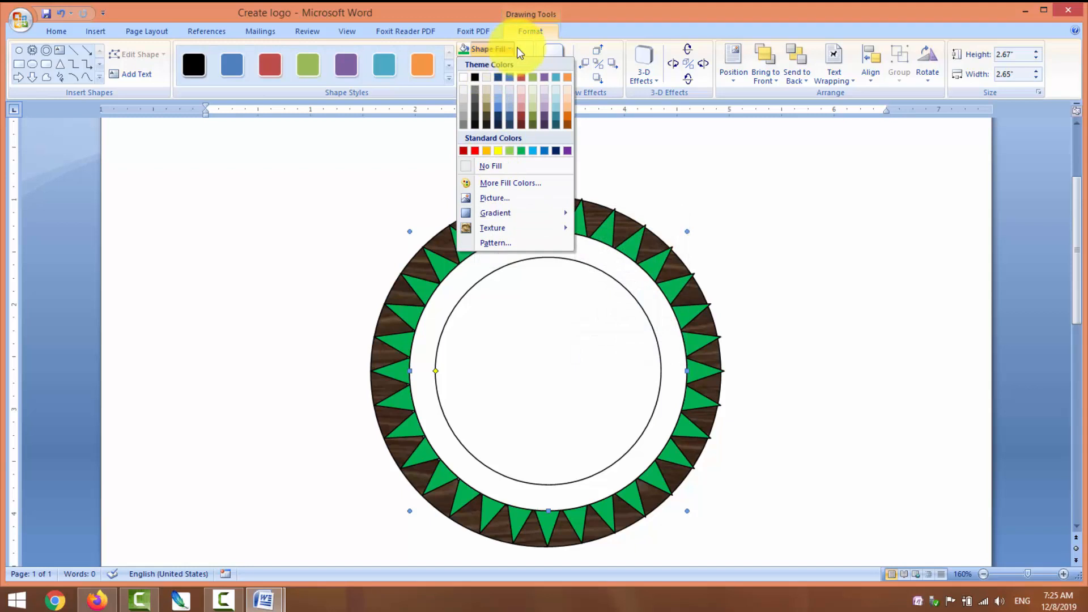
{"action": "left_click", "coordinate": [611, 15]}
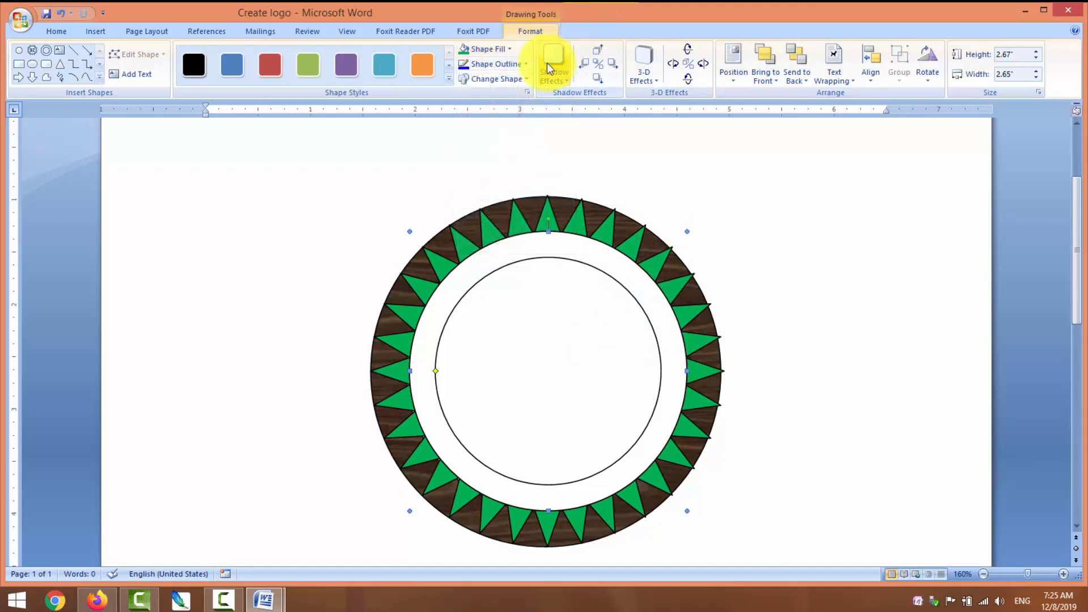
Step: Give the donut a 1½ pt outline in the orange theme color
{"action": "left_click", "coordinate": [526, 64]}
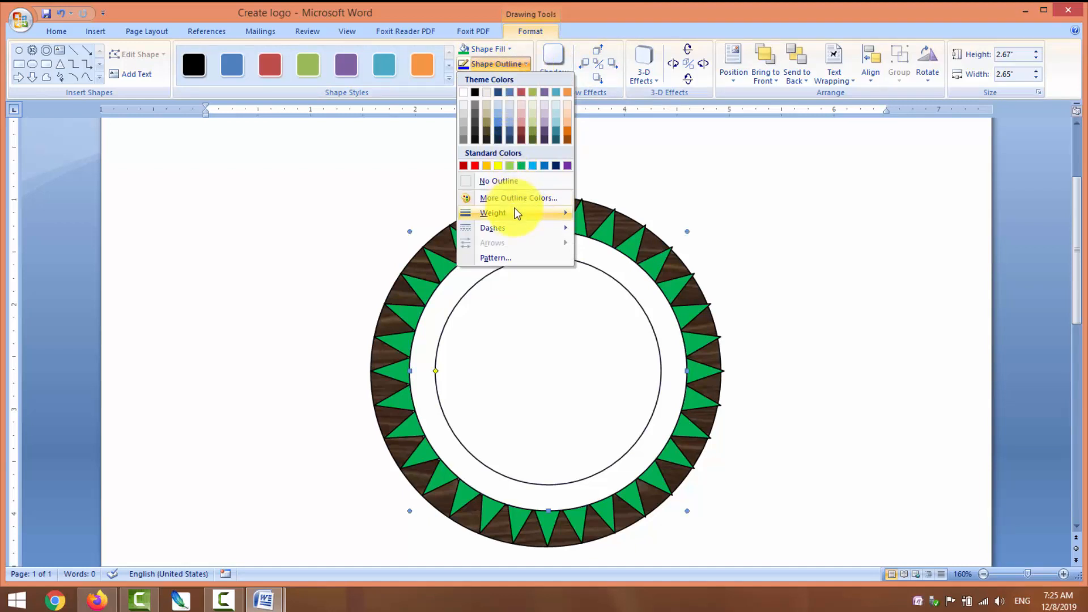
{"action": "mouse_move", "coordinate": [515, 212]}
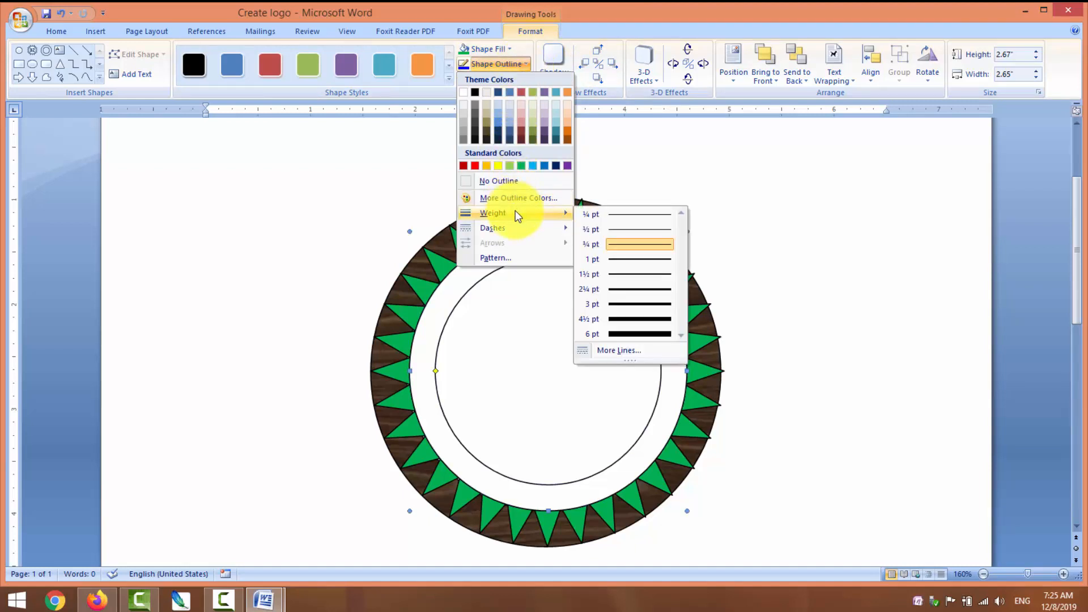
{"action": "left_click", "coordinate": [632, 274]}
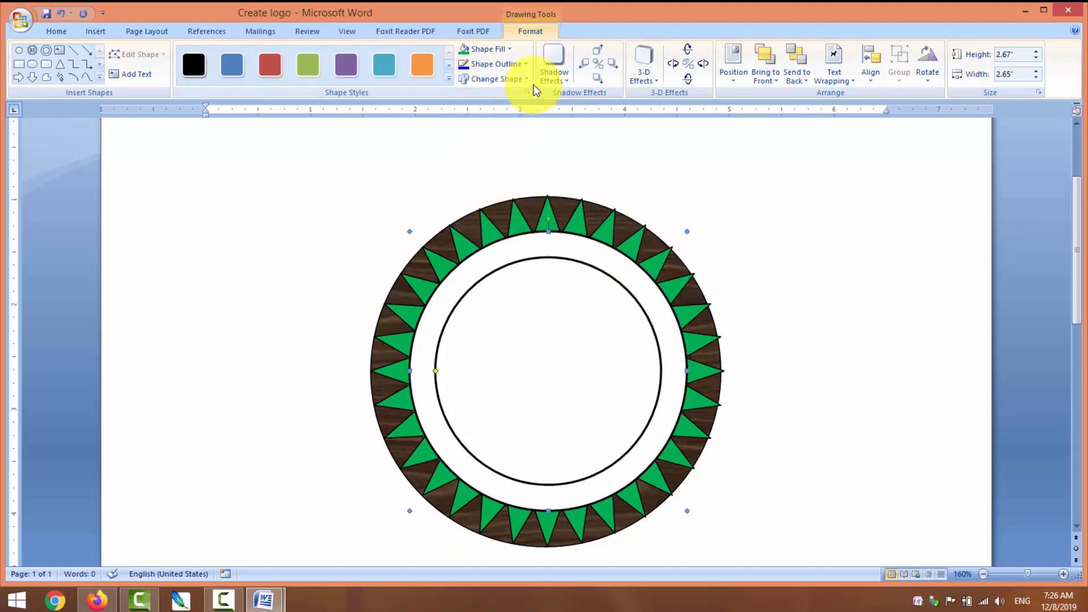
{"action": "left_click", "coordinate": [528, 65]}
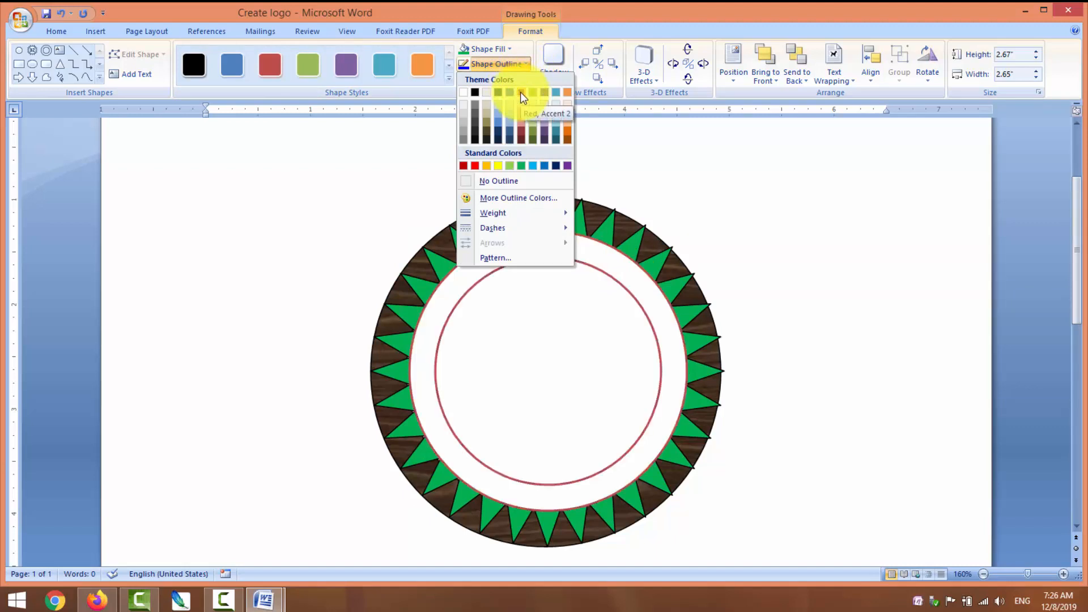
{"action": "left_click", "coordinate": [569, 93]}
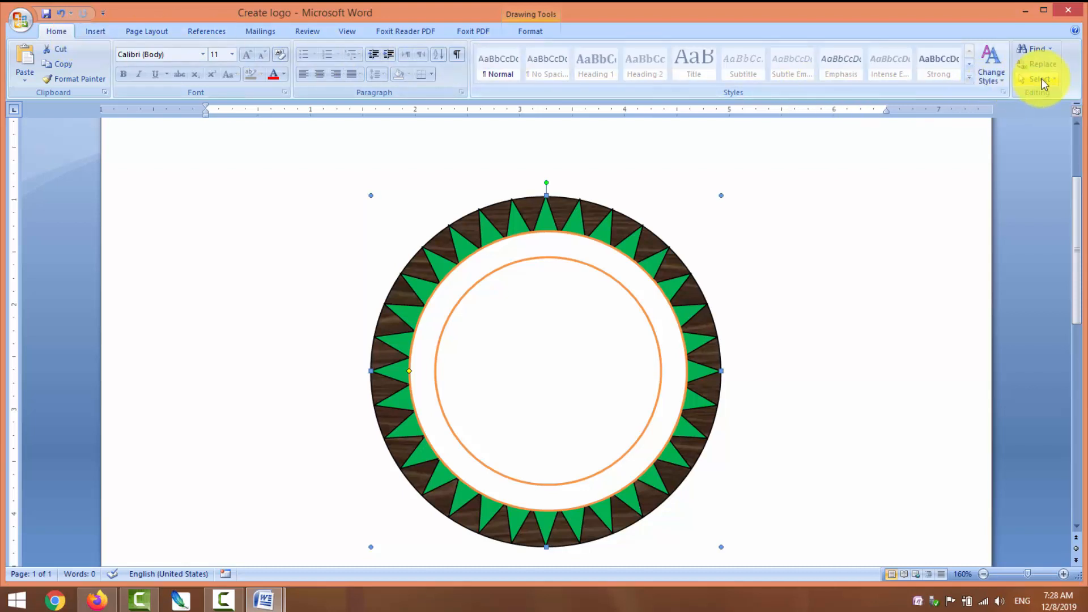
Step: Save a copy of the document on the desktop as a Word 97-2003 Template named "Create Logo1"
{"action": "left_click", "coordinate": [16, 27]}
{"action": "mouse_move", "coordinate": [36, 126]}
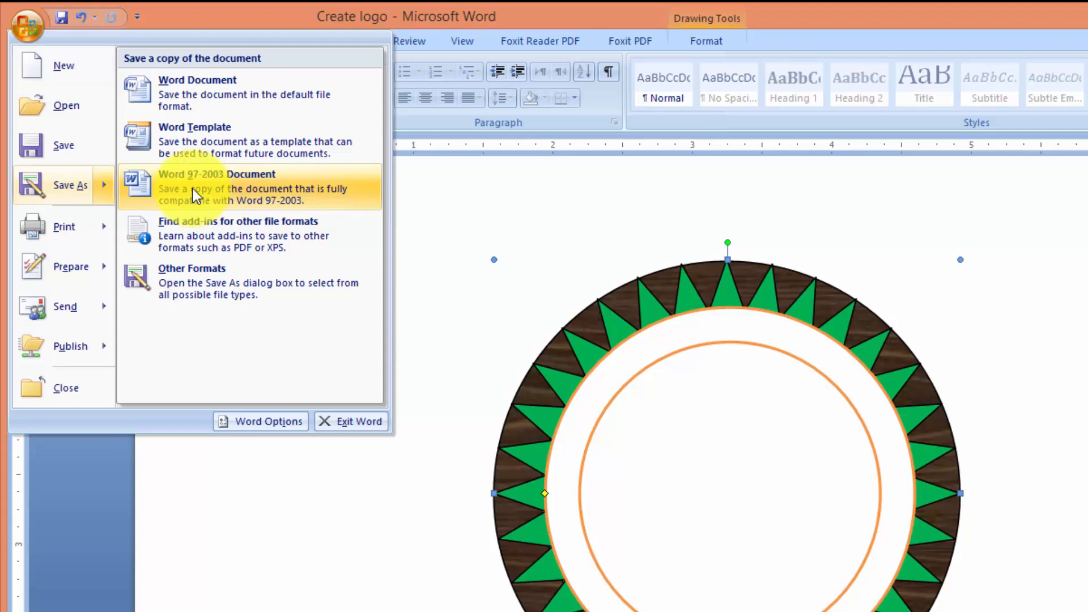
{"action": "left_click", "coordinate": [192, 189]}
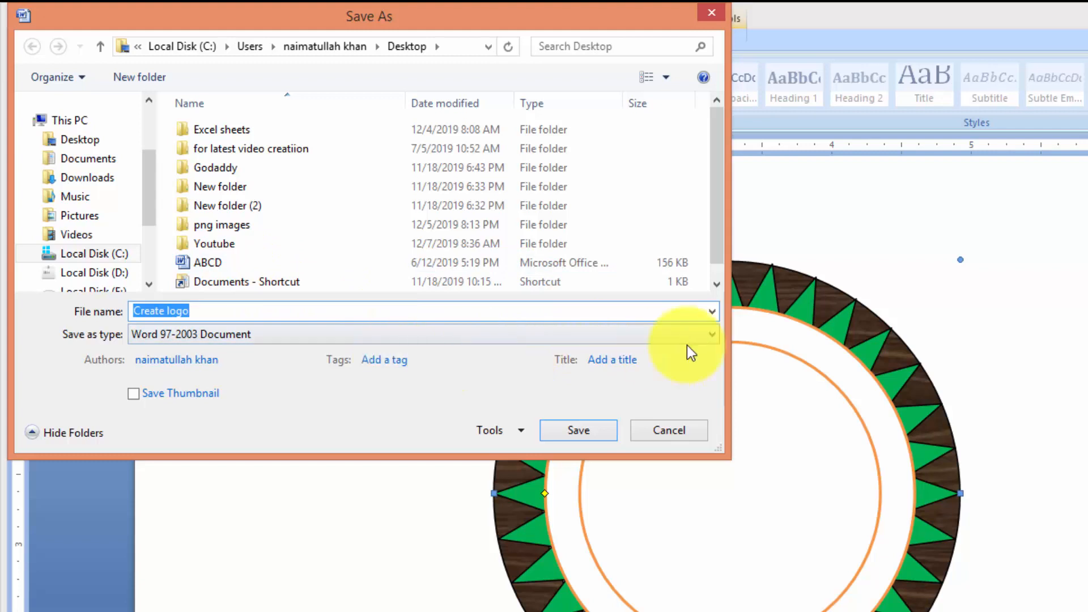
{"action": "left_click", "coordinate": [715, 336]}
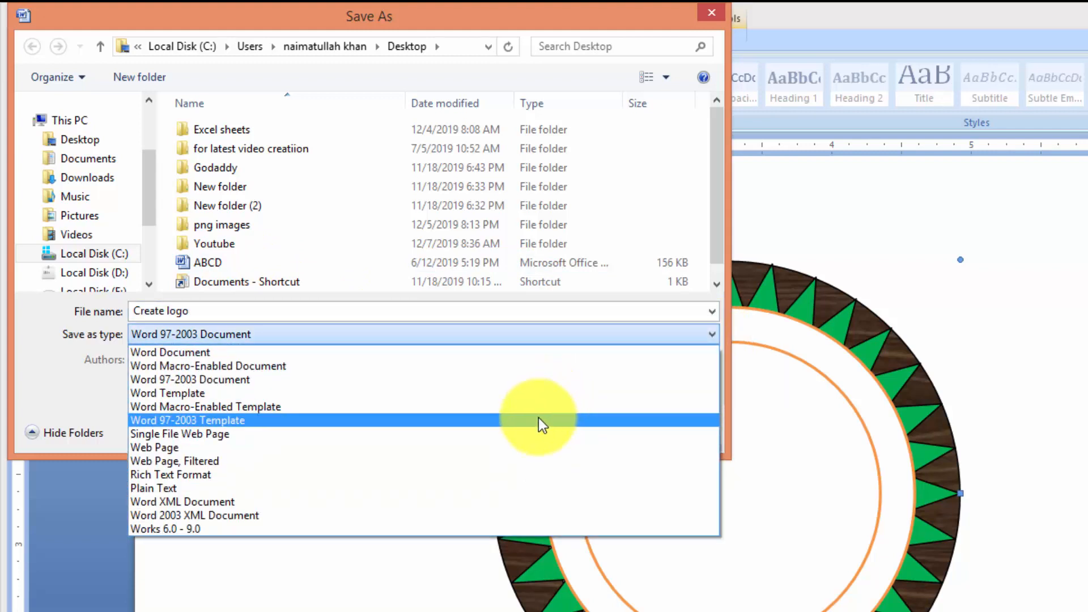
{"action": "left_click", "coordinate": [538, 420]}
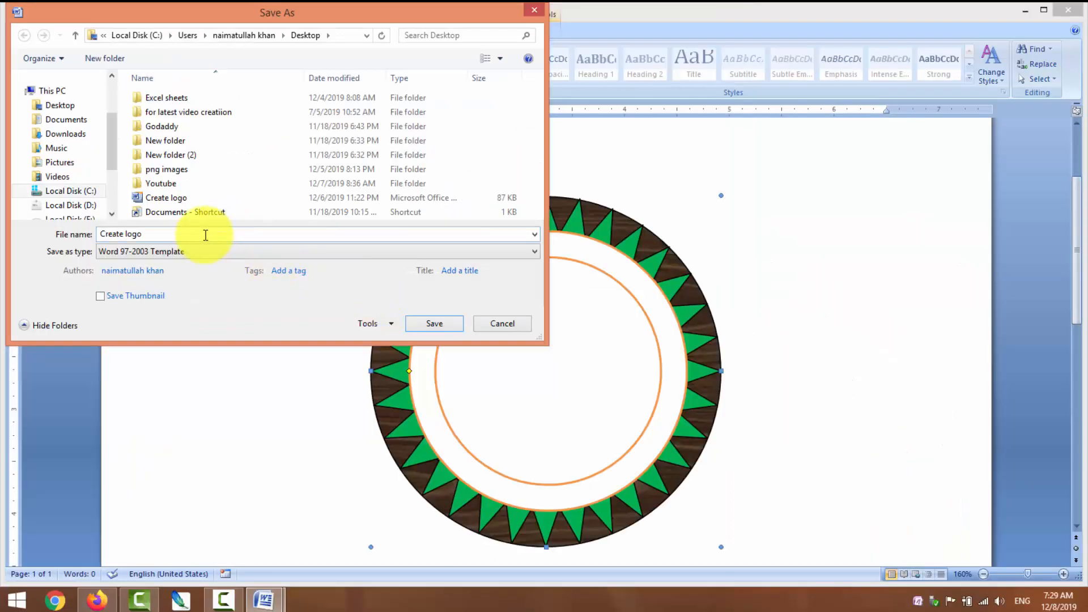
{"action": "double_click", "coordinate": [204, 235]}
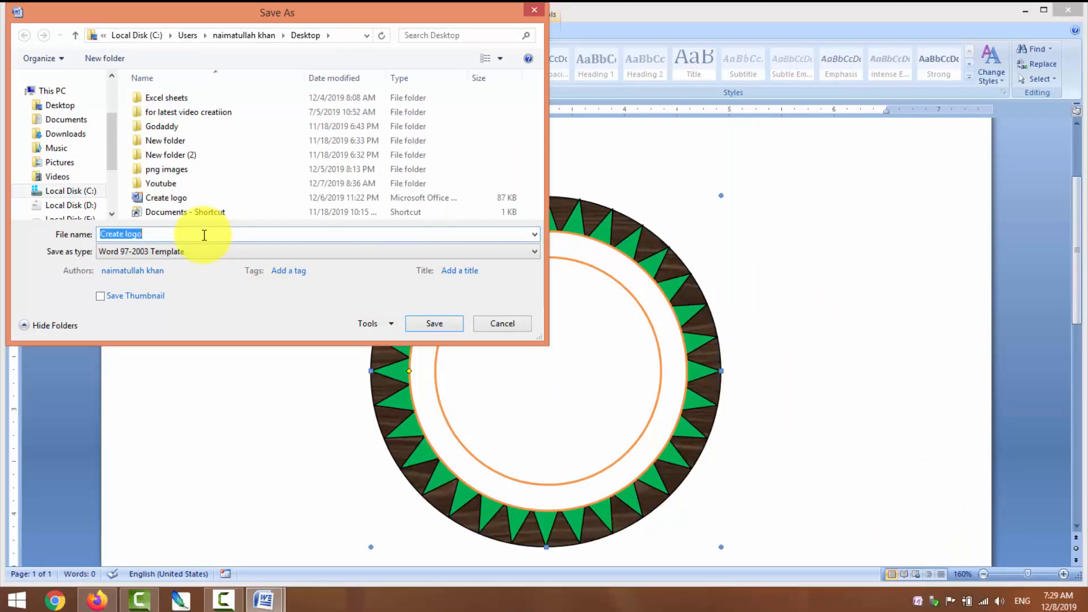
{"action": "type", "text": "Create "}
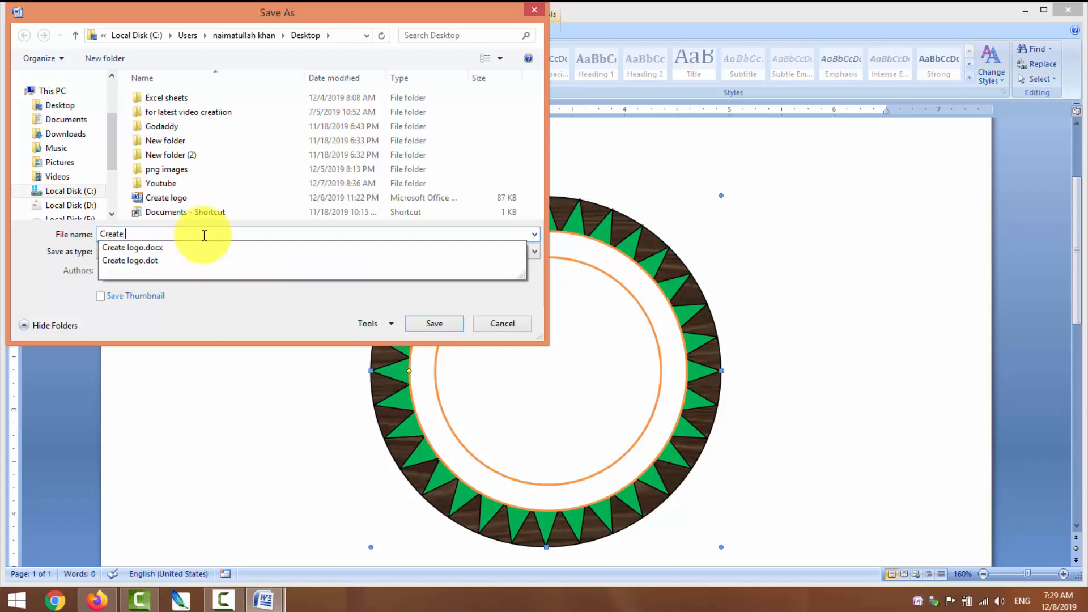
{"action": "type", "text": "Logo1"}
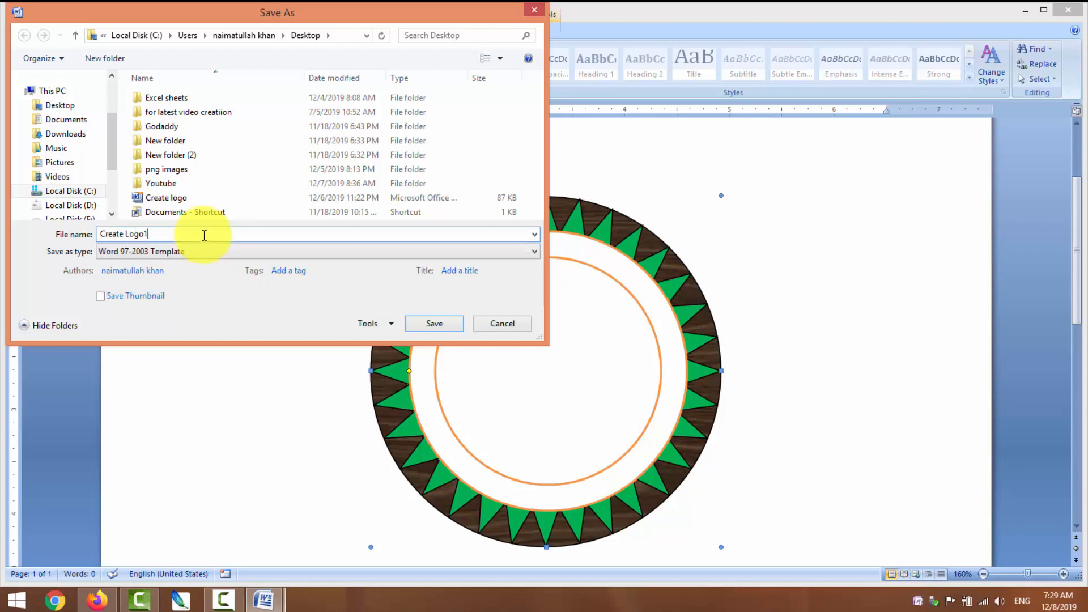
{"action": "left_click", "coordinate": [64, 107]}
{"action": "left_click", "coordinate": [438, 325]}
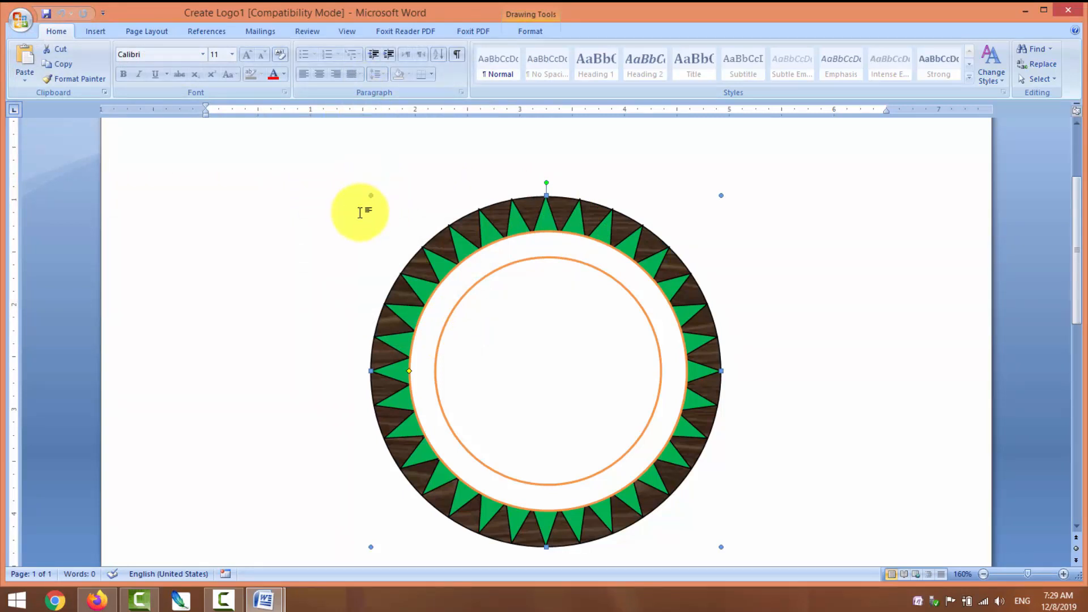
Step: Start a new WordArt in the first style, plain outlined letters
{"action": "left_click", "coordinate": [442, 309]}
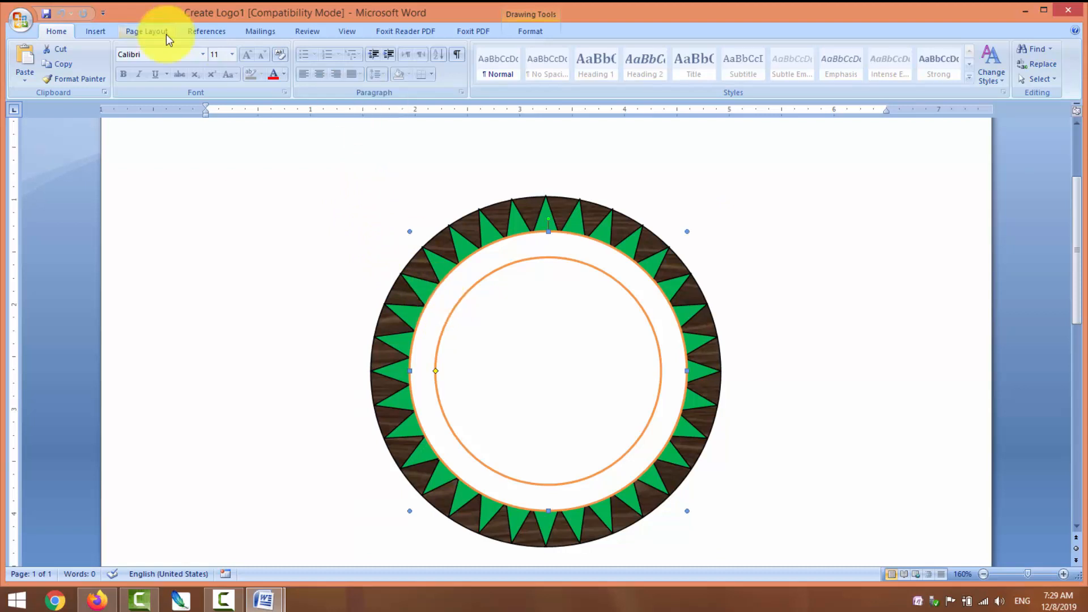
{"action": "left_click", "coordinate": [105, 36]}
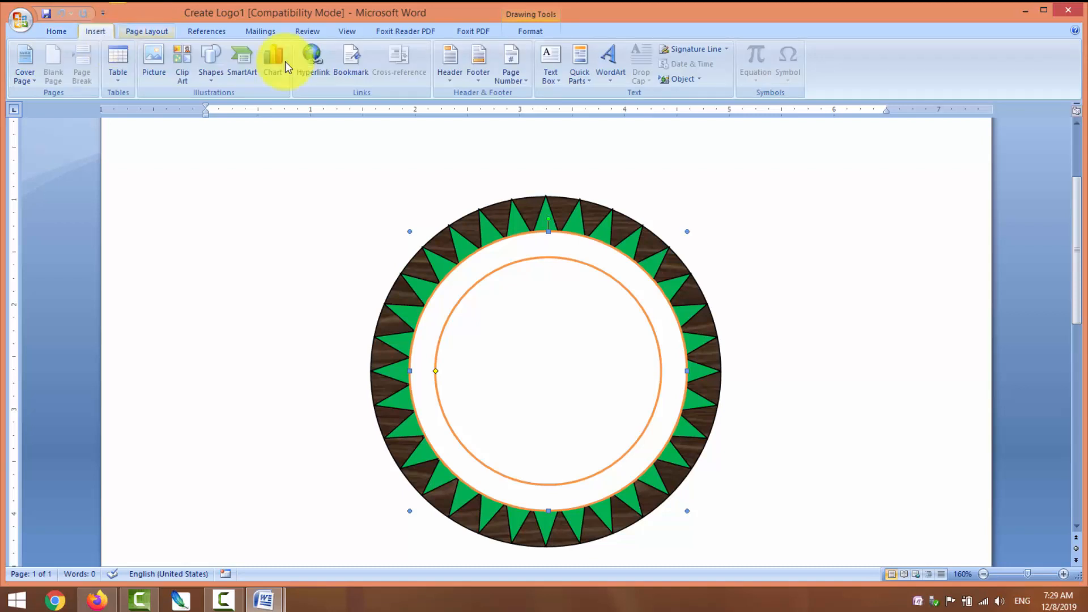
{"action": "left_click", "coordinate": [610, 81]}
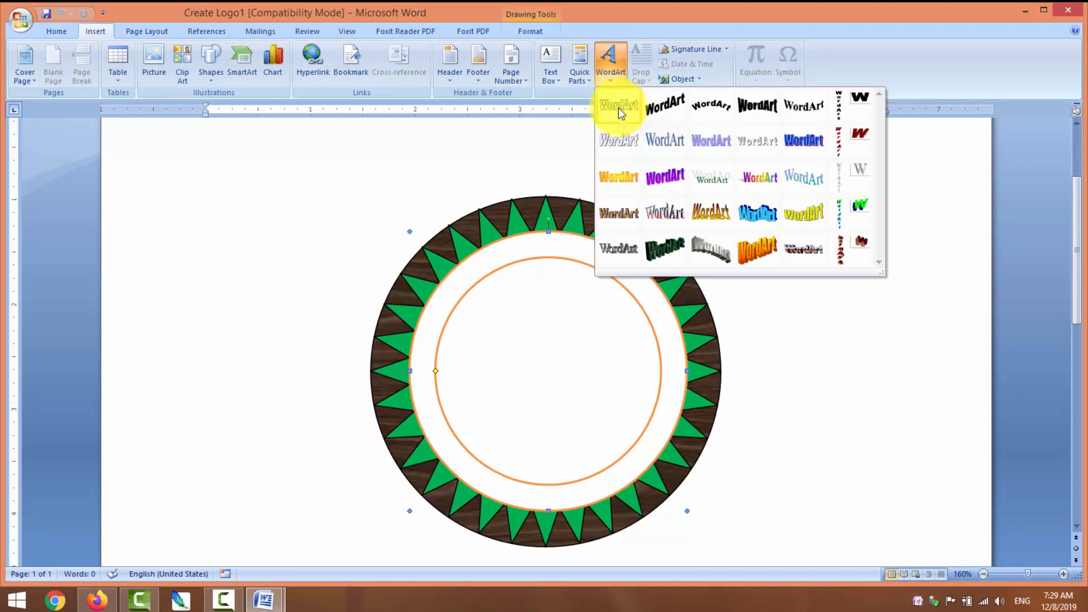
{"action": "left_click", "coordinate": [618, 107]}
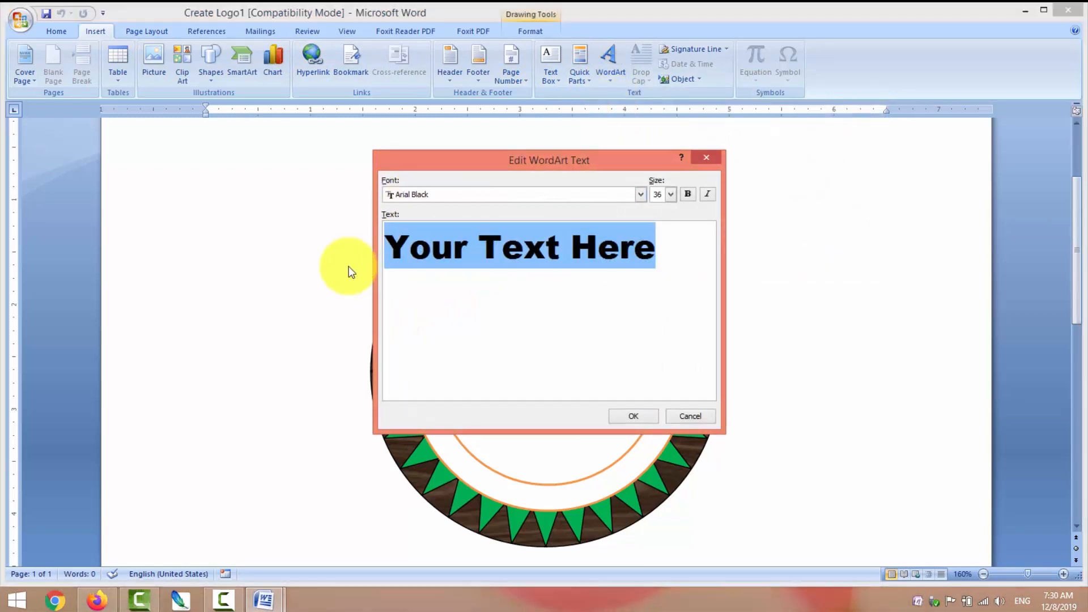
{"action": "type", "text": "I"}
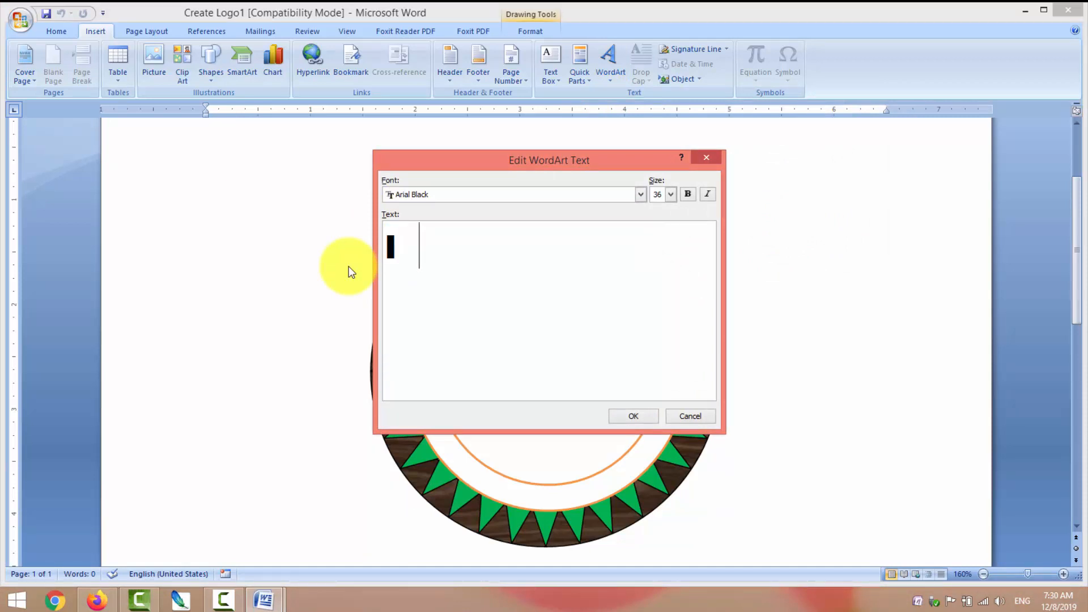
{"action": "type", "text": "nstitute o"}
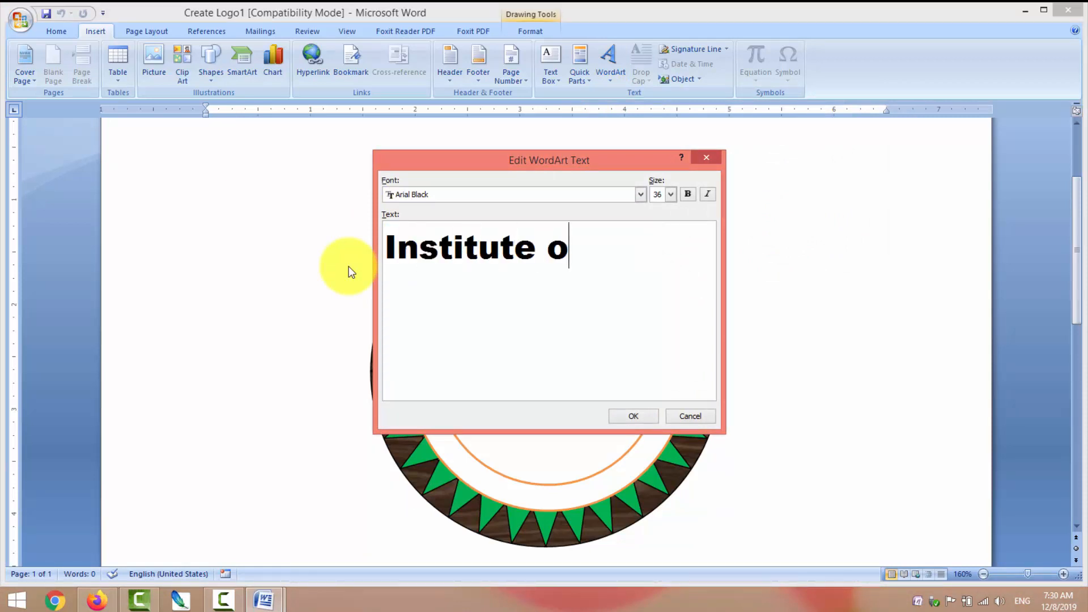
{"action": "type", "text": "f Professsional"}
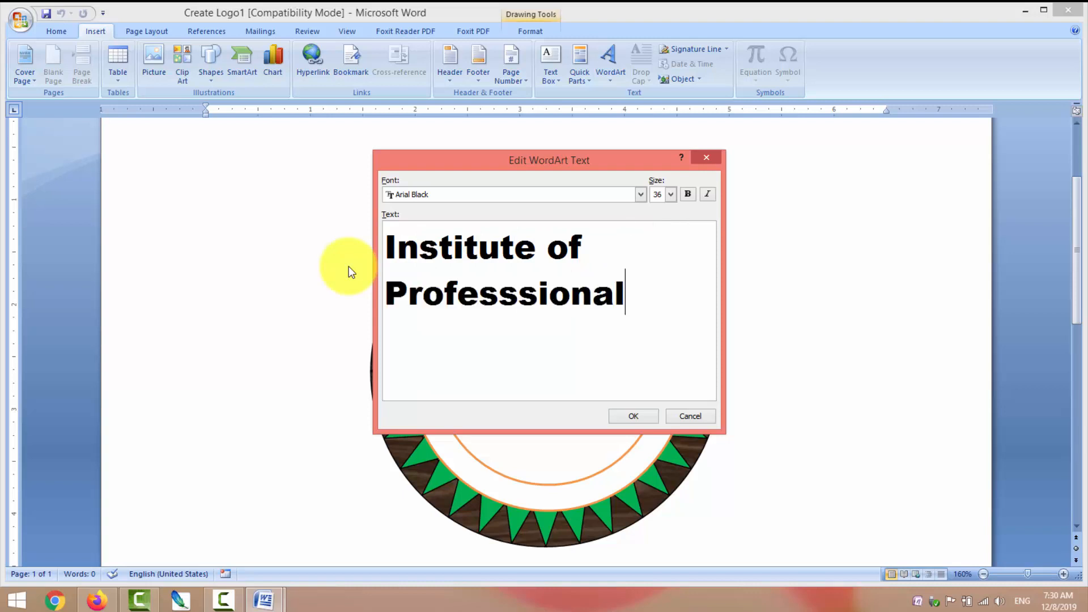
{"action": "key", "text": "BackSpace"}
{"action": "key", "text": "BackSpace"}
{"action": "key", "text": "BackSpace"}
{"action": "key", "text": "BackSpace"}
{"action": "key", "text": "BackSpace"}
{"action": "key", "text": "BackSpace"}
{"action": "key", "text": "BackSpace"}
{"action": "key", "text": "BackSpace"}
{"action": "key", "text": "BackSpace"}
{"action": "key", "text": "BackSpace"}
{"action": "key", "text": "BackSpace"}
{"action": "key", "text": "BackSpace"}
{"action": "key", "text": "BackSpace"}
{"action": "key", "text": "BackSpace"}
{"action": "key", "text": "BackSpace"}
{"action": "key", "text": "BackSpace"}
{"action": "key", "text": "BackSpace"}
{"action": "key", "text": "BackSpace"}
{"action": "key", "text": "BackSpace"}
{"action": "key", "text": "BackSpace"}
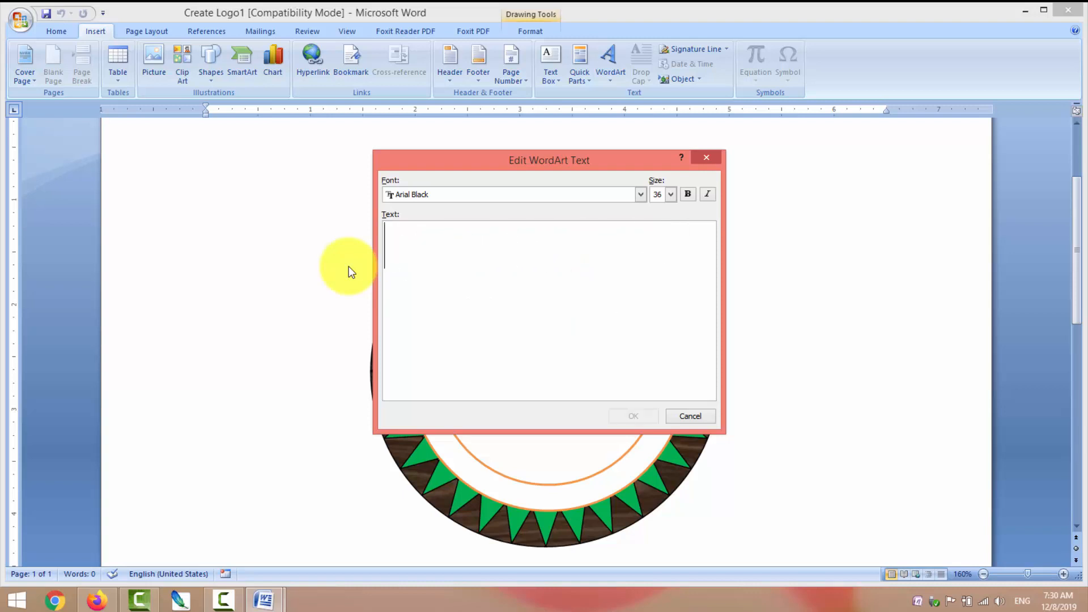
Step: Enter "Learning center" as the WordArt text and insert it in the document
{"action": "type", "text": "Learni"}
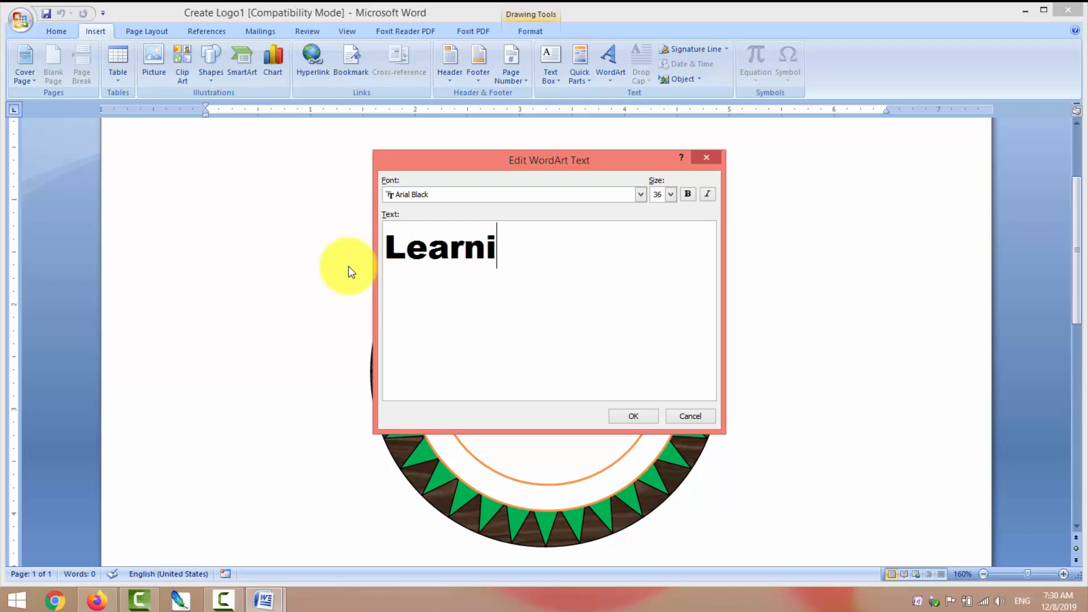
{"action": "type", "text": "ng center"}
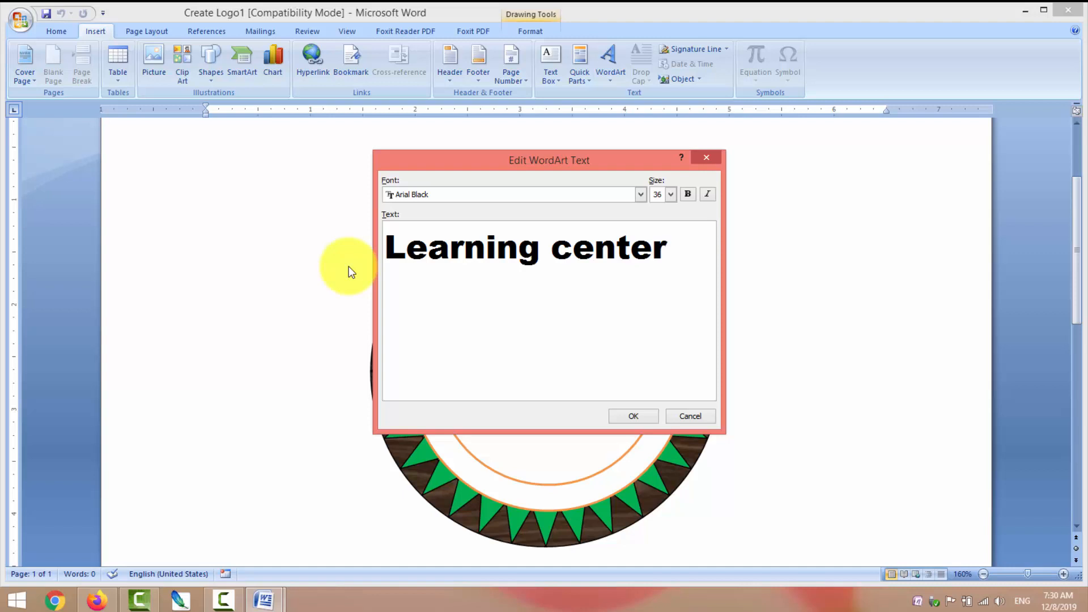
{"action": "left_click", "coordinate": [633, 419]}
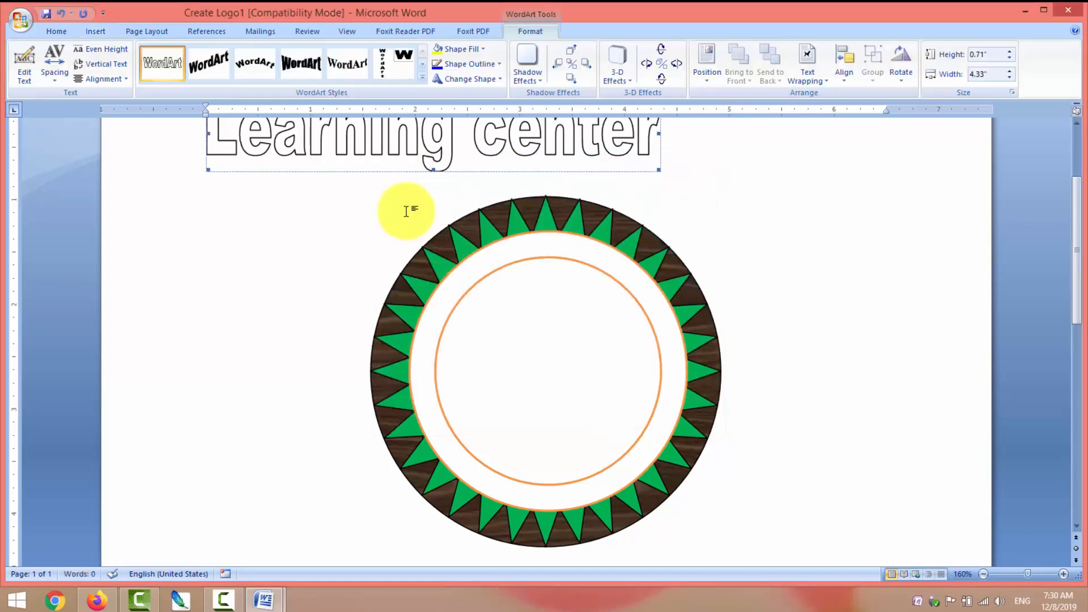
Step: Try to move the inline "Learning center" WordArt down onto the round logo
{"action": "left_click", "coordinate": [1079, 123]}
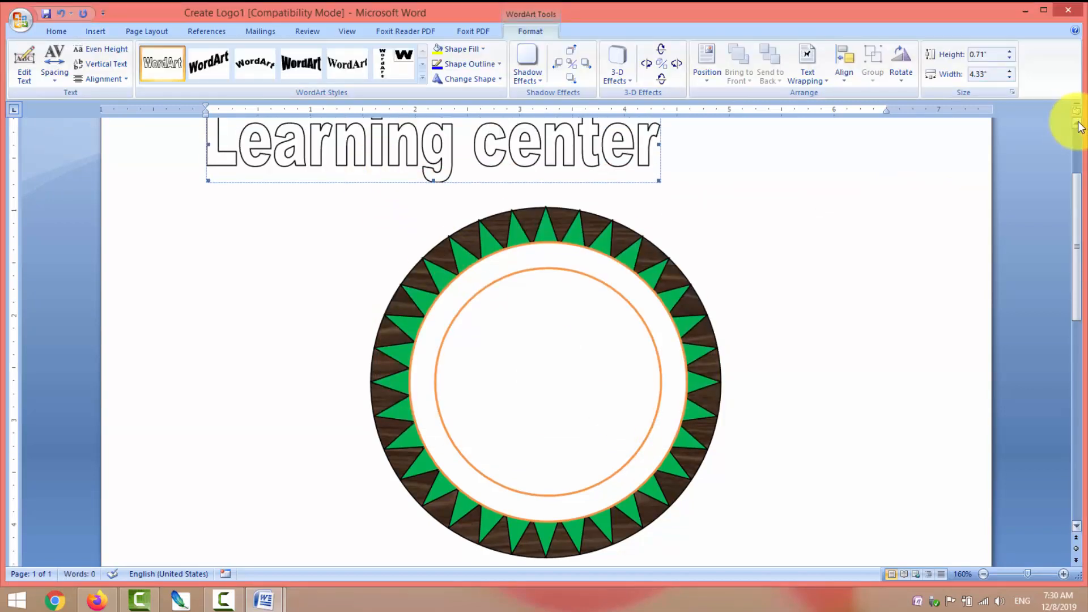
{"action": "left_click", "coordinate": [1079, 125]}
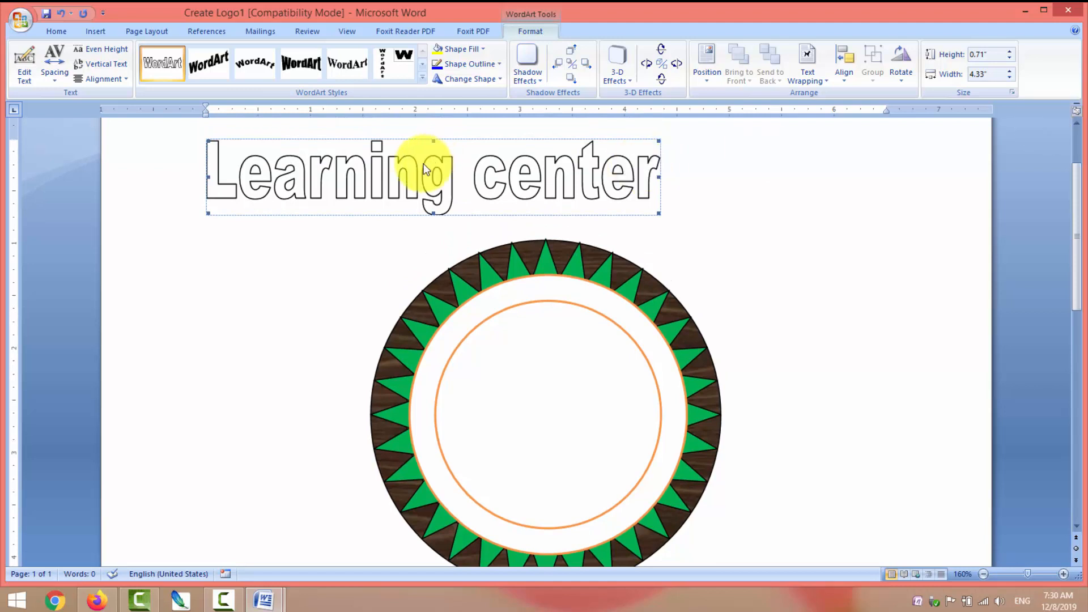
{"action": "mouse_move", "coordinate": [425, 167]}
{"action": "left_mouse_down"}
{"action": "mouse_move", "coordinate": [438, 210]}
{"action": "mouse_move", "coordinate": [431, 182]}
{"action": "left_mouse_up"}
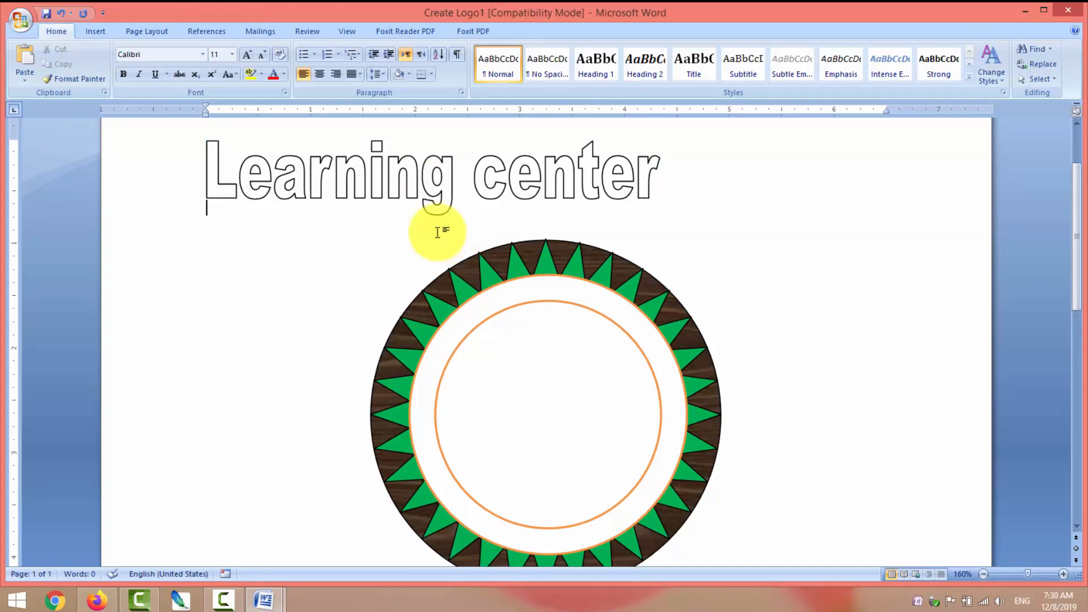
{"action": "left_click", "coordinate": [407, 176]}
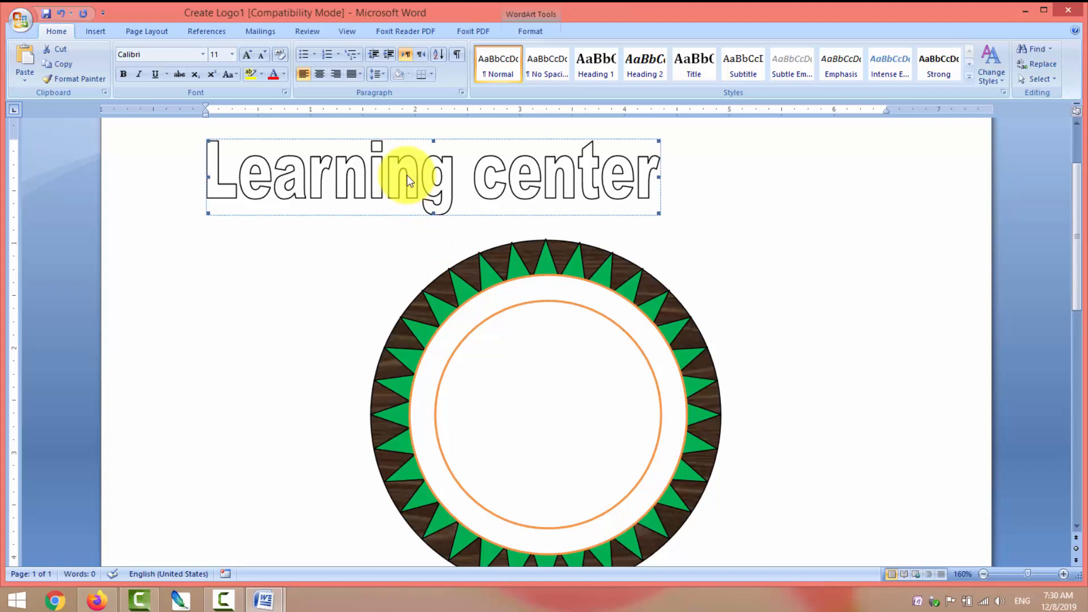
{"action": "left_click", "coordinate": [451, 309]}
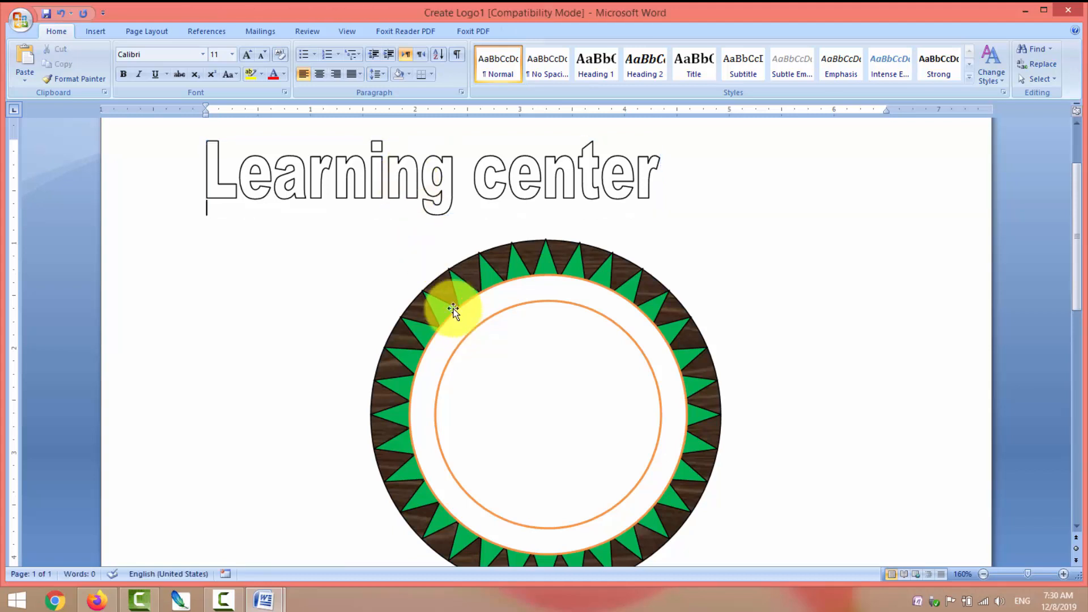
{"action": "left_click", "coordinate": [414, 183]}
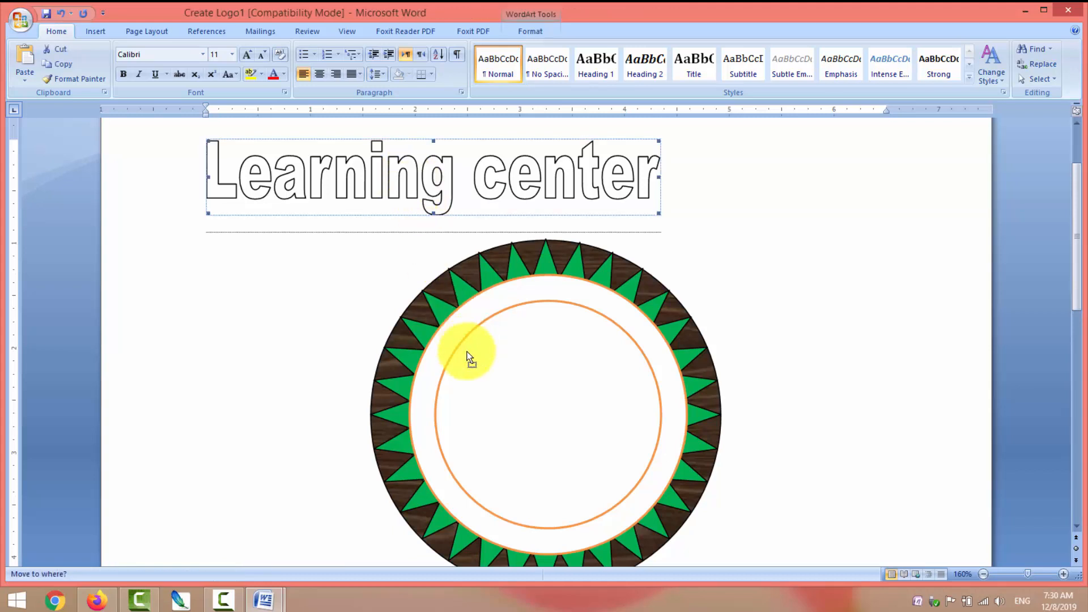
{"action": "left_click", "coordinate": [484, 384]}
{"action": "left_click", "coordinate": [398, 182]}
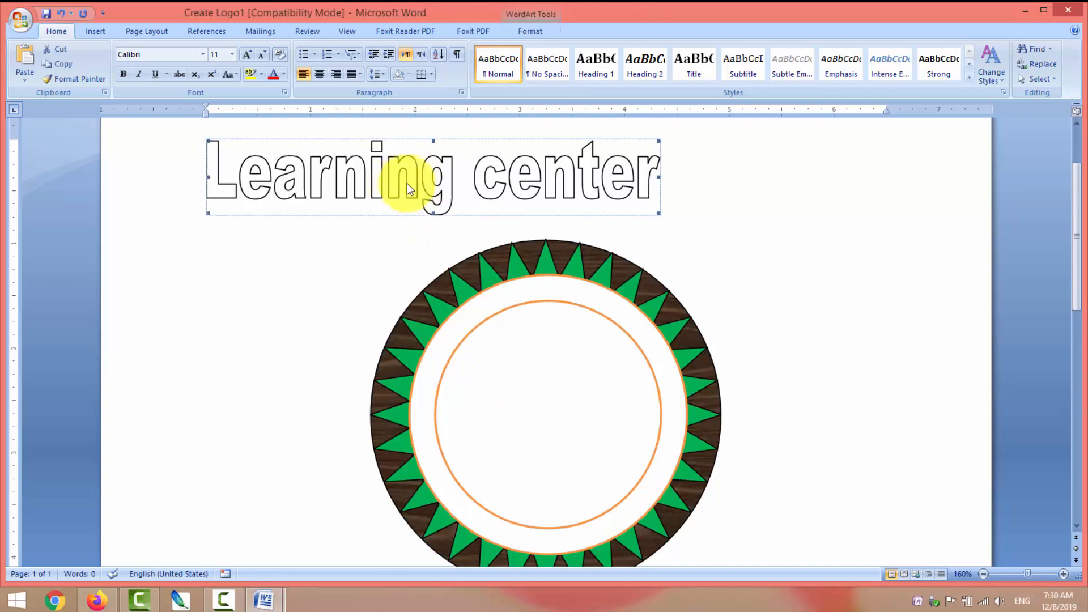
{"action": "left_click_drag", "start_coordinate": [454, 182], "coordinate": [340, 190]}
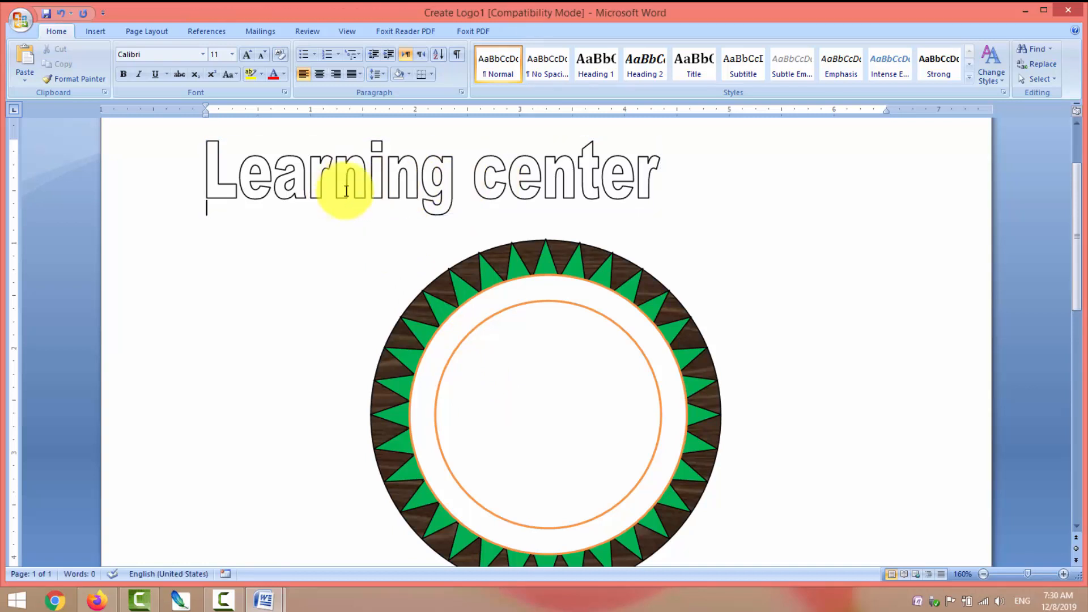
Step: Set the WordArt's text wrapping to In Front of Text and move it across the middle of the round logo
{"action": "left_click", "coordinate": [459, 186]}
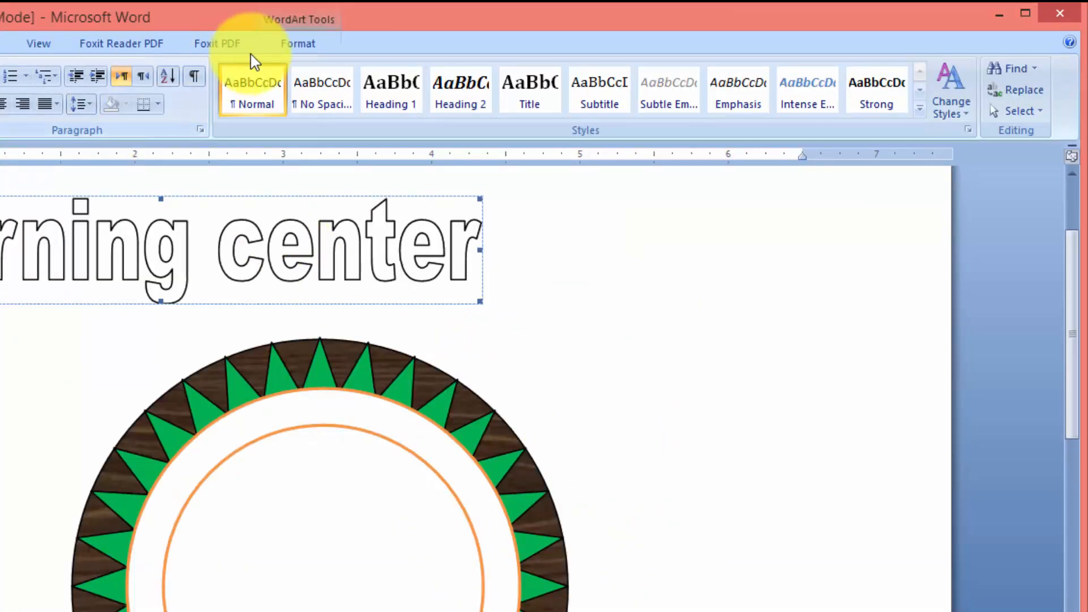
{"action": "left_click", "coordinate": [283, 45]}
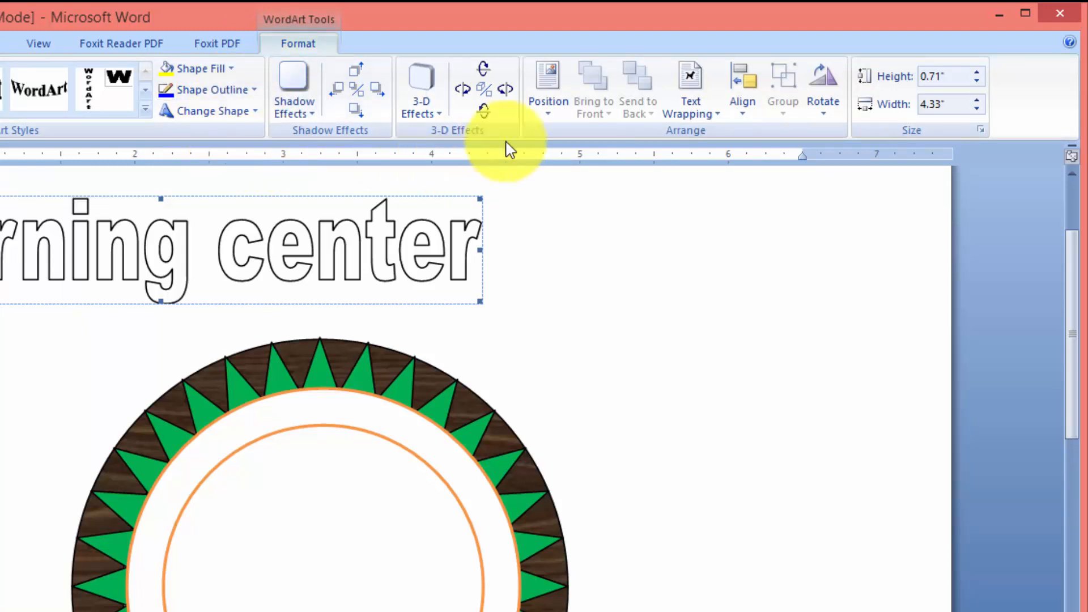
{"action": "left_click", "coordinate": [723, 124]}
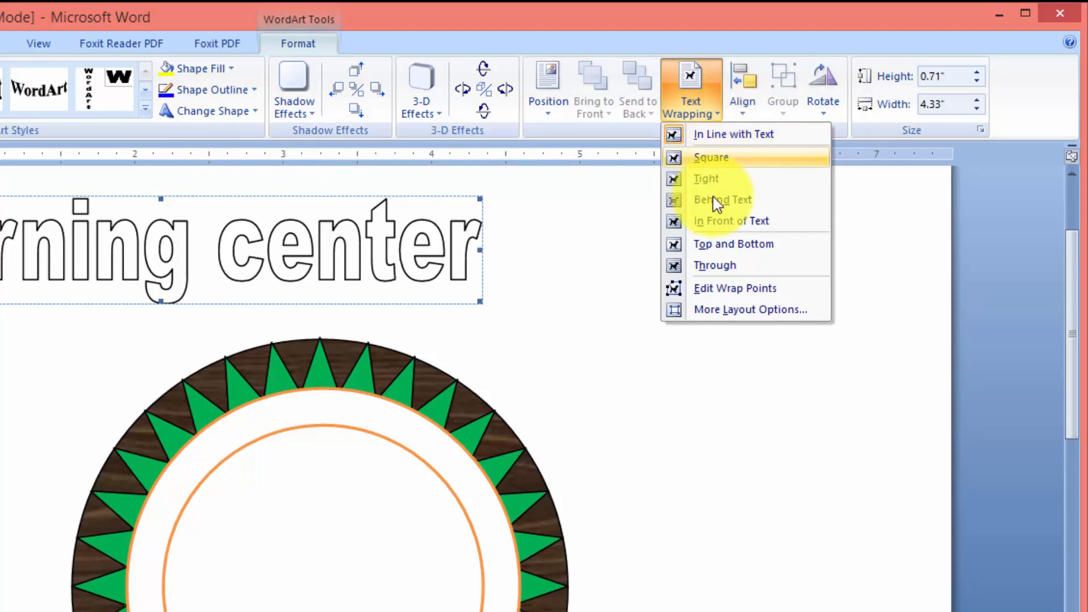
{"action": "left_click", "coordinate": [719, 224]}
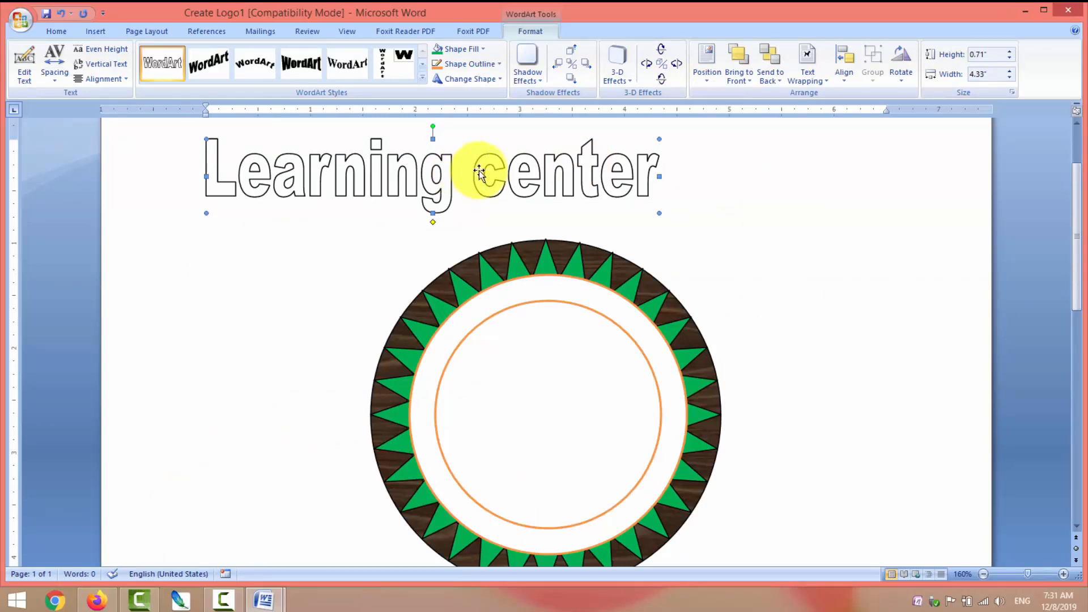
{"action": "left_click_drag", "start_coordinate": [479, 172], "coordinate": [589, 432]}
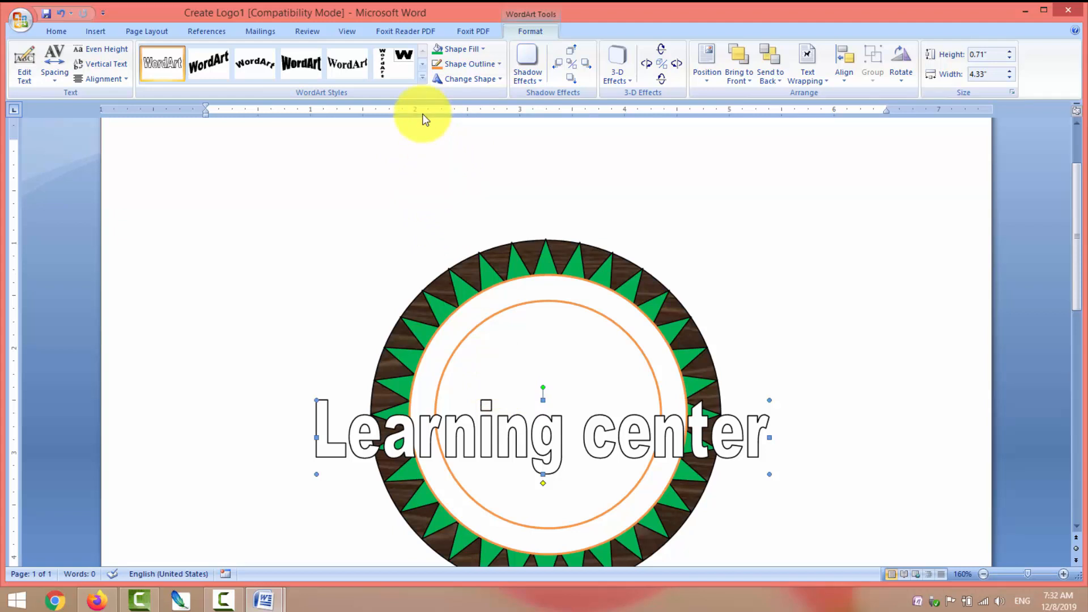
Step: Bend the WordArt along the upward arch Follow Path shape and stretch it upward to about 1.69" high
{"action": "left_click", "coordinate": [499, 80]}
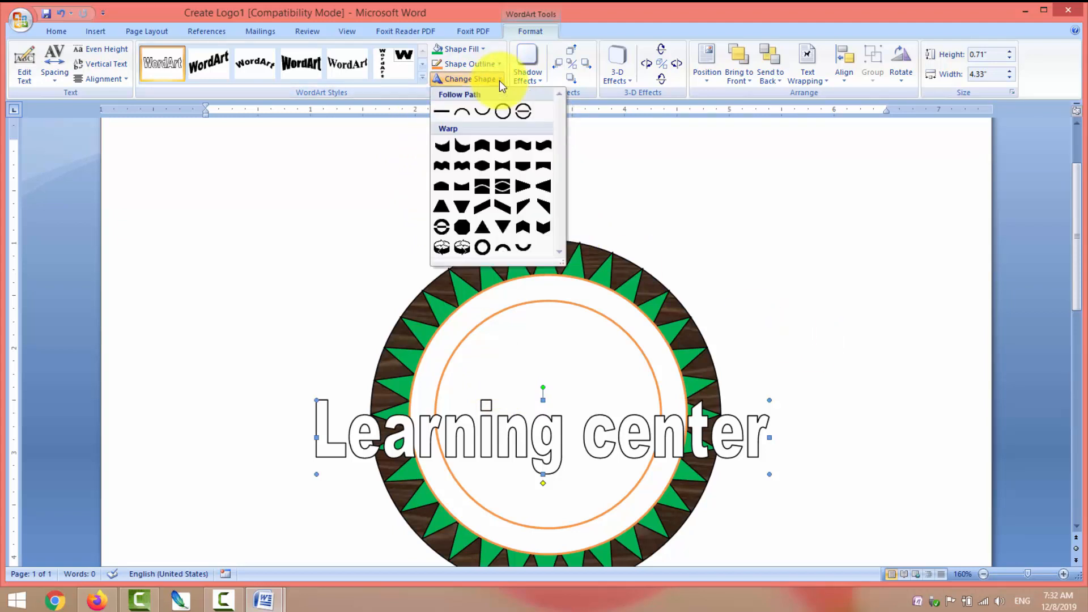
{"action": "left_click", "coordinate": [463, 113]}
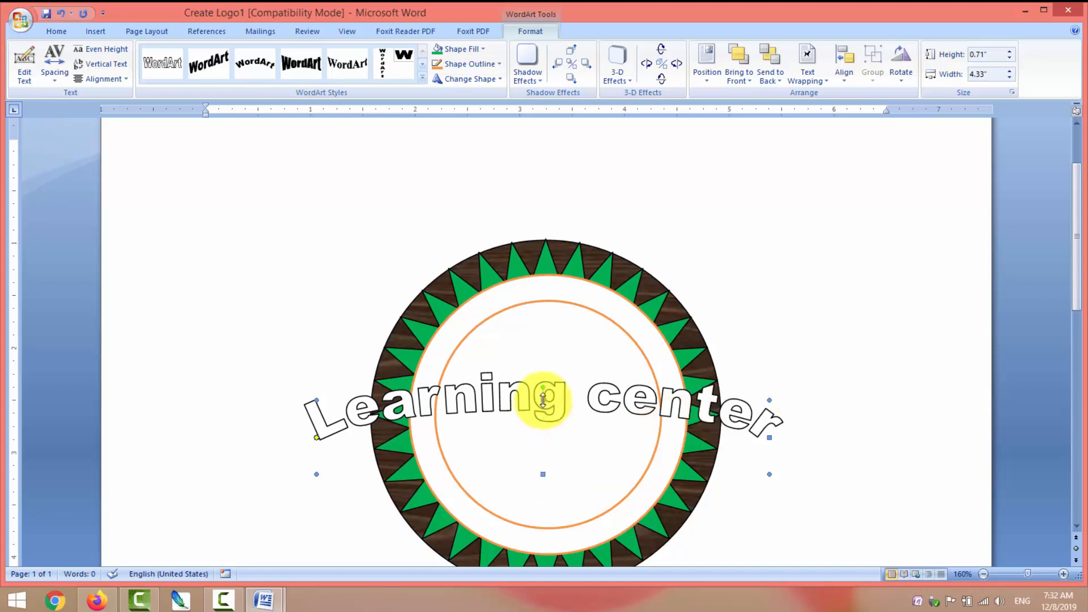
{"action": "left_click_drag", "start_coordinate": [543, 400], "coordinate": [544, 296]}
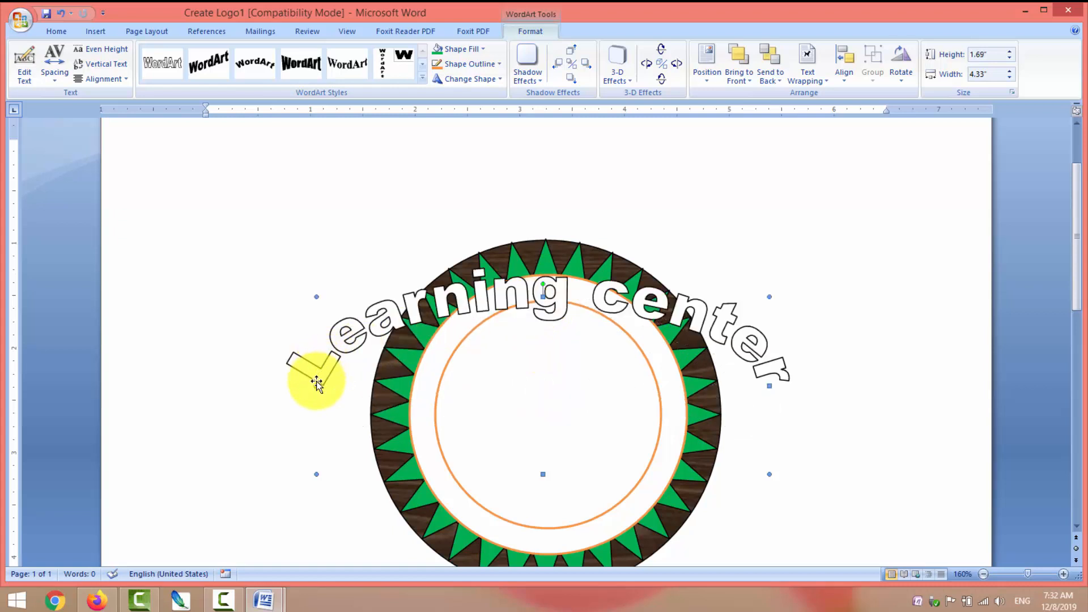
Step: Resize the arched "Learning center" WordArt to about 2.27" high and 2.2" wide to follow the logo's inner orange circle
{"action": "left_click_drag", "start_coordinate": [317, 474], "coordinate": [387, 536]}
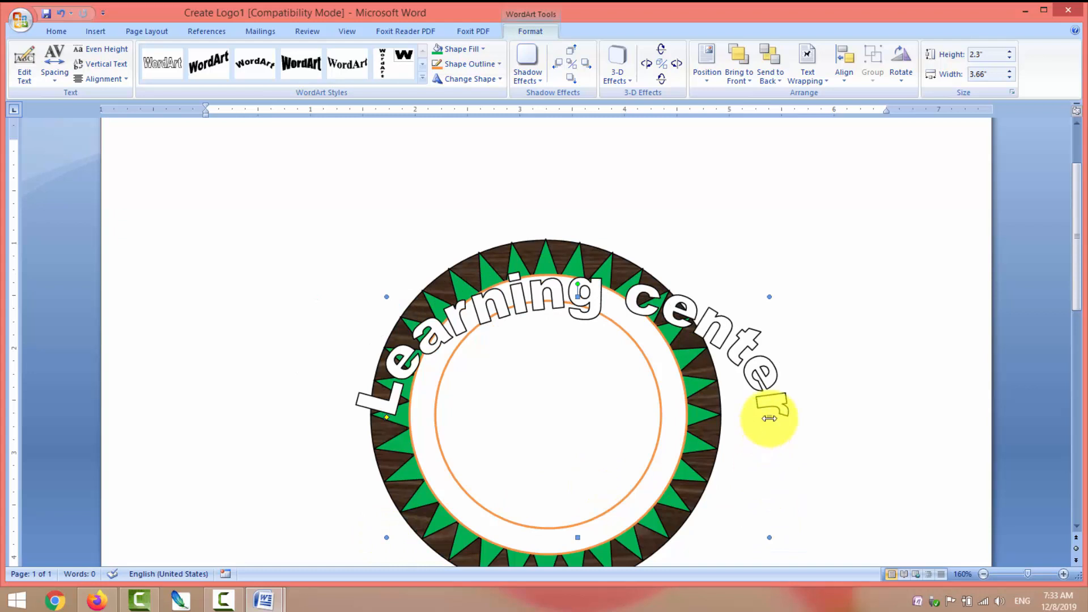
{"action": "left_click_drag", "start_coordinate": [771, 418], "coordinate": [665, 454]}
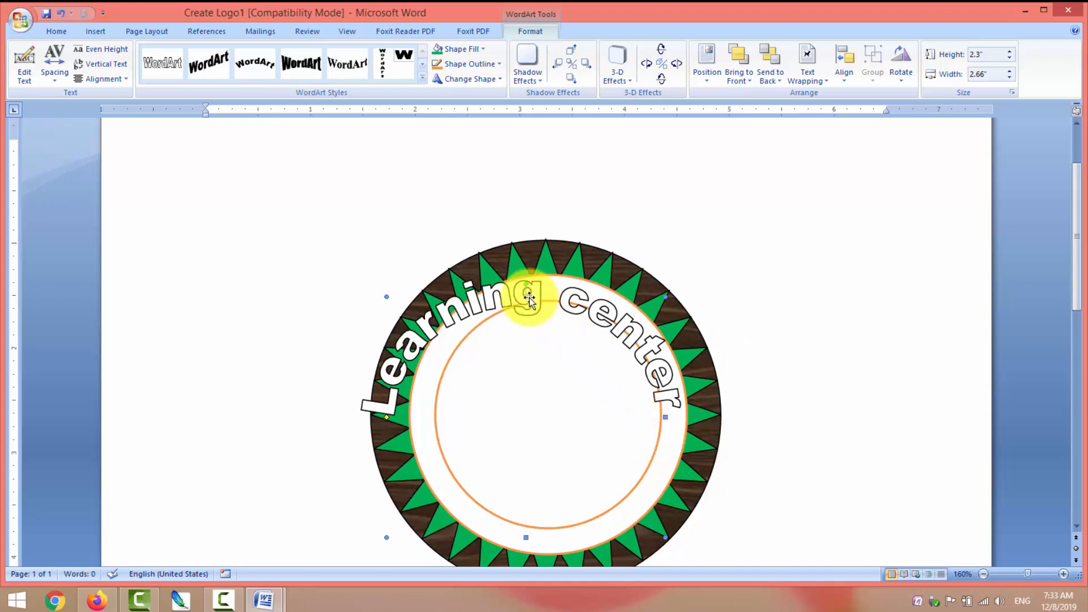
{"action": "left_click_drag", "start_coordinate": [527, 295], "coordinate": [533, 285]}
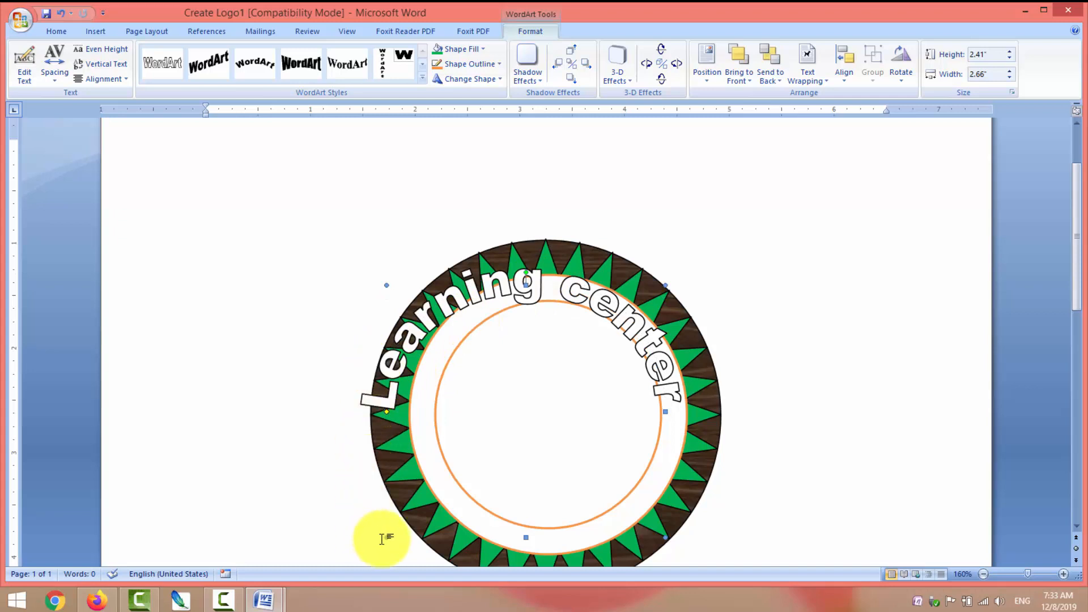
{"action": "left_click_drag", "start_coordinate": [388, 539], "coordinate": [420, 531]}
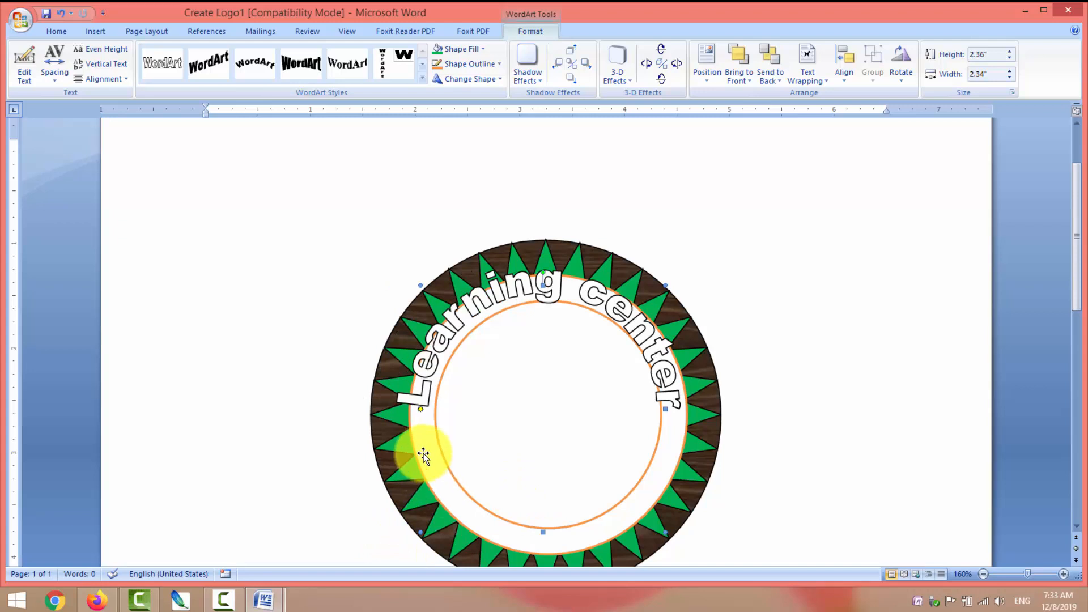
{"action": "left_click_drag", "start_coordinate": [420, 532], "coordinate": [431, 532]}
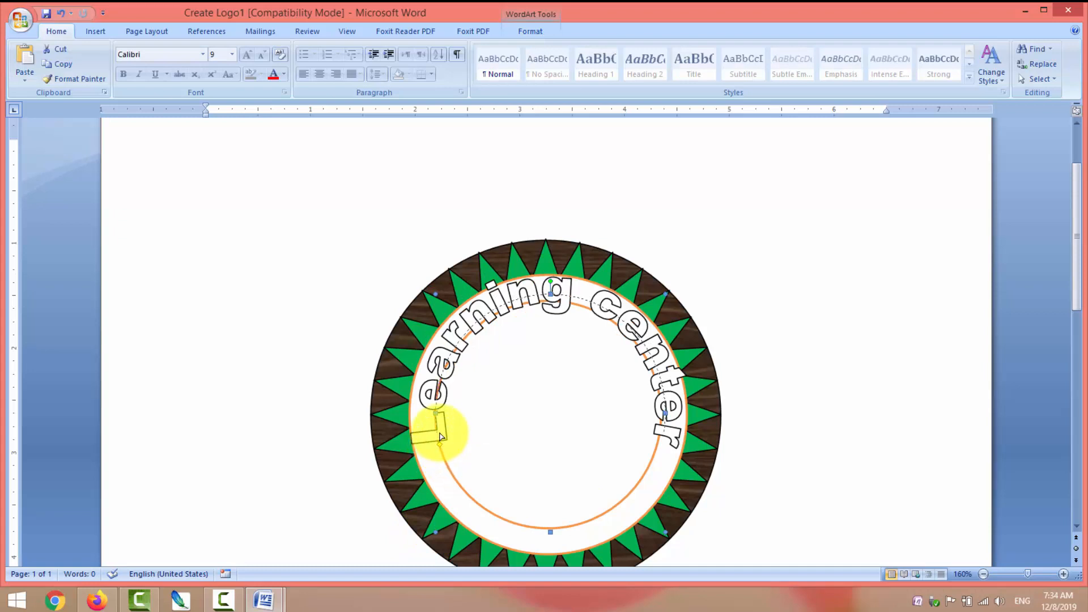
Step: Shorten the WordArt's arc and nudge it slightly upward so the letters fit in the upper white band between the orange circles
{"action": "left_click_drag", "start_coordinate": [440, 411], "coordinate": [440, 409]}
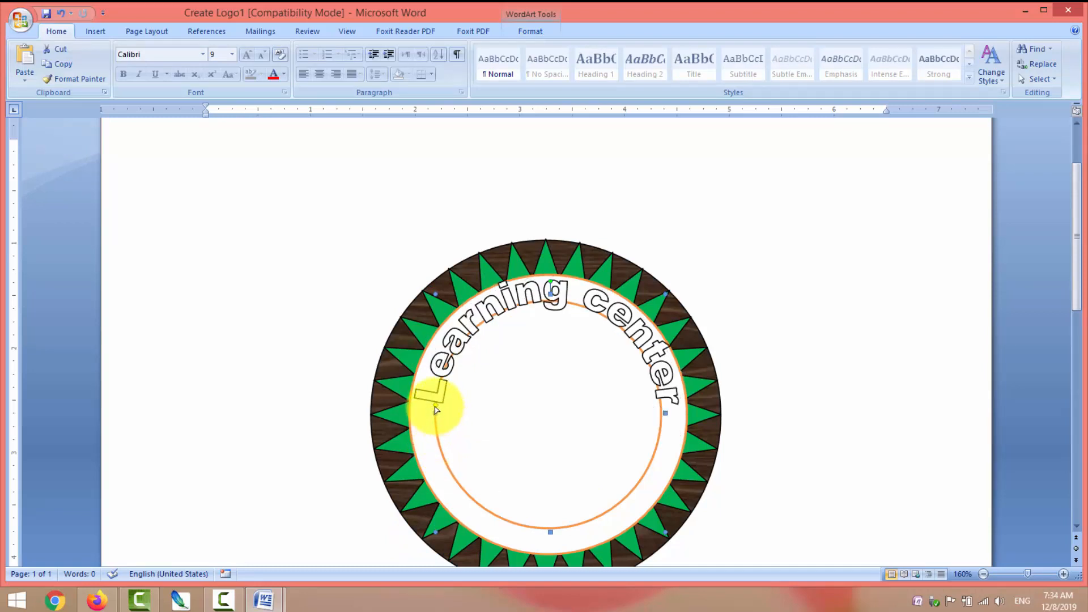
{"action": "left_click_drag", "start_coordinate": [436, 409], "coordinate": [436, 386]}
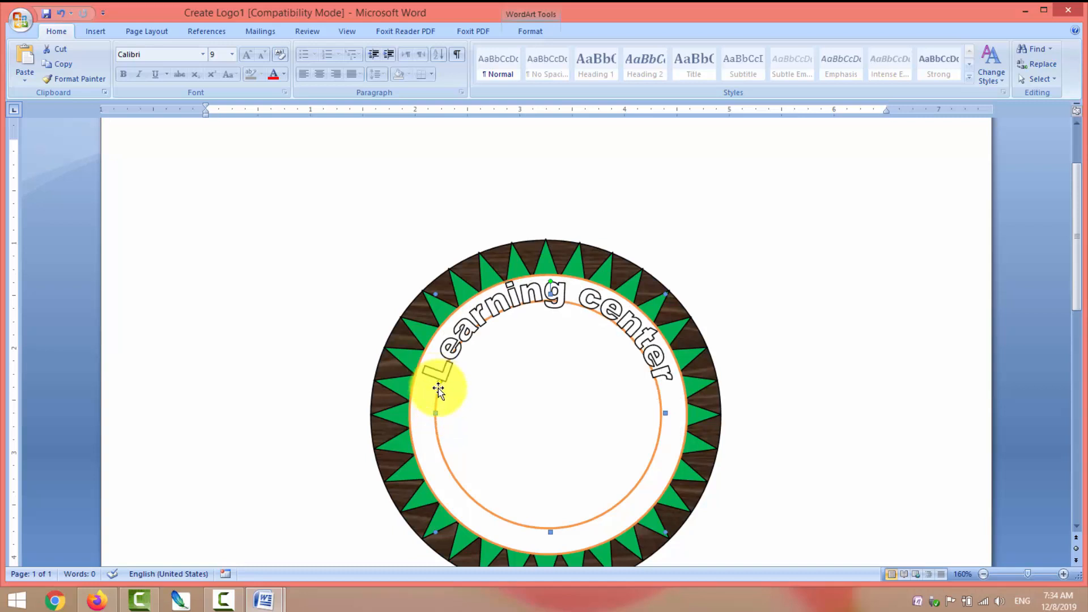
{"action": "left_click_drag", "start_coordinate": [439, 386], "coordinate": [442, 375]}
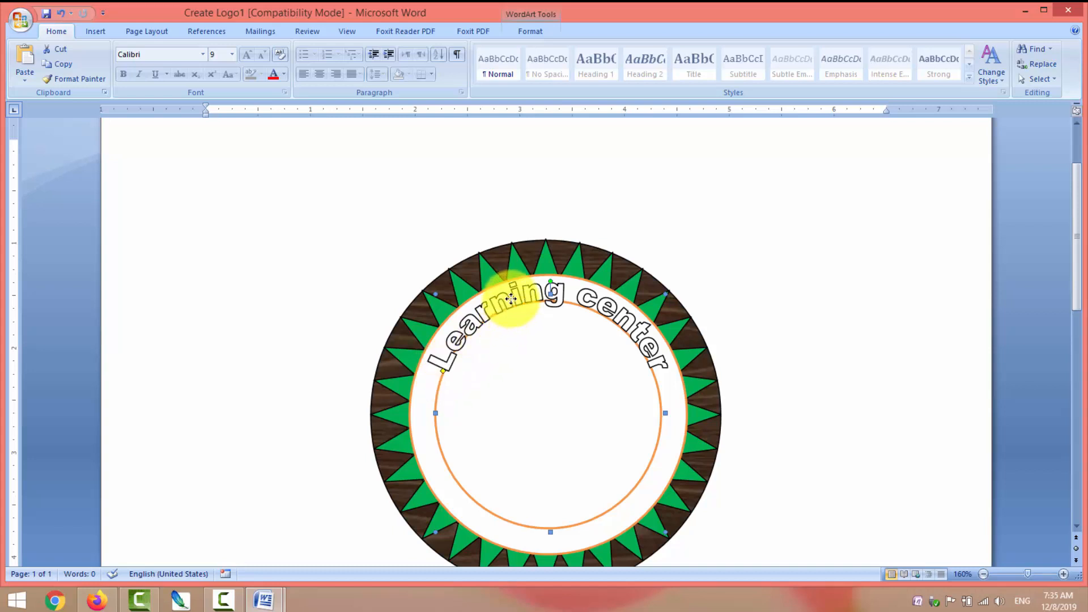
{"action": "left_click_drag", "start_coordinate": [511, 299], "coordinate": [511, 295]}
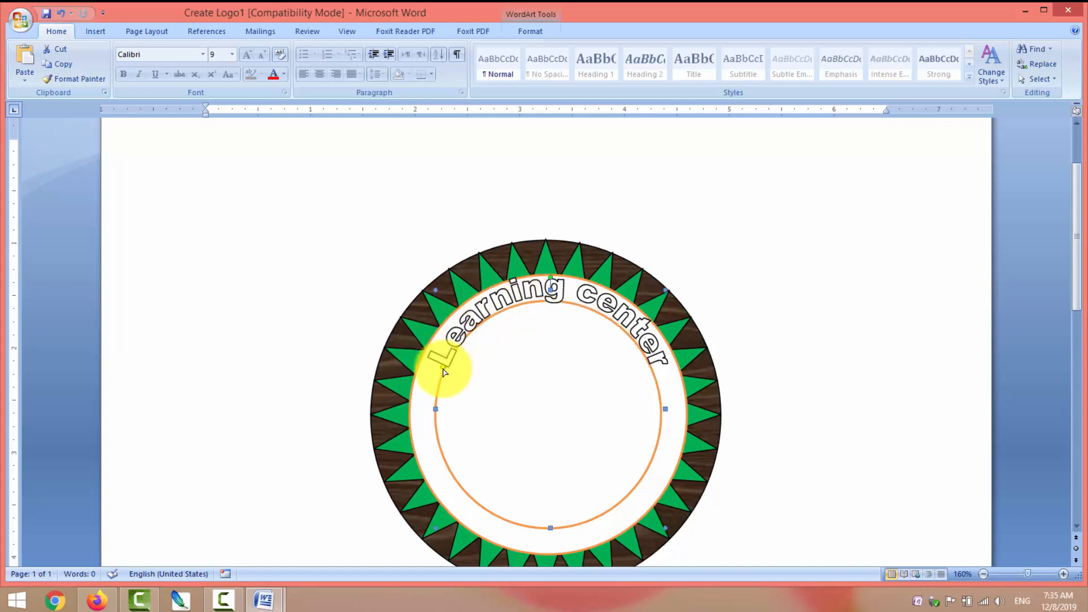
{"action": "left_click_drag", "start_coordinate": [445, 370], "coordinate": [445, 367]}
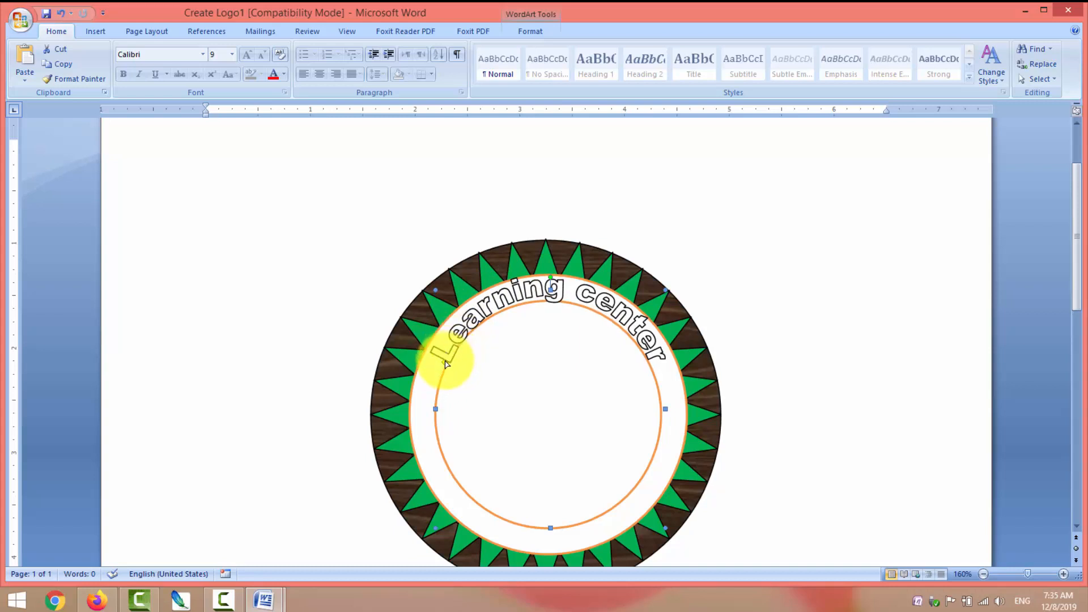
{"action": "left_click_drag", "start_coordinate": [445, 363], "coordinate": [450, 354]}
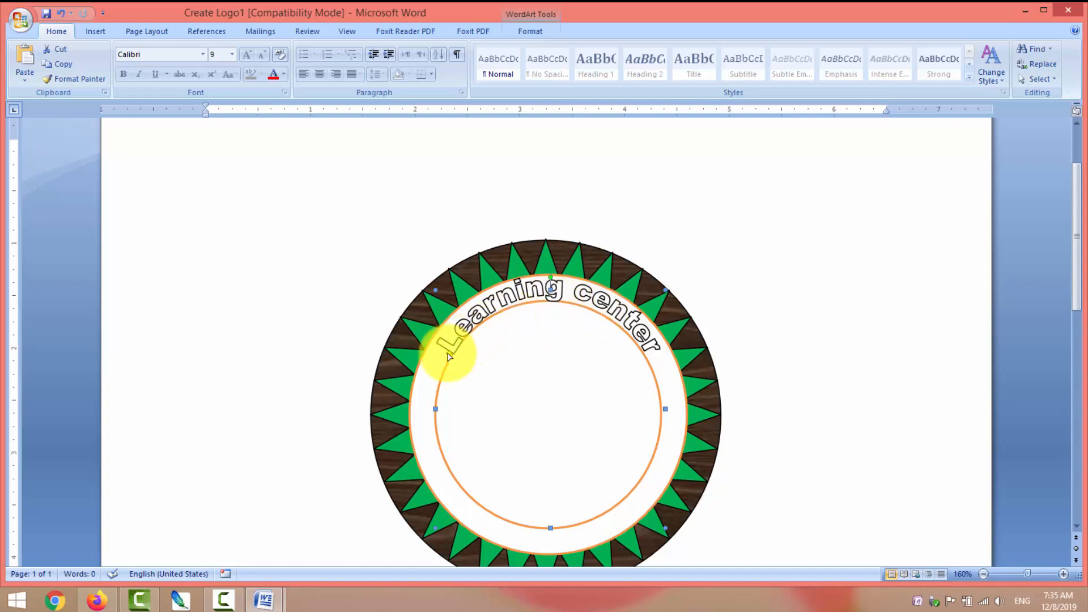
{"action": "left_click_drag", "start_coordinate": [452, 356], "coordinate": [453, 348]}
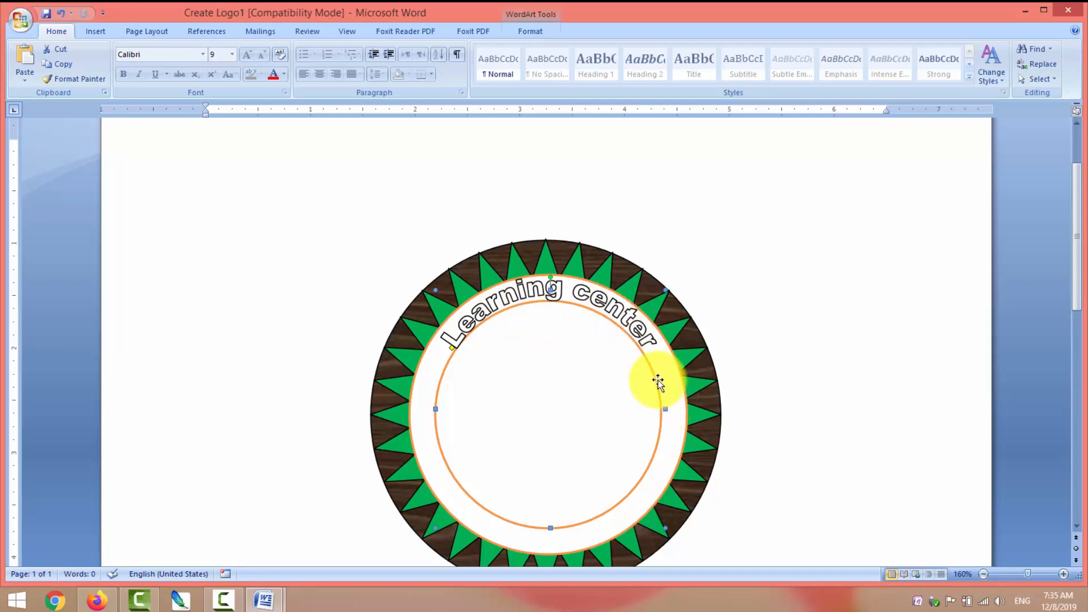
Step: Fill the "Learning center" WordArt with black and shorten its arc slightly more within the white band
{"action": "left_click", "coordinate": [557, 400]}
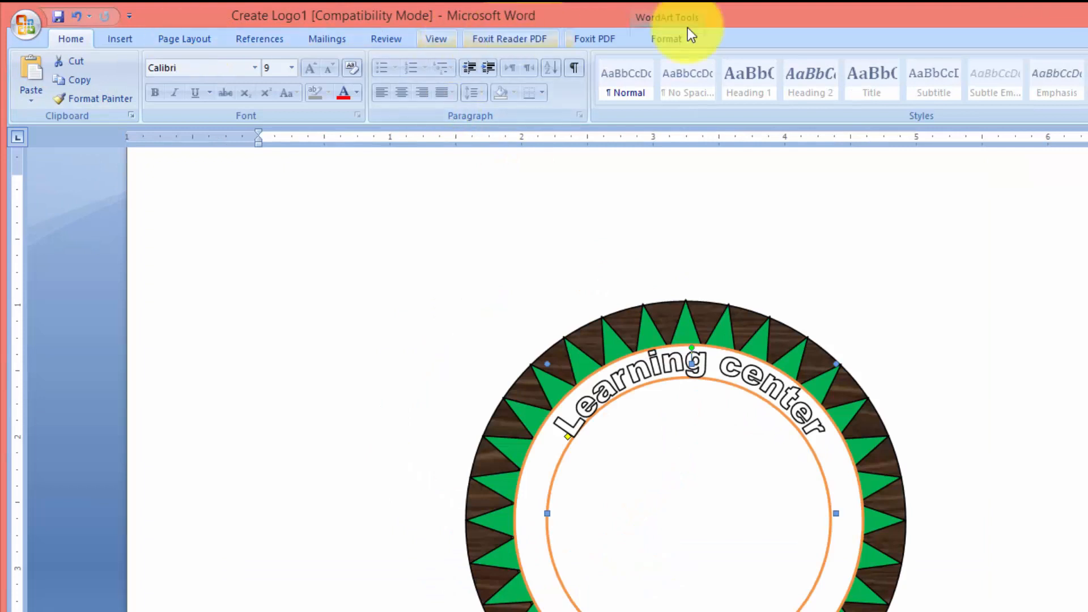
{"action": "left_click", "coordinate": [664, 37]}
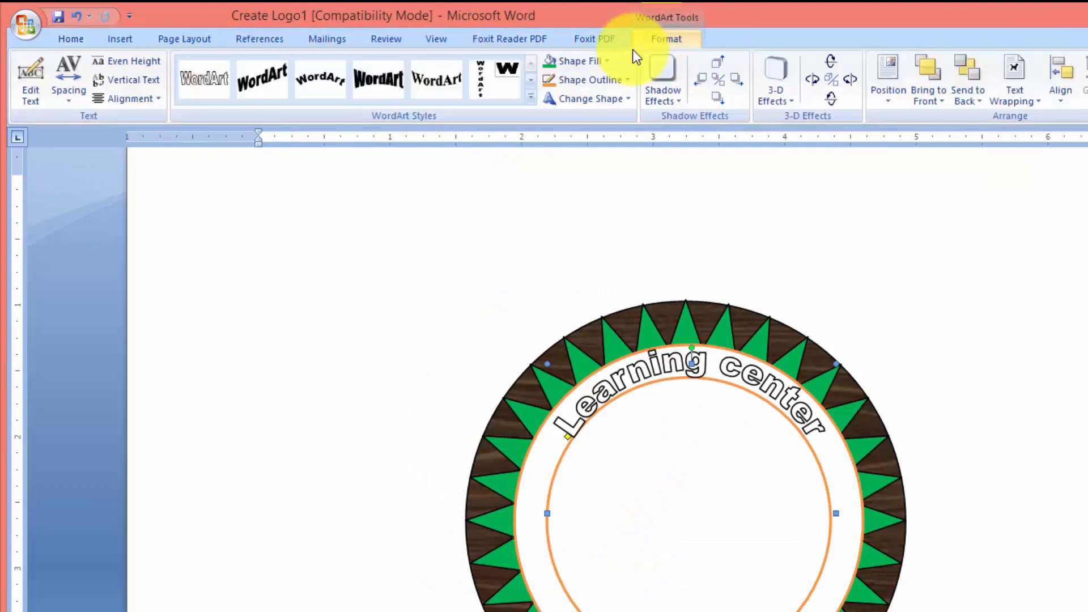
{"action": "left_click", "coordinate": [607, 61]}
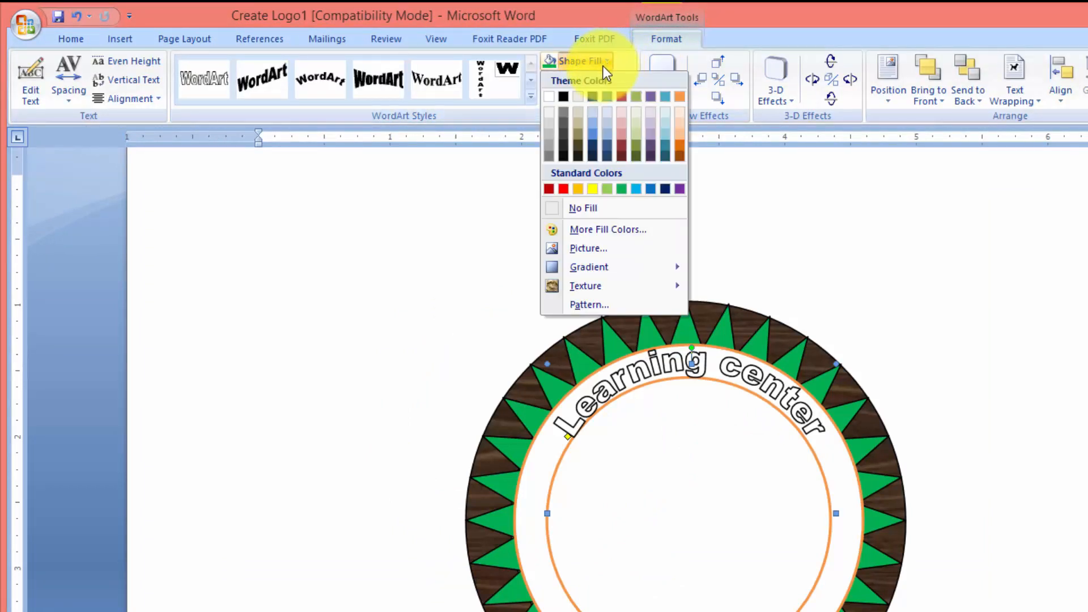
{"action": "left_click", "coordinate": [566, 97]}
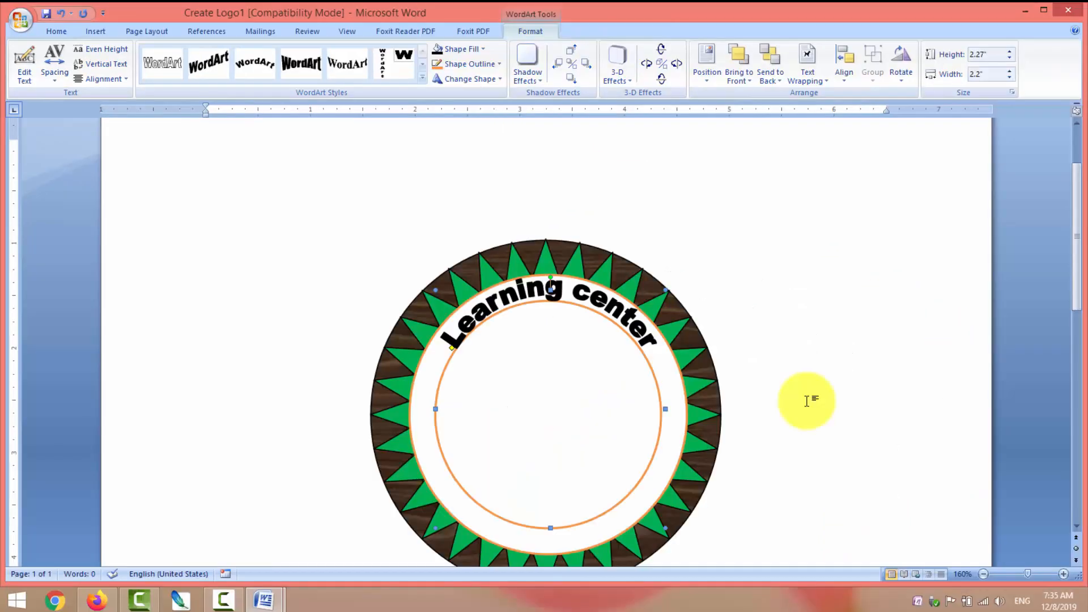
{"action": "left_click", "coordinate": [1014, 503]}
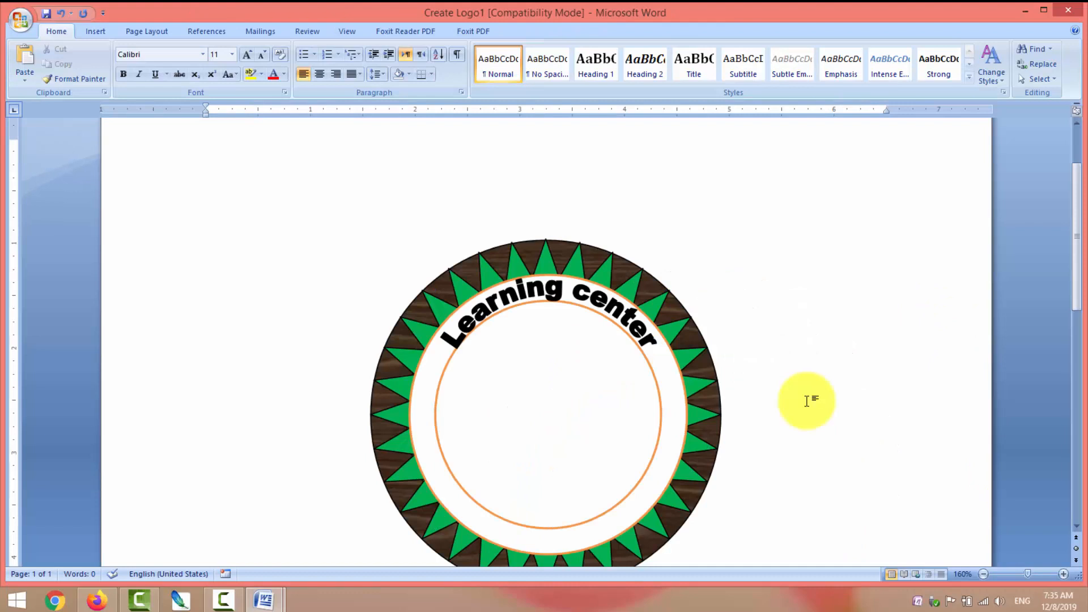
{"action": "left_click", "coordinate": [468, 323]}
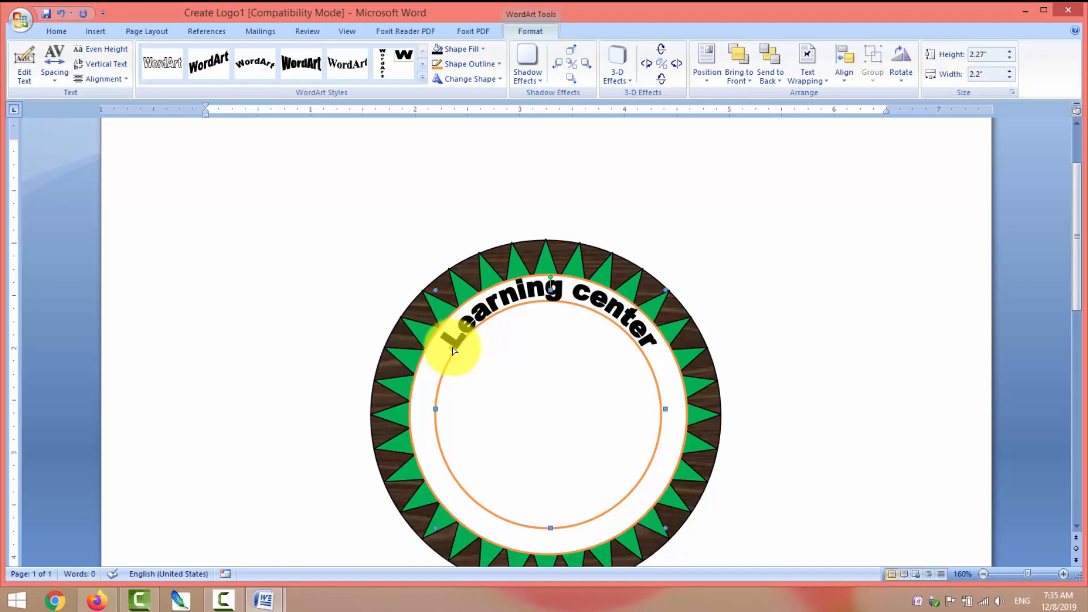
{"action": "left_click_drag", "start_coordinate": [453, 347], "coordinate": [469, 324]}
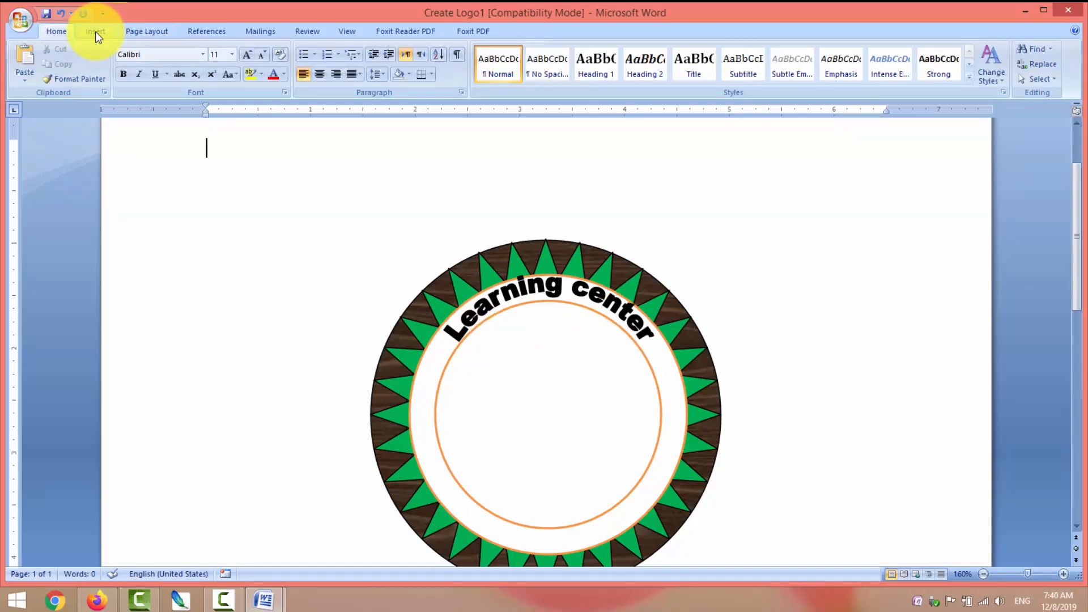
Step: Start a second WordArt in the plain outlined WordArt style and begin its text with "A"
{"action": "left_click", "coordinate": [96, 32]}
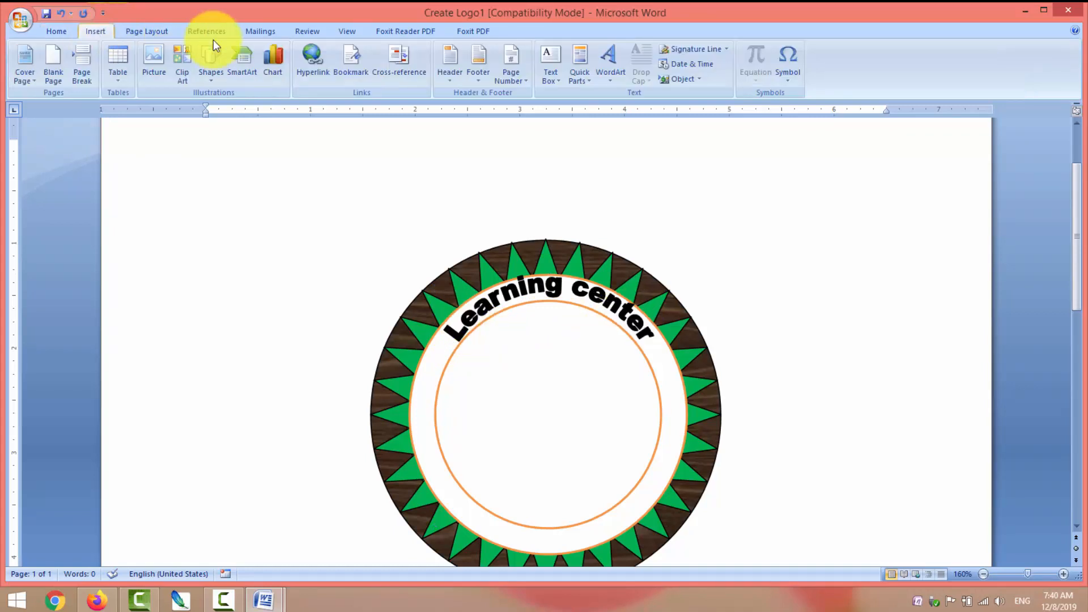
{"action": "left_click", "coordinate": [610, 81]}
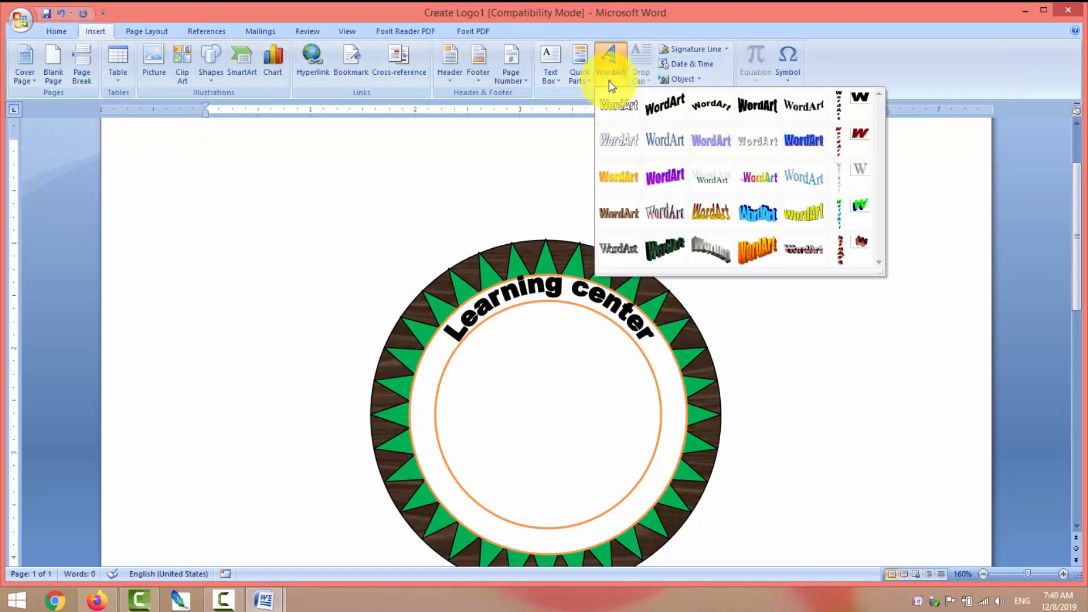
{"action": "left_click", "coordinate": [617, 109]}
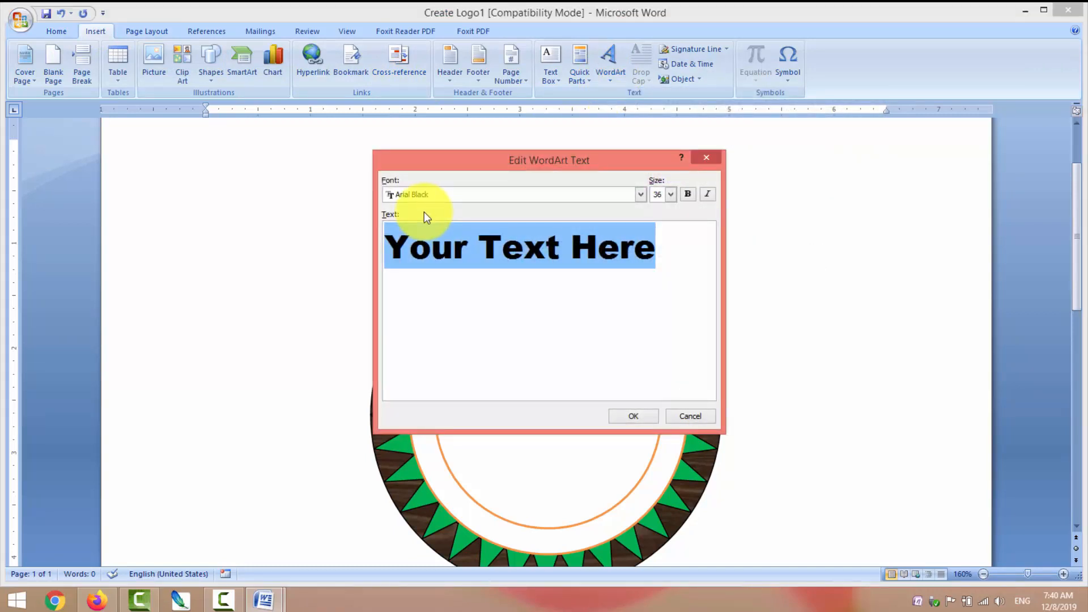
{"action": "type", "text": "A"}
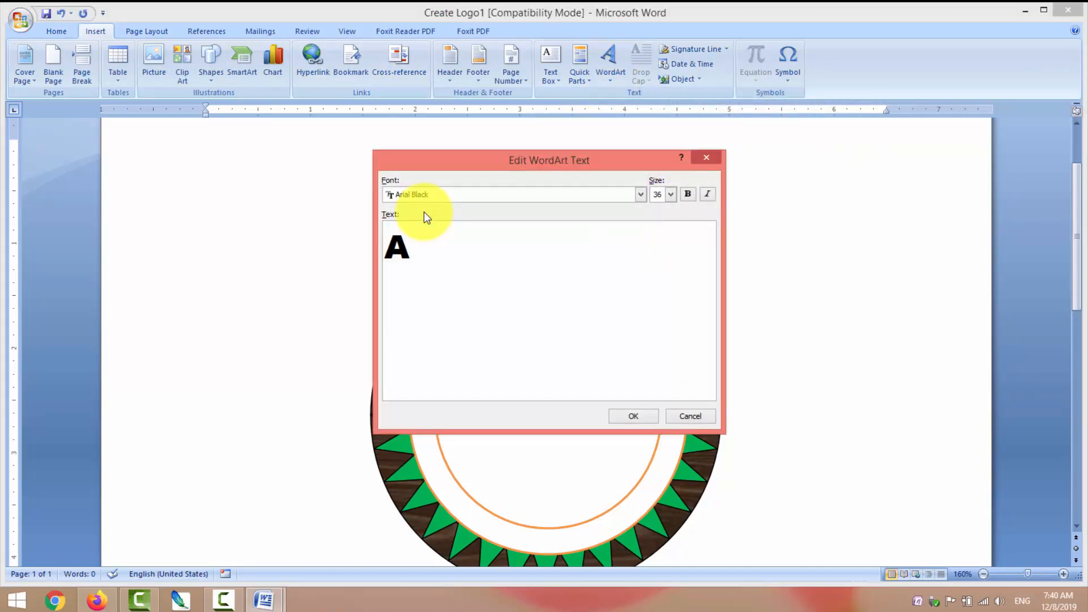
{"action": "type", "text": " network of"}
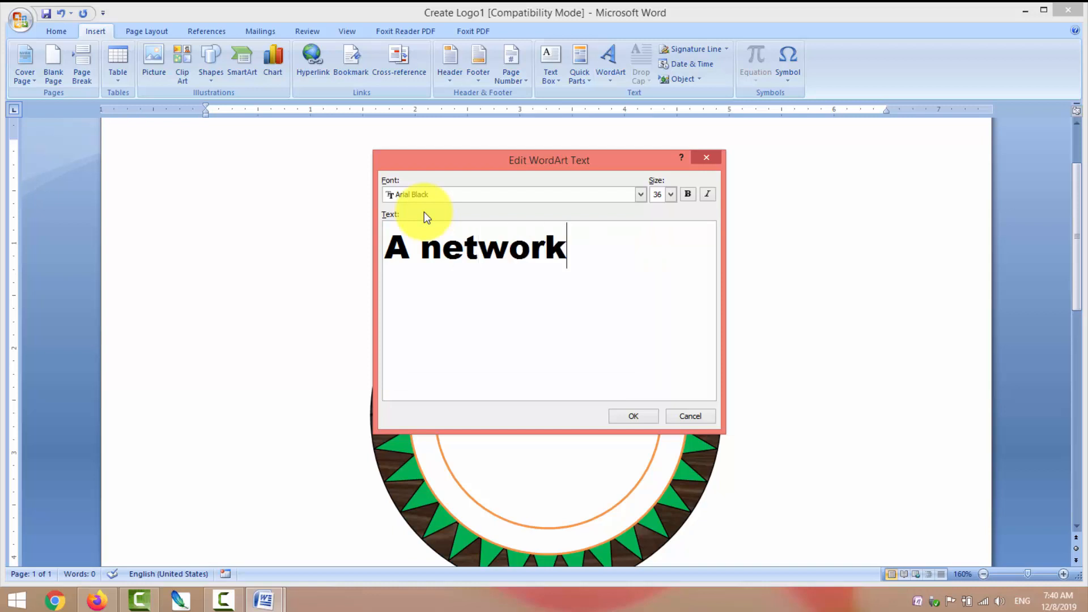
{"action": "key", "text": "BackSpace"}
{"action": "key", "text": "BackSpace"}
{"action": "key", "text": "BackSpace"}
{"action": "key", "text": "BackSpace"}
{"action": "key", "text": "BackSpace"}
{"action": "key", "text": "BackSpace"}
{"action": "key", "text": "BackSpace"}
{"action": "key", "text": "BackSpace"}
{"action": "key", "text": "BackSpace"}
{"action": "key", "text": "BackSpace"}
{"action": "key", "text": "BackSpace"}
Step: Complete the WordArt text as "A Channel of computer courses" and insert it in the document
{"action": "type", "text": "Channe"}
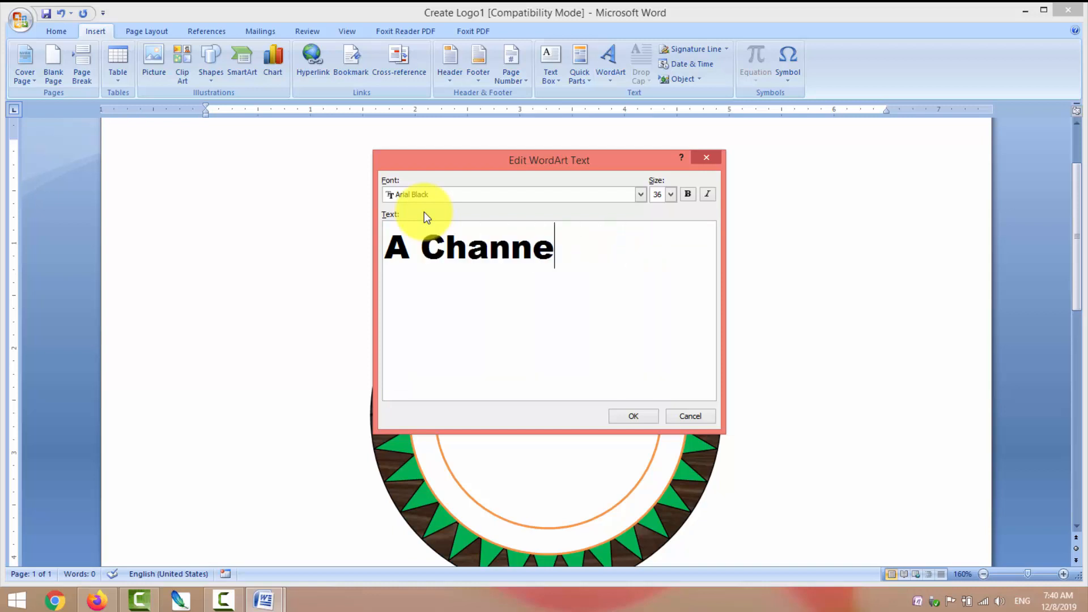
{"action": "type", "text": "l of   compute"}
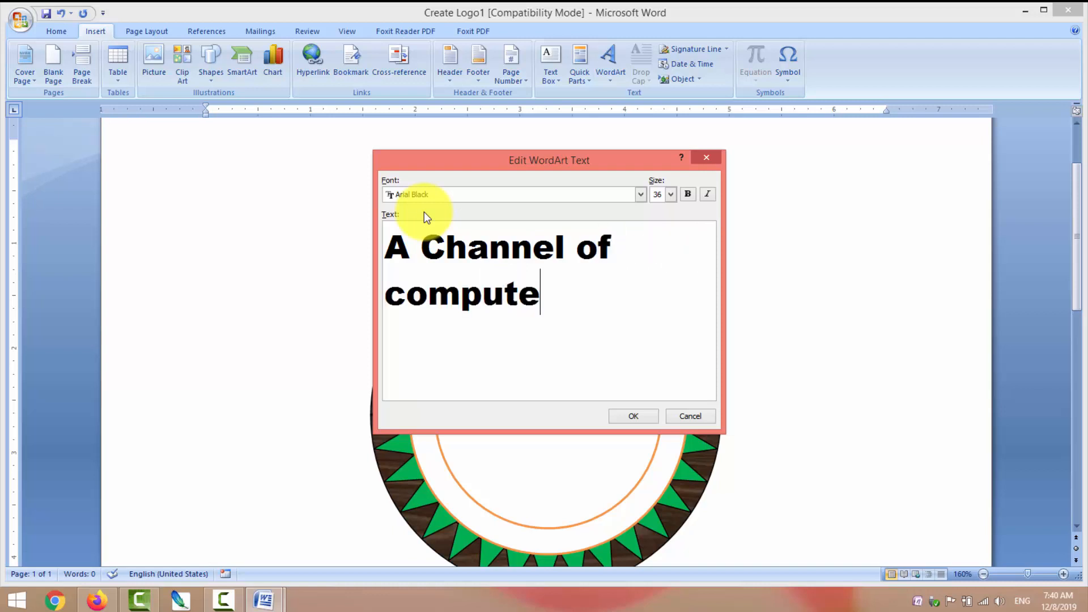
{"action": "type", "text": "r courses"}
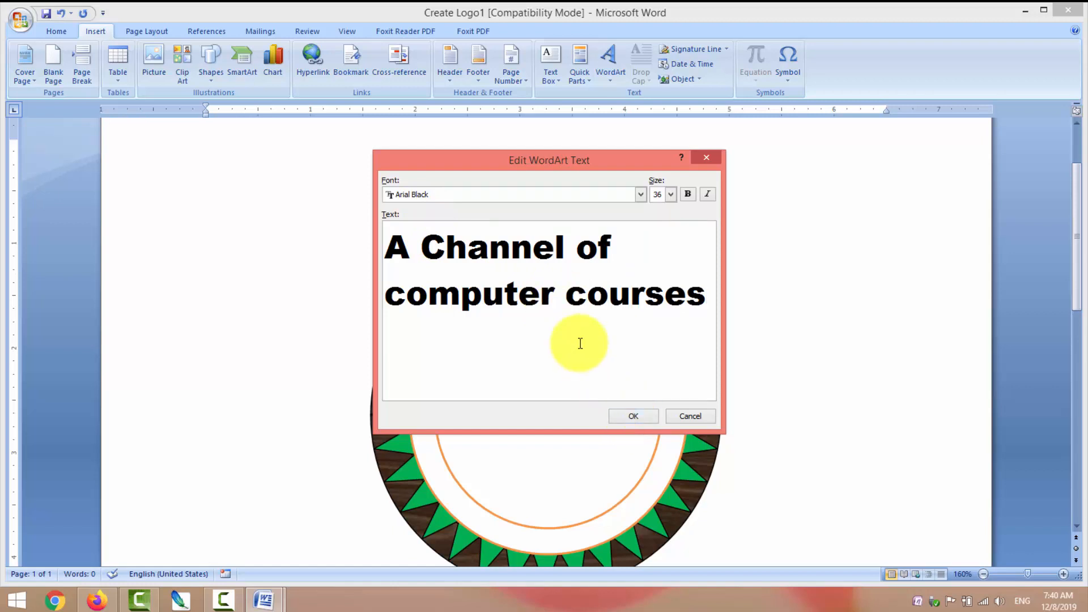
{"action": "left_click", "coordinate": [628, 418]}
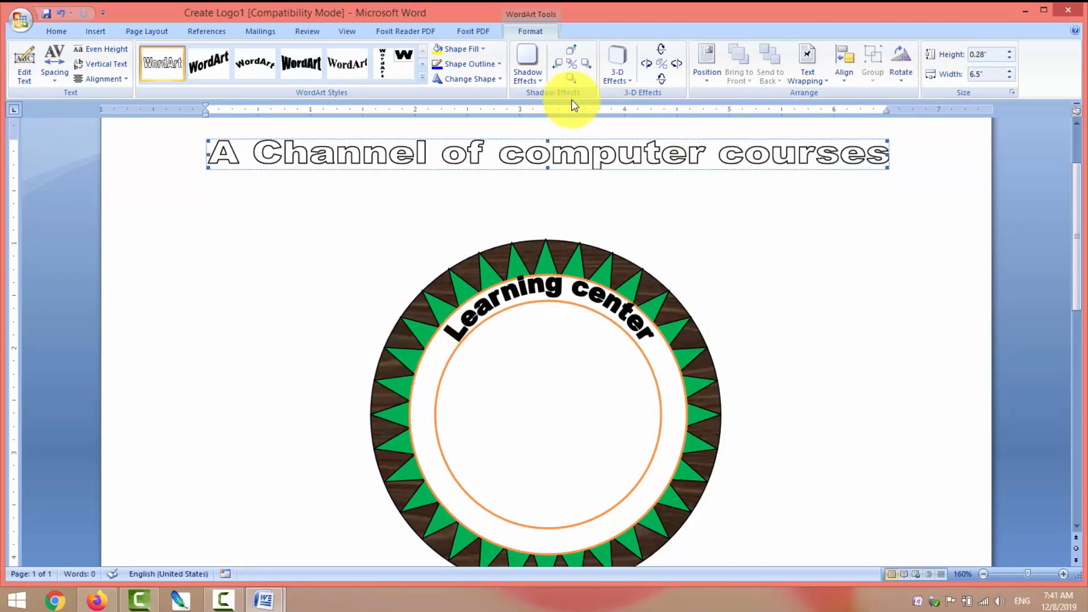
Step: Set the new WordArt's text wrapping to In Front of Text and move it across the lower part of the round logo
{"action": "left_click", "coordinate": [812, 81]}
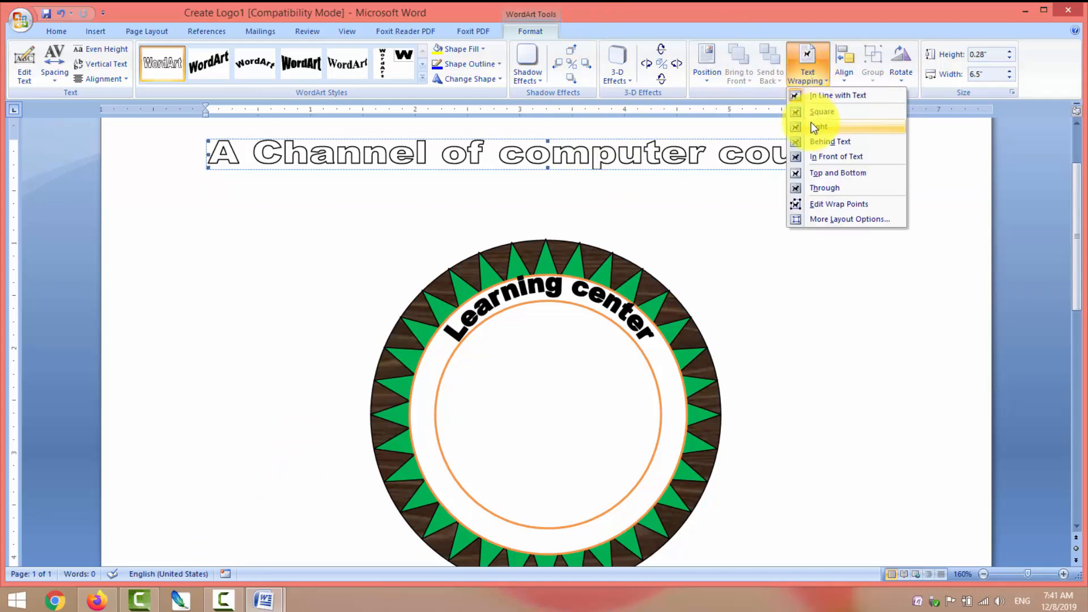
{"action": "left_click", "coordinate": [815, 157]}
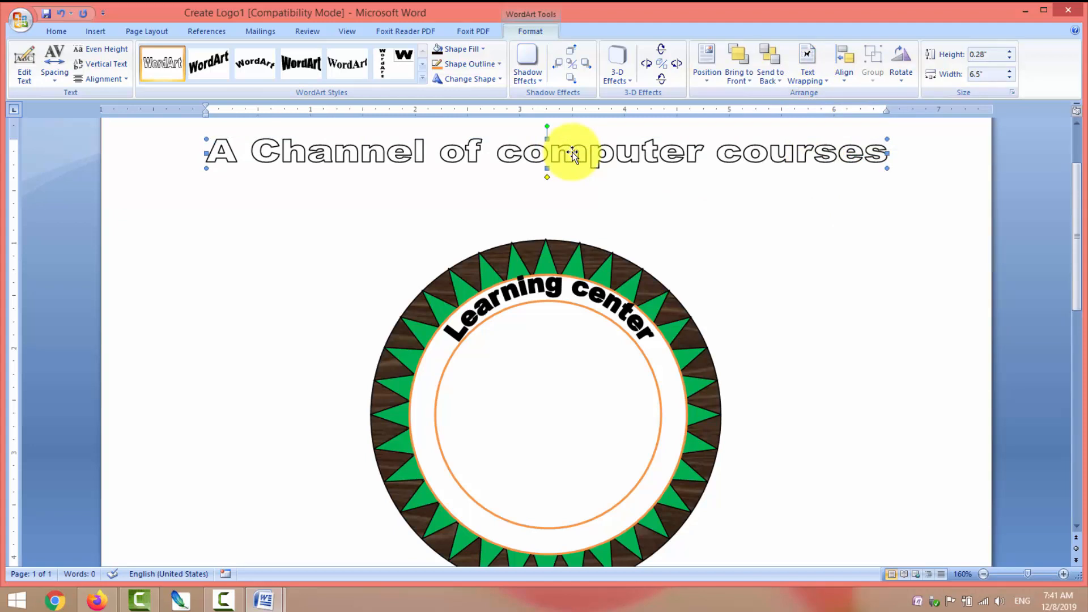
{"action": "left_click_drag", "start_coordinate": [572, 153], "coordinate": [574, 481]}
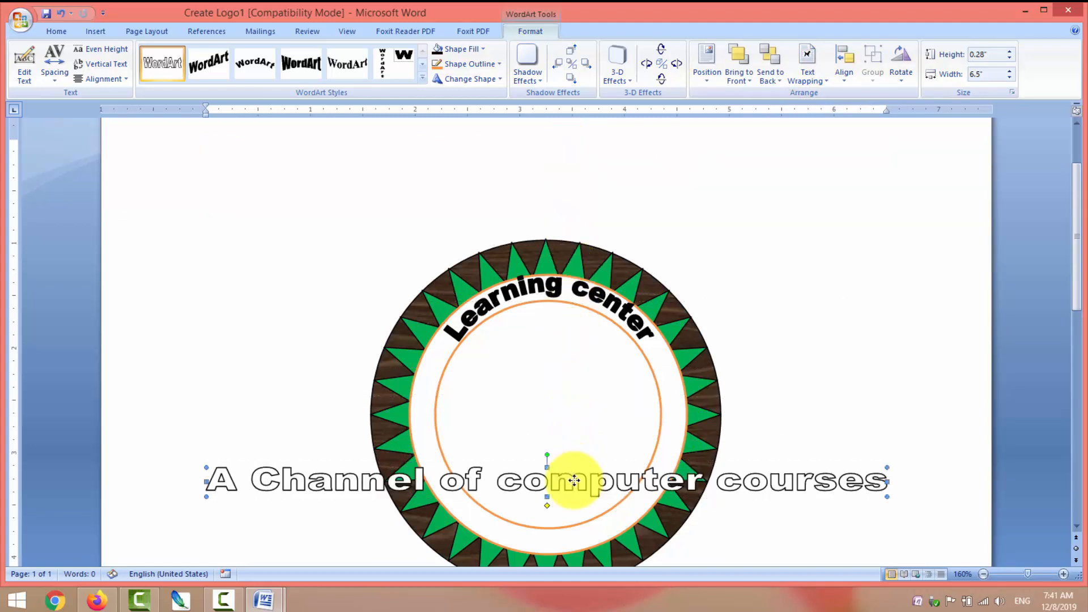
Step: Bend the "A Channel of computer courses" WordArt along the downward arch Follow Path shape and resize it to about 1.09" by 5.4"
{"action": "left_click", "coordinate": [496, 66]}
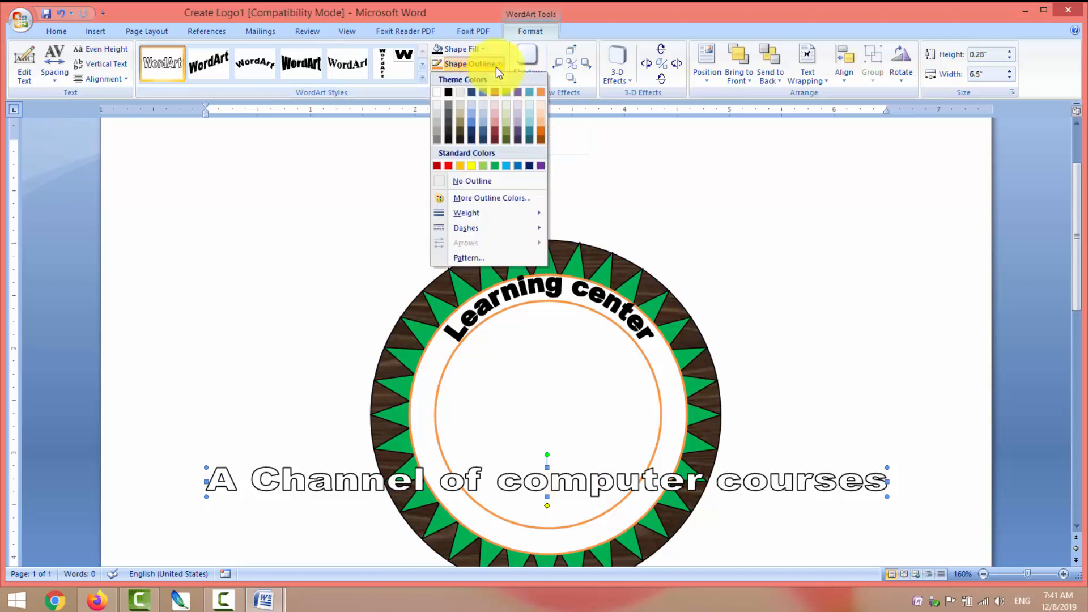
{"action": "left_click", "coordinate": [495, 67]}
{"action": "left_click", "coordinate": [502, 78]}
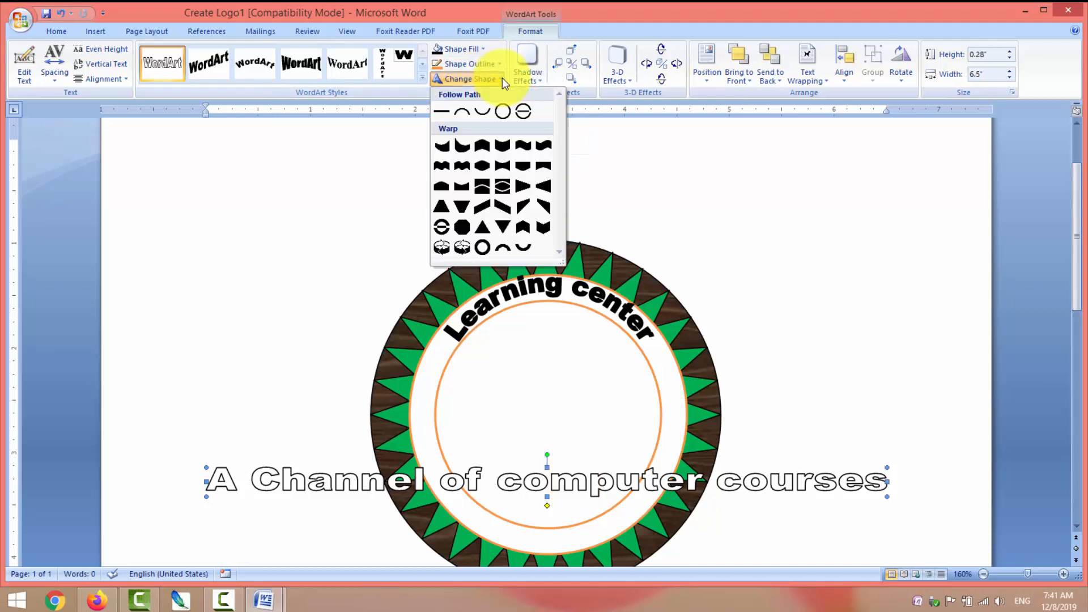
{"action": "left_click", "coordinate": [480, 114]}
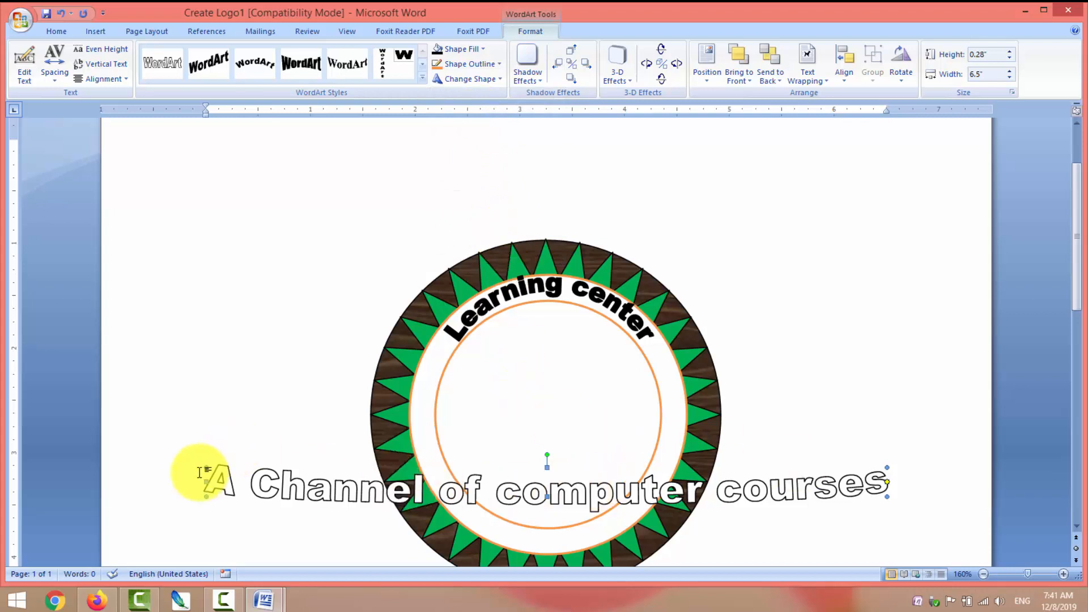
{"action": "left_click_drag", "start_coordinate": [206, 468], "coordinate": [321, 382]}
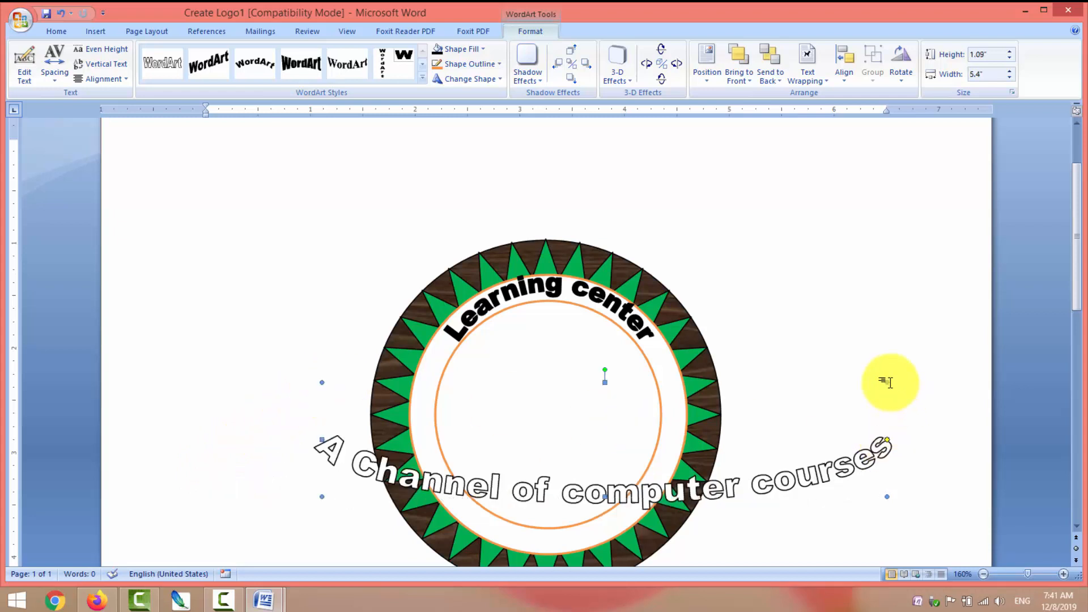
Step: Shrink the "A Channel of computer courses" WordArt to about 1.57" by 2.44" so it fits across the logo's lower half
{"action": "left_click_drag", "start_coordinate": [888, 383], "coordinate": [710, 366]}
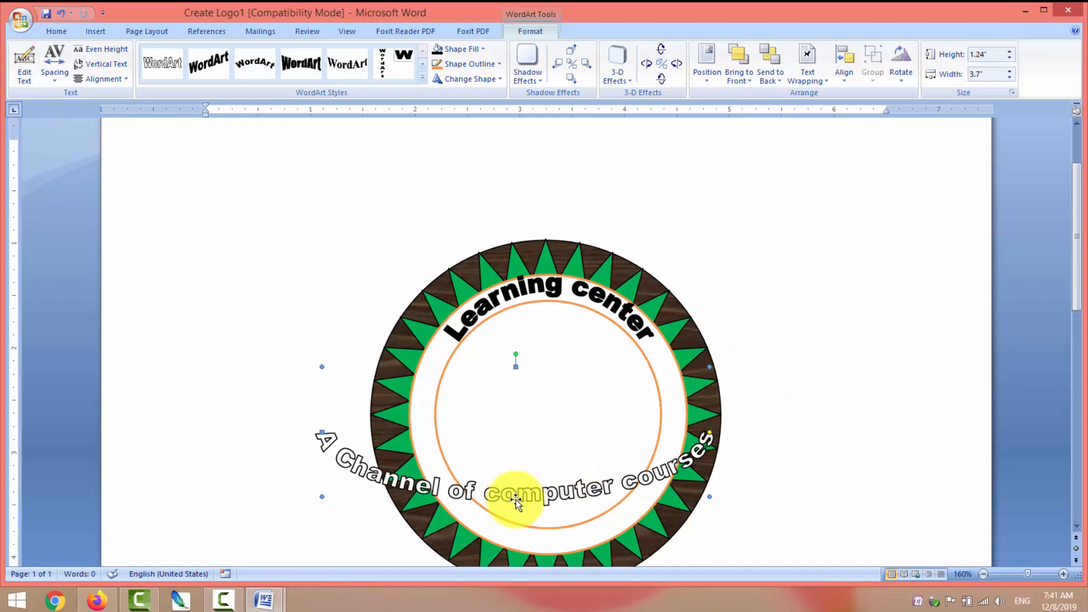
{"action": "left_click_drag", "start_coordinate": [516, 498], "coordinate": [516, 530]}
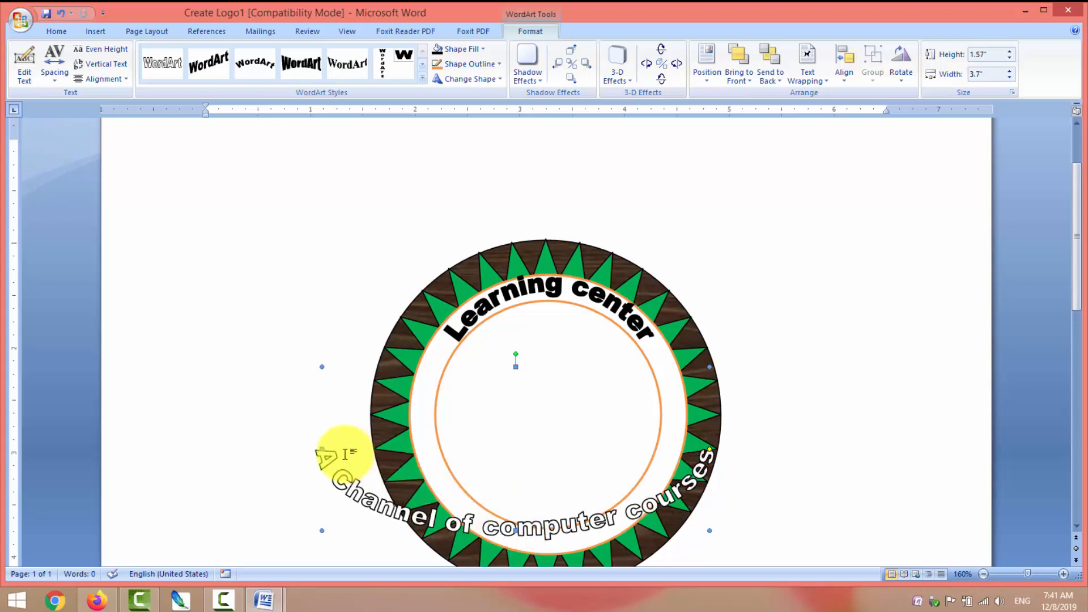
{"action": "left_click_drag", "start_coordinate": [322, 451], "coordinate": [409, 400]}
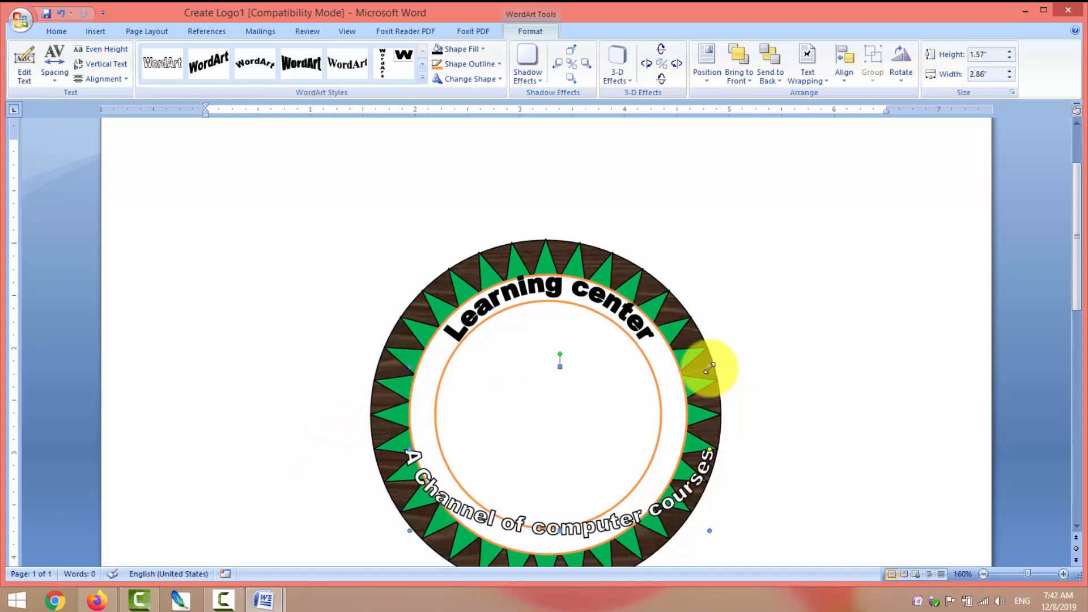
{"action": "left_click_drag", "start_coordinate": [710, 368], "coordinate": [665, 366]}
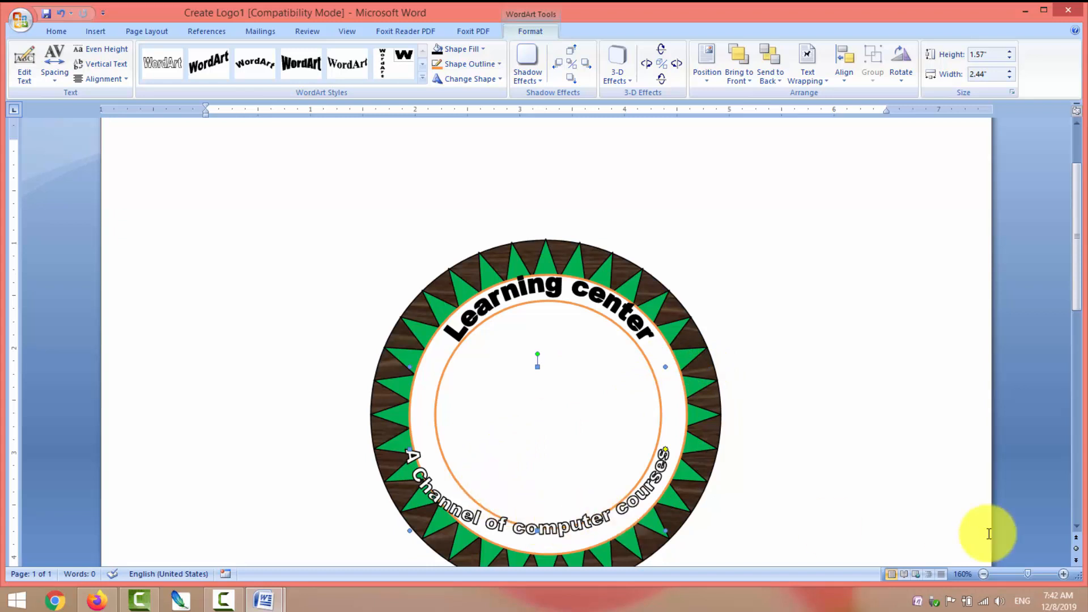
Step: Resize the lower curved WordArt to about 1.63" by 2.36" and extend its arch further up both sides
{"action": "left_click", "coordinate": [1077, 528]}
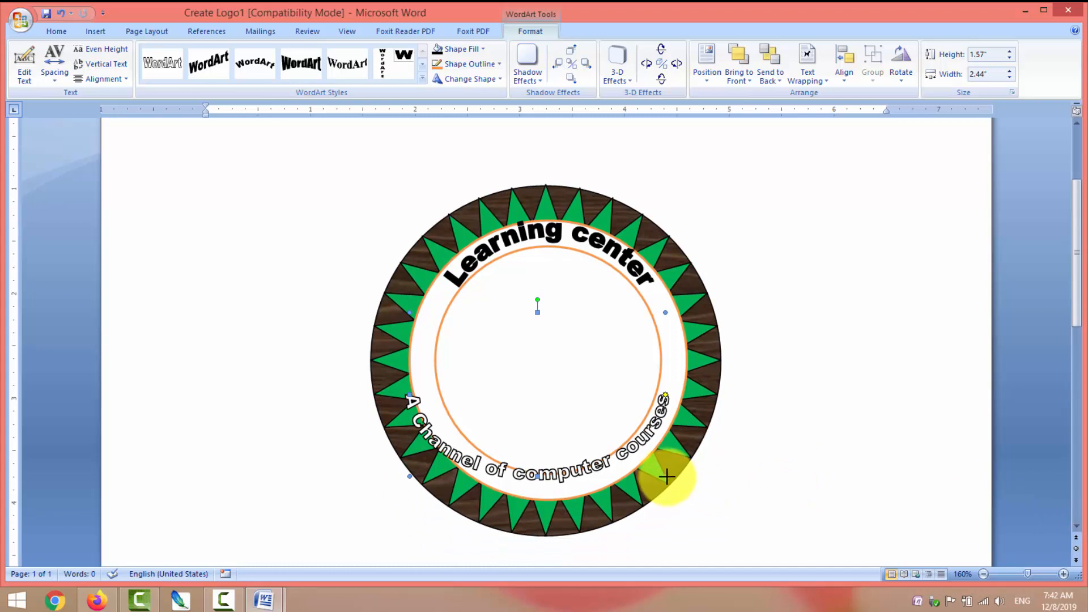
{"action": "left_click_drag", "start_coordinate": [667, 477], "coordinate": [672, 483]}
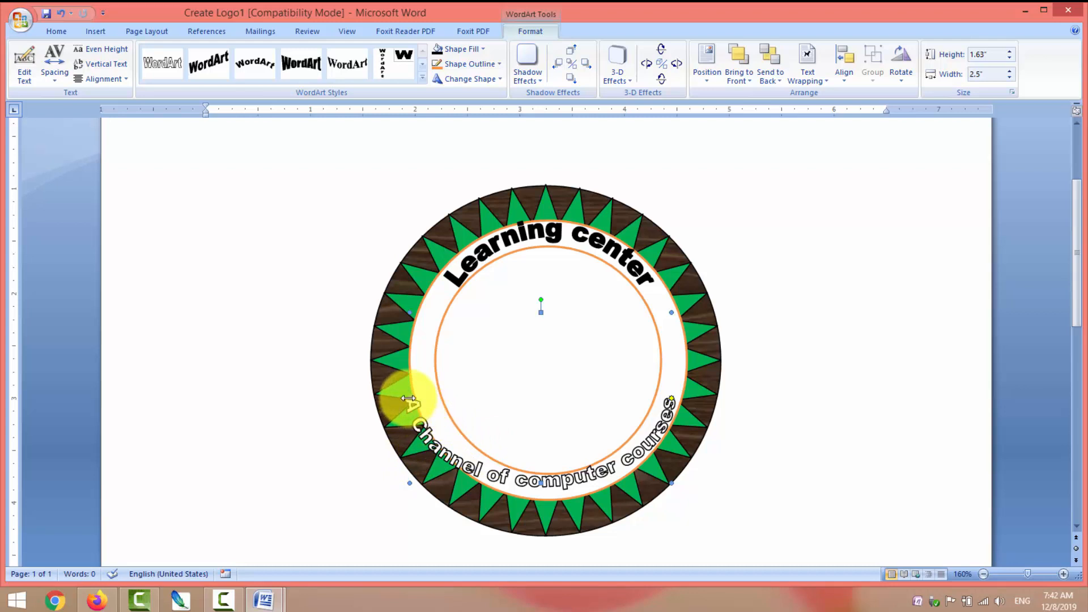
{"action": "left_click_drag", "start_coordinate": [410, 397], "coordinate": [423, 382]}
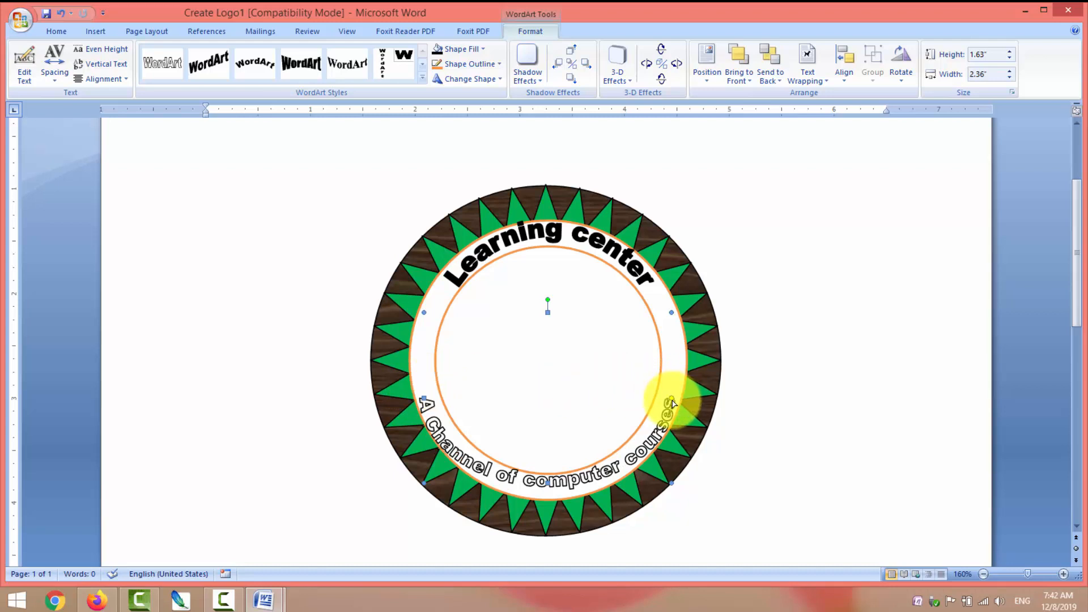
{"action": "left_click_drag", "start_coordinate": [671, 401], "coordinate": [669, 376]}
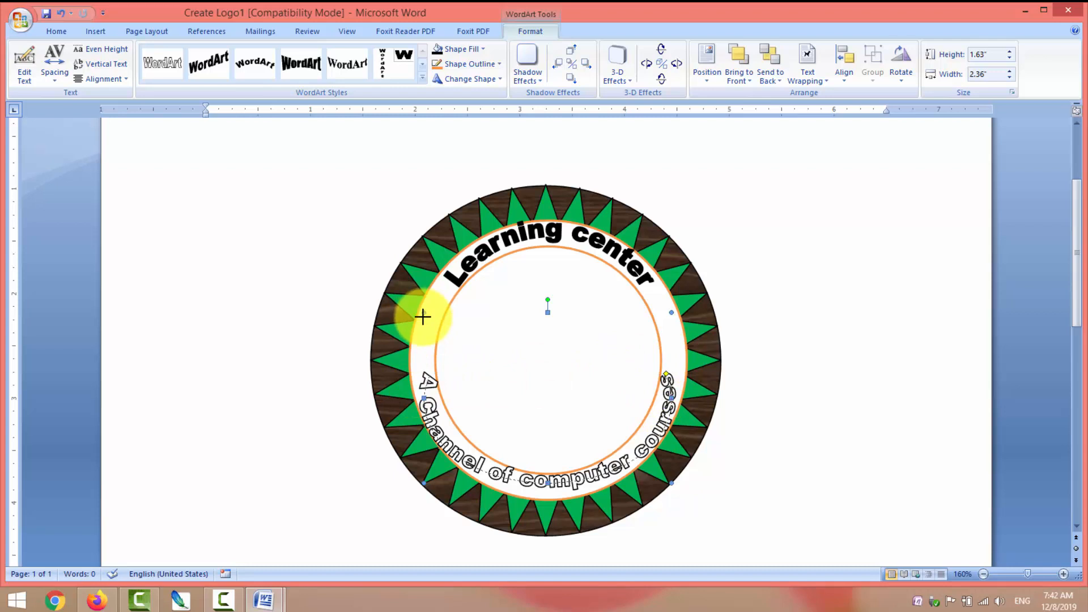
Step: Enlarge the lower curved WordArt to about 1.7" by 2.85" and shift it slightly up over the ring
{"action": "left_click_drag", "start_coordinate": [422, 318], "coordinate": [411, 323]}
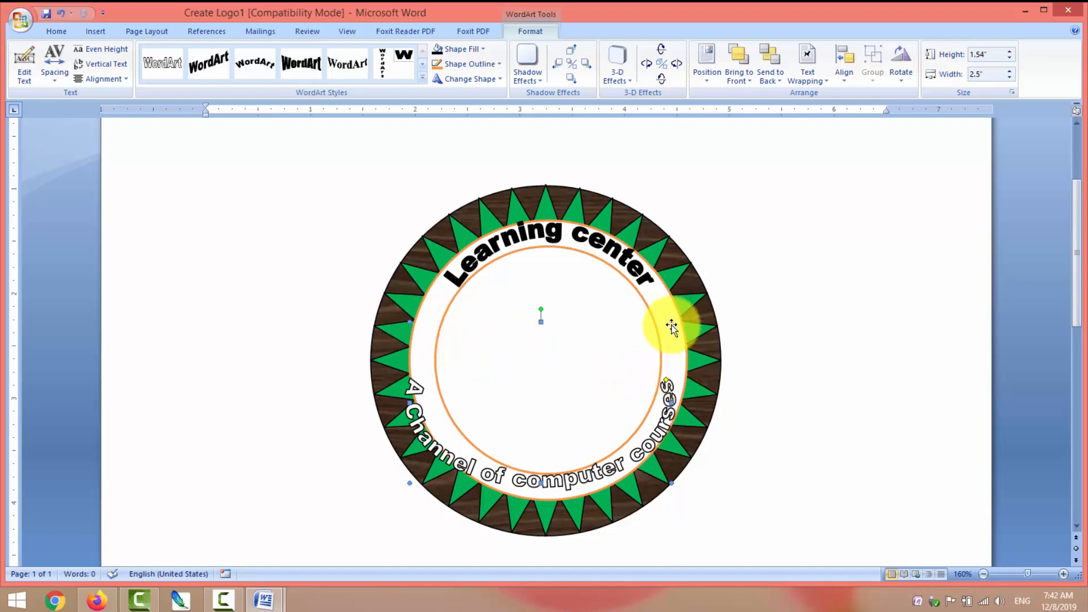
{"action": "left_click_drag", "start_coordinate": [671, 322], "coordinate": [692, 318]}
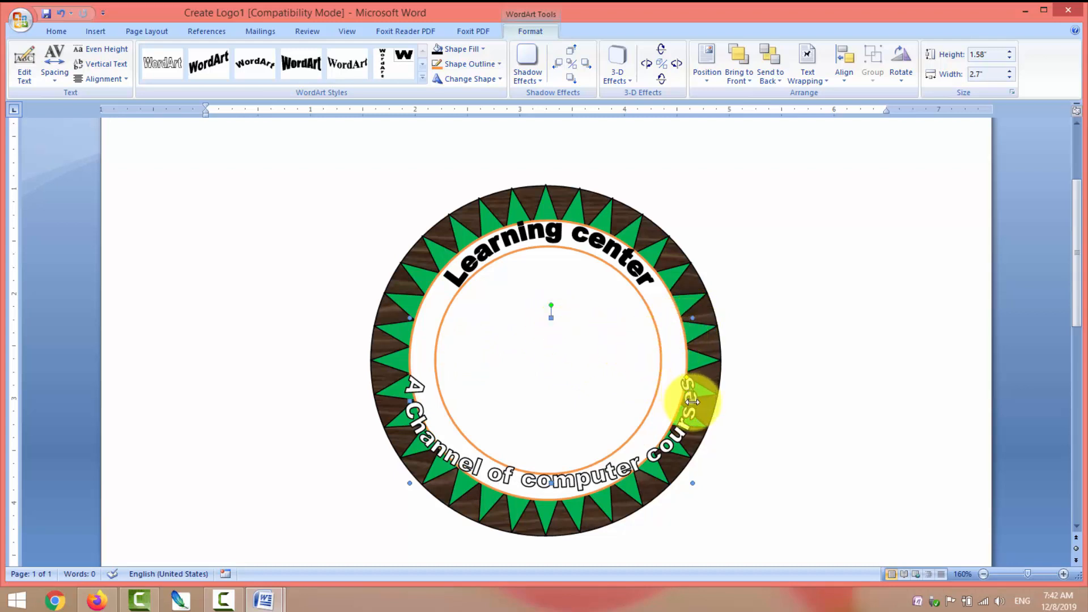
{"action": "left_click_drag", "start_coordinate": [692, 401], "coordinate": [708, 400]}
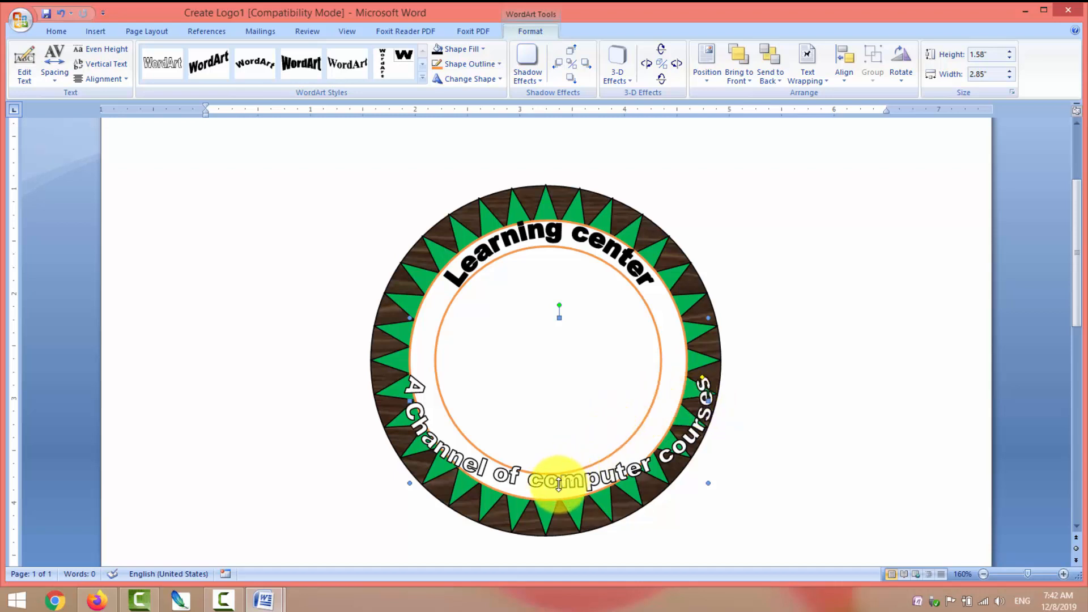
{"action": "left_click_drag", "start_coordinate": [559, 484], "coordinate": [557, 496]}
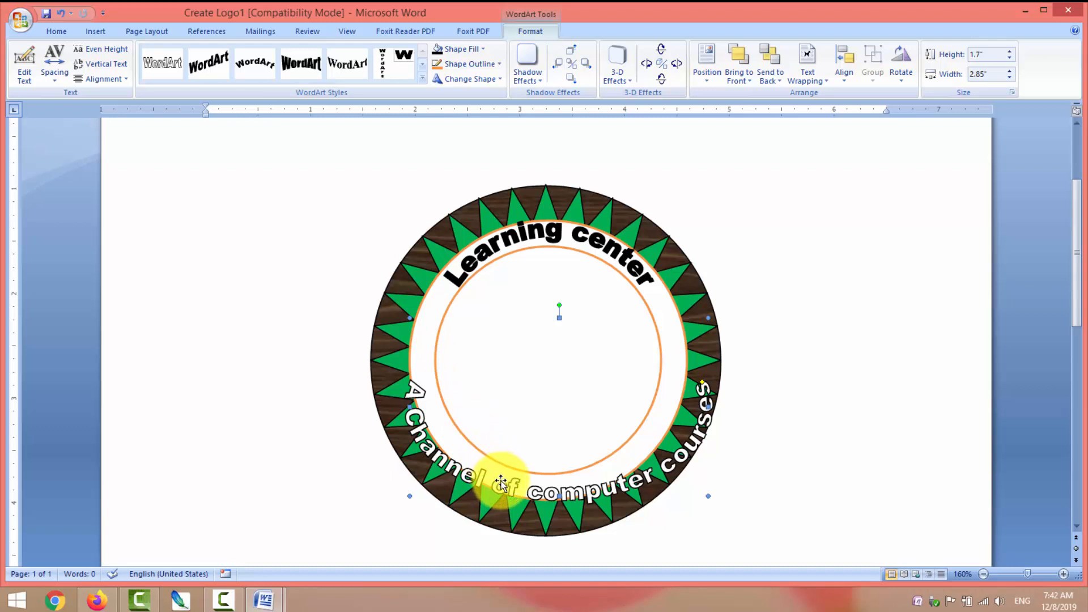
{"action": "left_click_drag", "start_coordinate": [501, 479], "coordinate": [497, 466]}
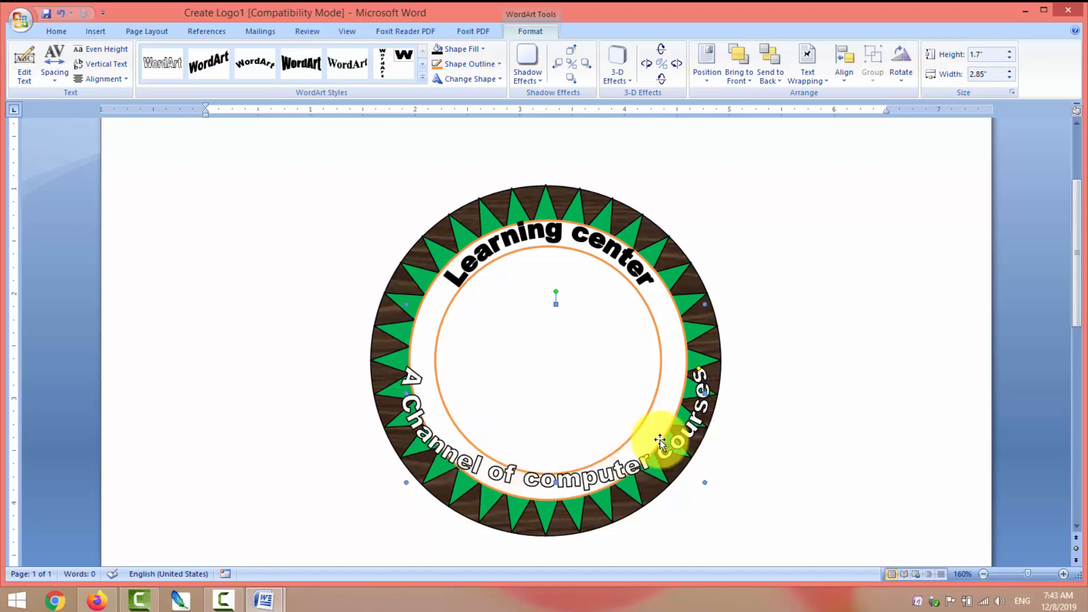
Step: Adjust the lower curved WordArt to about 1.78" by 2.57", bringing both ends in toward the white band
{"action": "left_click_drag", "start_coordinate": [704, 393], "coordinate": [683, 352]}
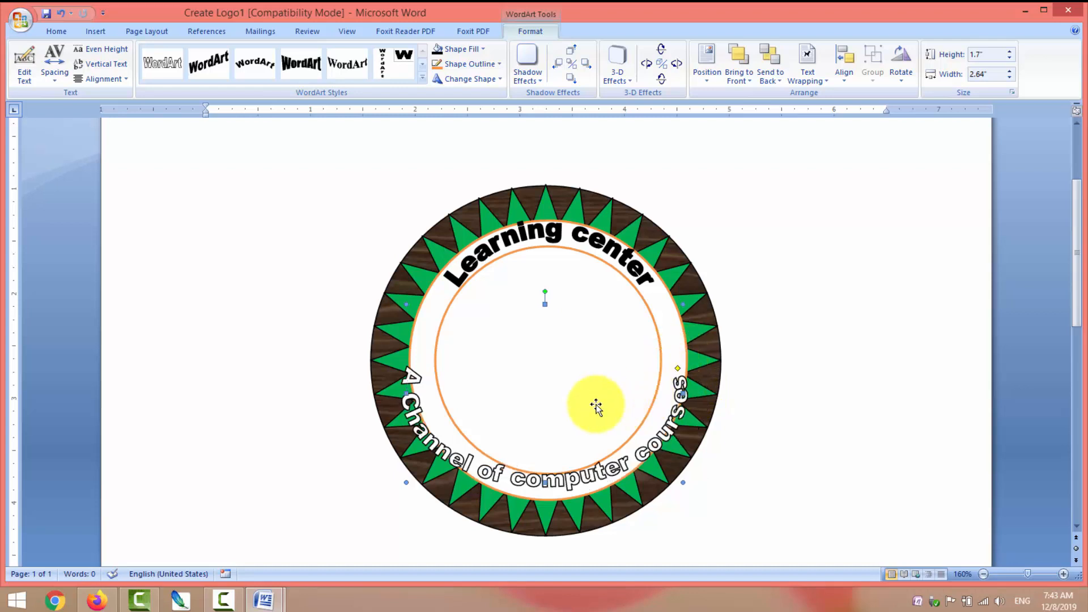
{"action": "left_click_drag", "start_coordinate": [407, 393], "coordinate": [414, 379]}
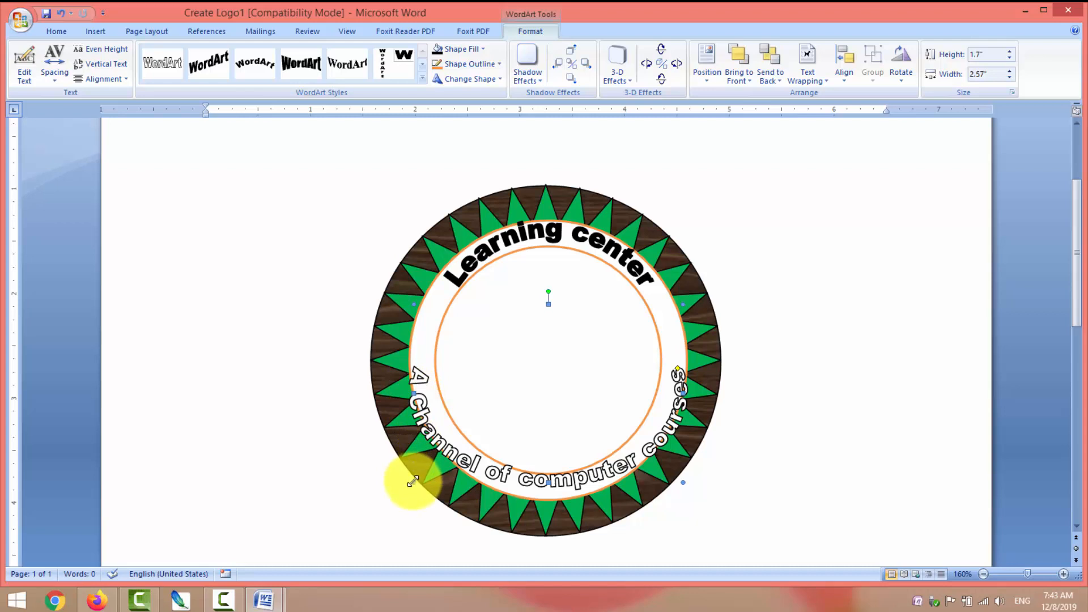
{"action": "left_click_drag", "start_coordinate": [415, 477], "coordinate": [417, 476]}
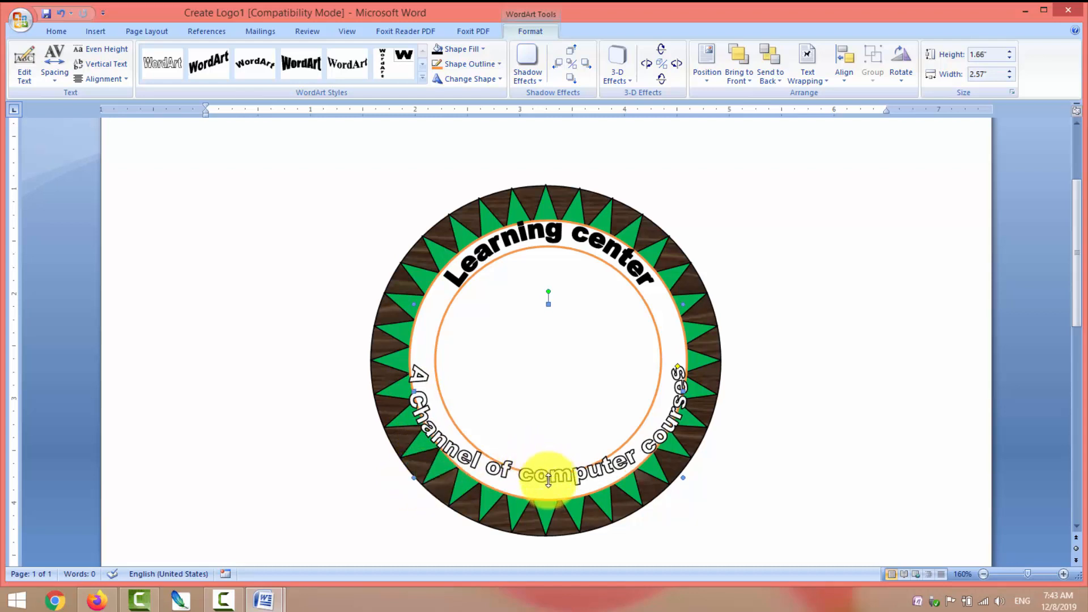
{"action": "left_click_drag", "start_coordinate": [548, 480], "coordinate": [545, 492]}
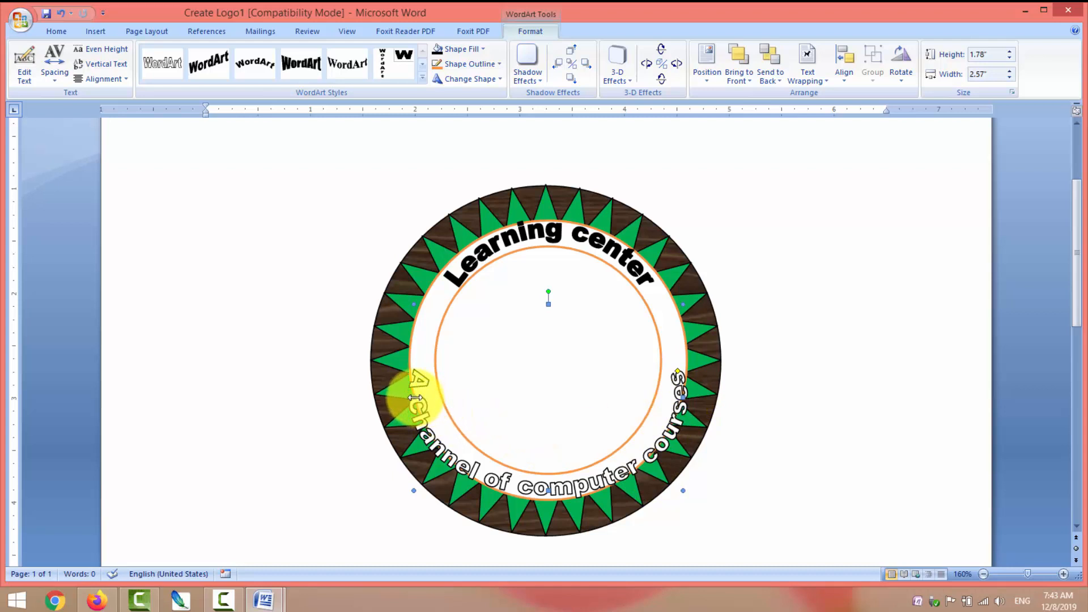
{"action": "left_click_drag", "start_coordinate": [416, 396], "coordinate": [415, 391]}
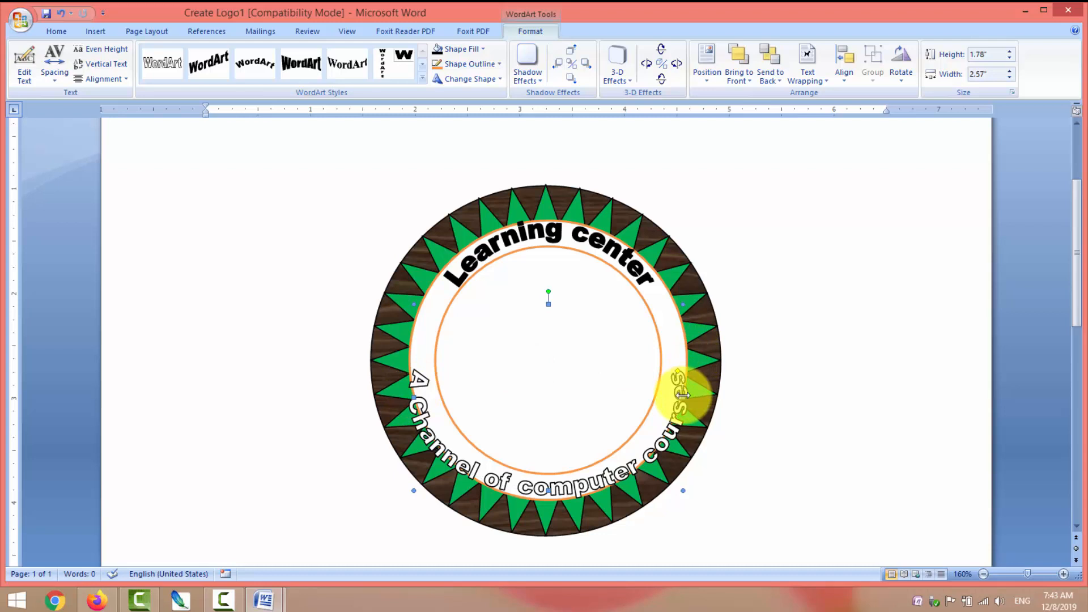
{"action": "left_click_drag", "start_coordinate": [682, 394], "coordinate": [678, 372]}
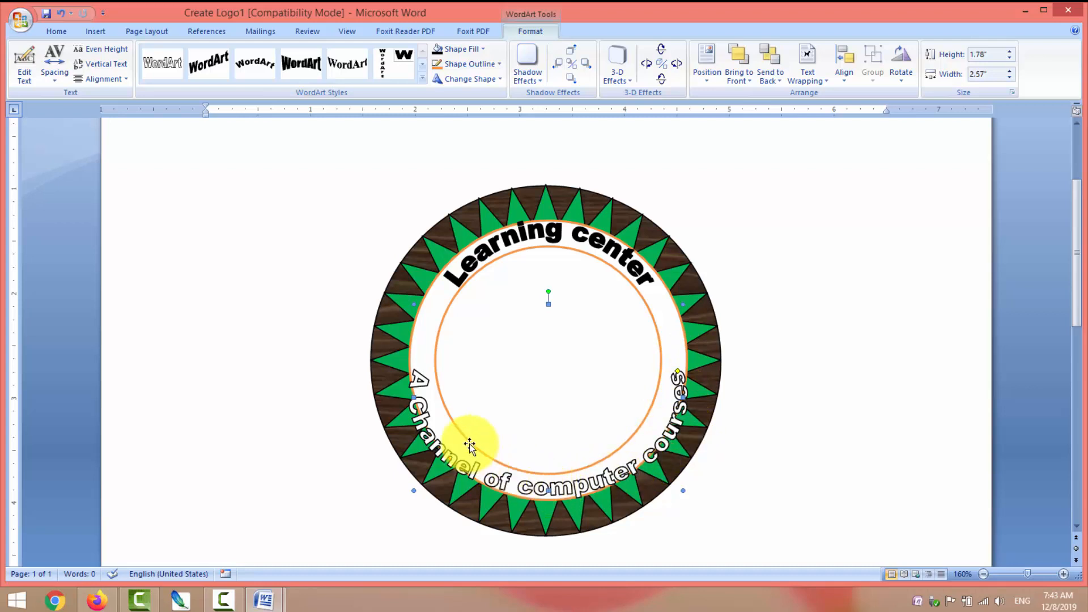
Step: Resize the lower curved WordArt to about 2.1" by 2.46" and center its letters within the white band
{"action": "left_click_drag", "start_coordinate": [684, 304], "coordinate": [679, 278]}
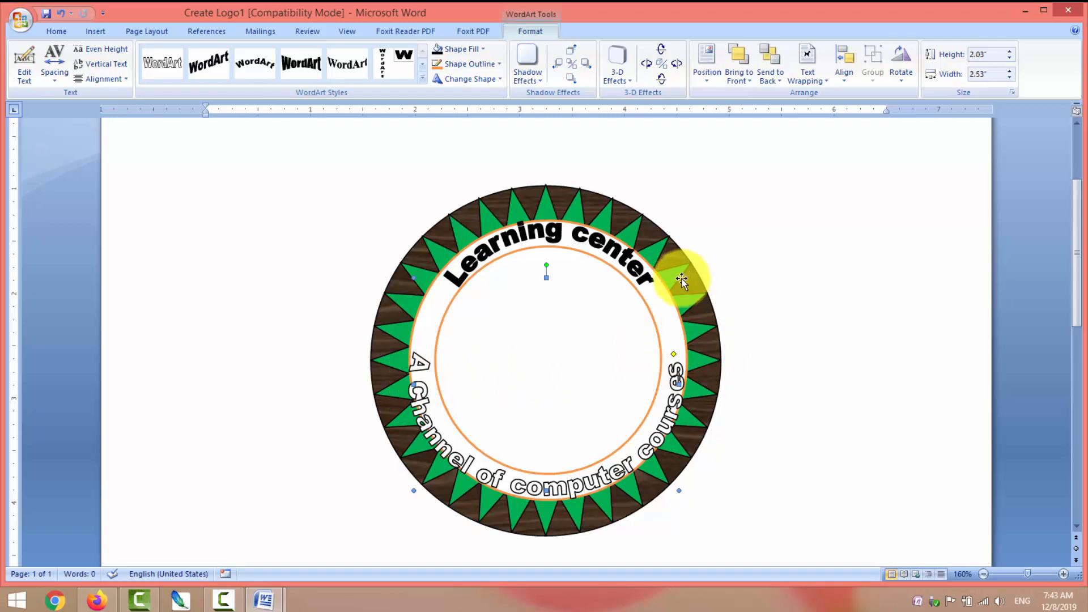
{"action": "left_click_drag", "start_coordinate": [680, 278], "coordinate": [680, 271]}
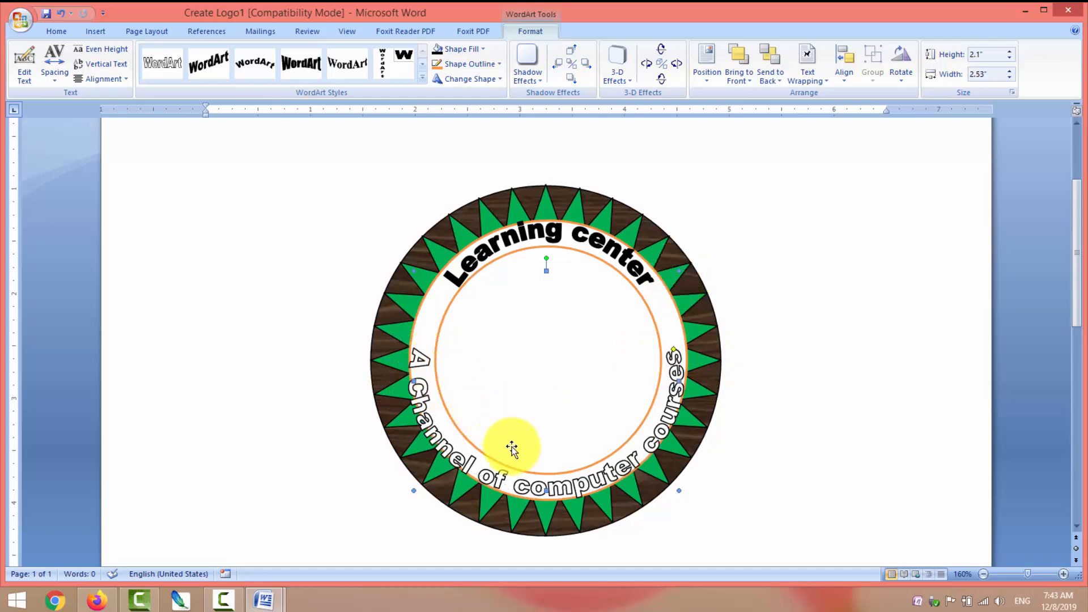
{"action": "left_click_drag", "start_coordinate": [519, 477], "coordinate": [520, 474]}
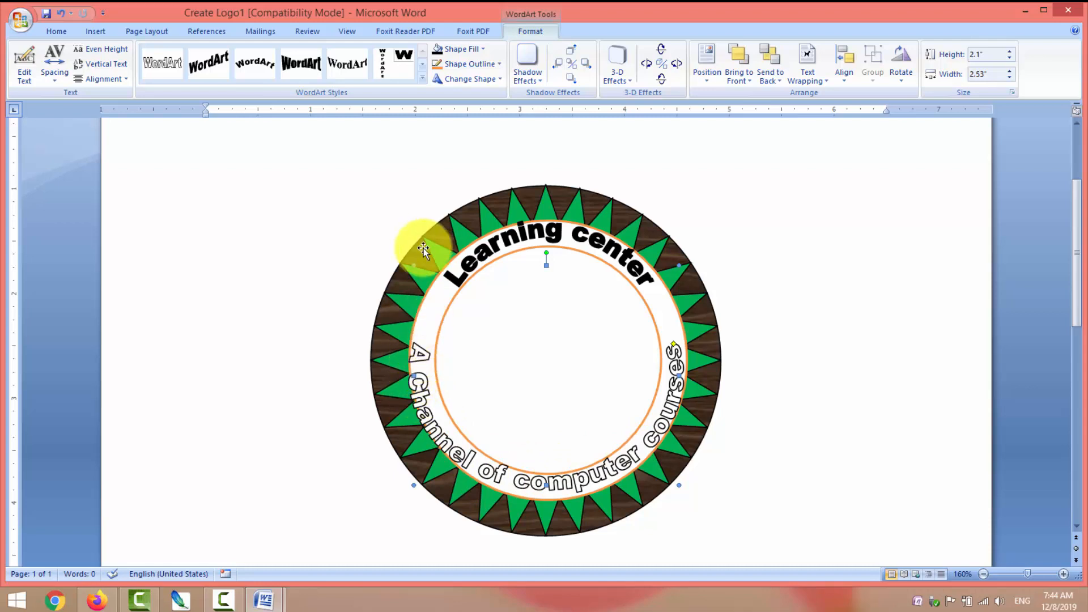
{"action": "left_click_drag", "start_coordinate": [417, 267], "coordinate": [423, 267]}
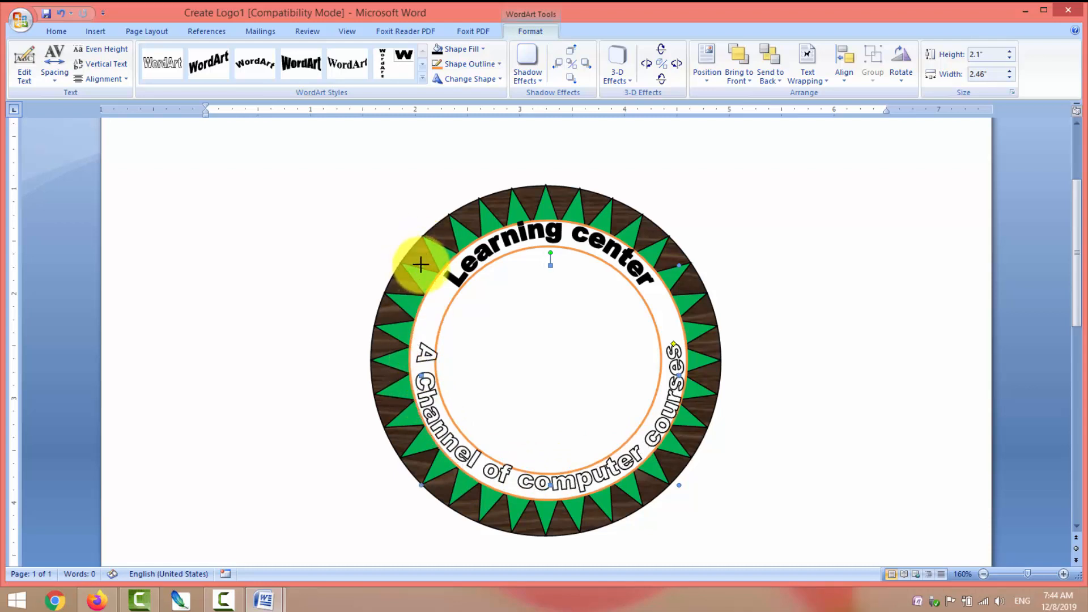
{"action": "left_click_drag", "start_coordinate": [428, 372], "coordinate": [423, 373]}
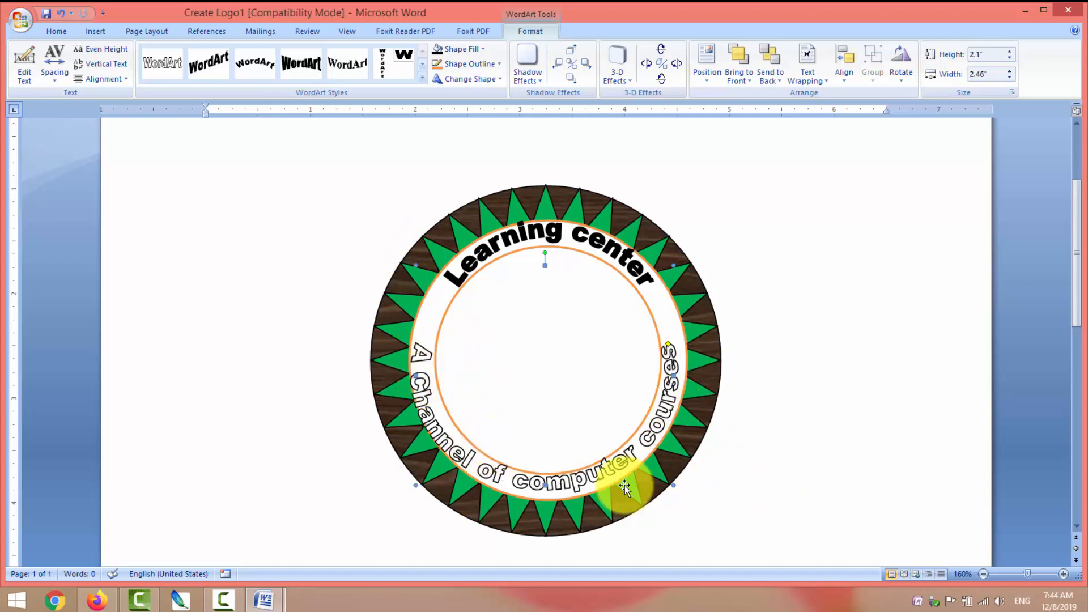
Step: Fill the "A Channel of computer courses" WordArt with solid black and deselect it
{"action": "left_click", "coordinate": [499, 79]}
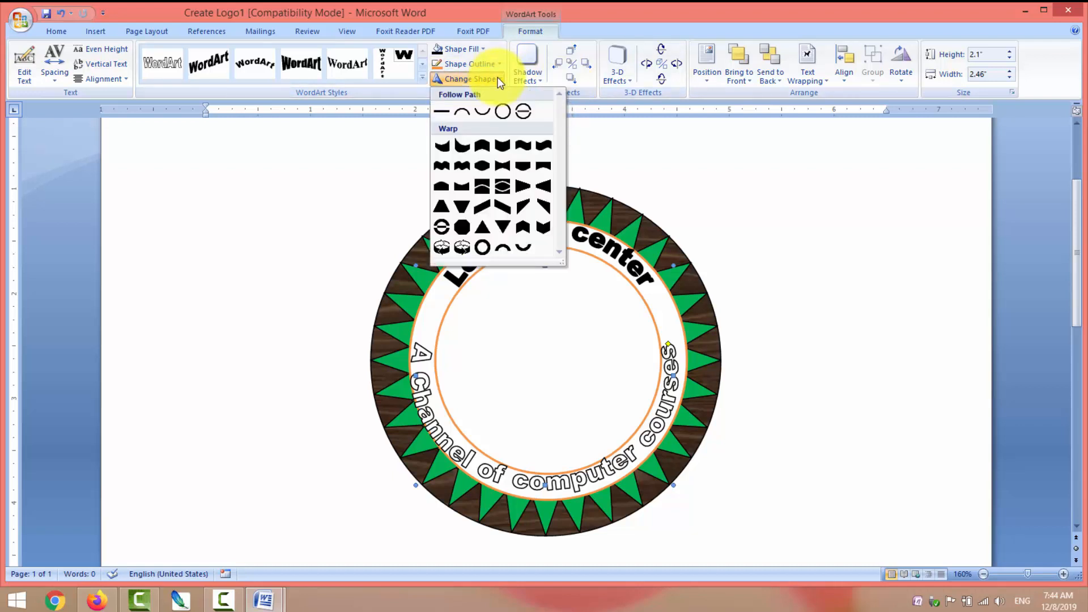
{"action": "left_click", "coordinate": [484, 49]}
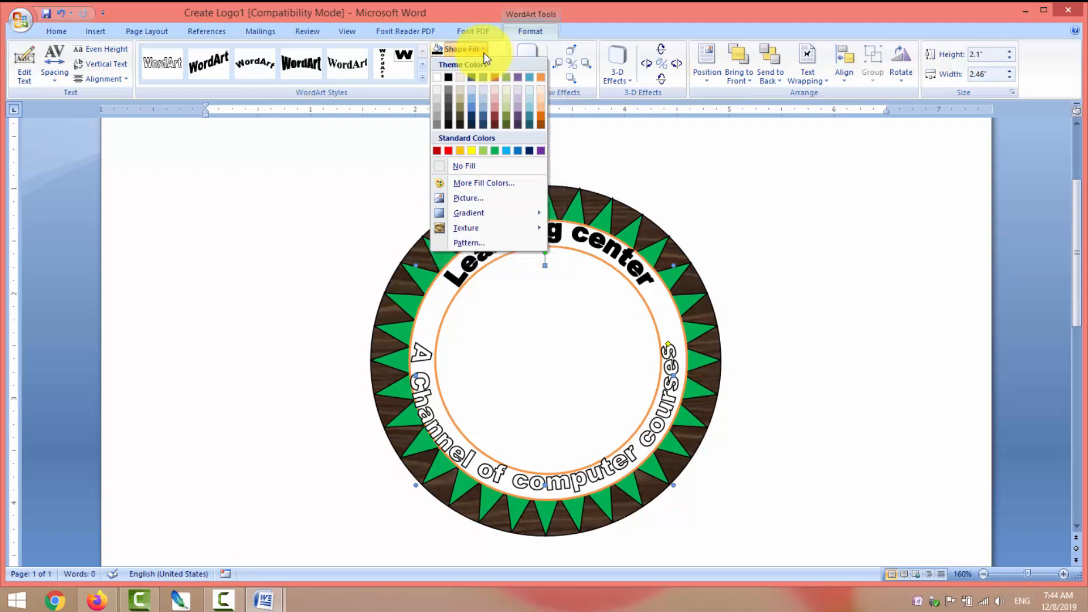
{"action": "left_click", "coordinate": [451, 81]}
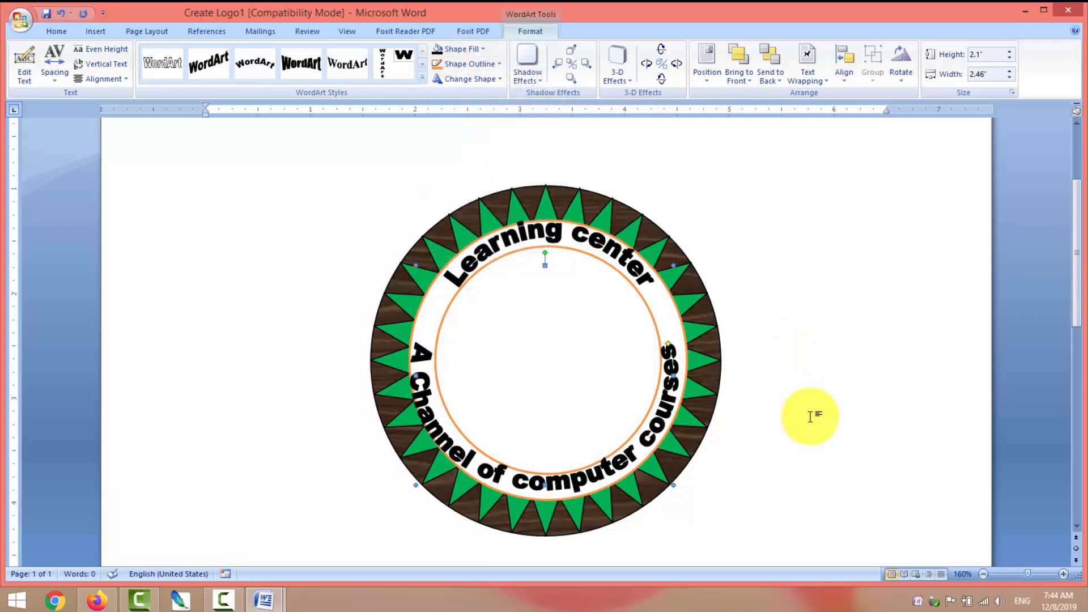
{"action": "left_click", "coordinate": [811, 417]}
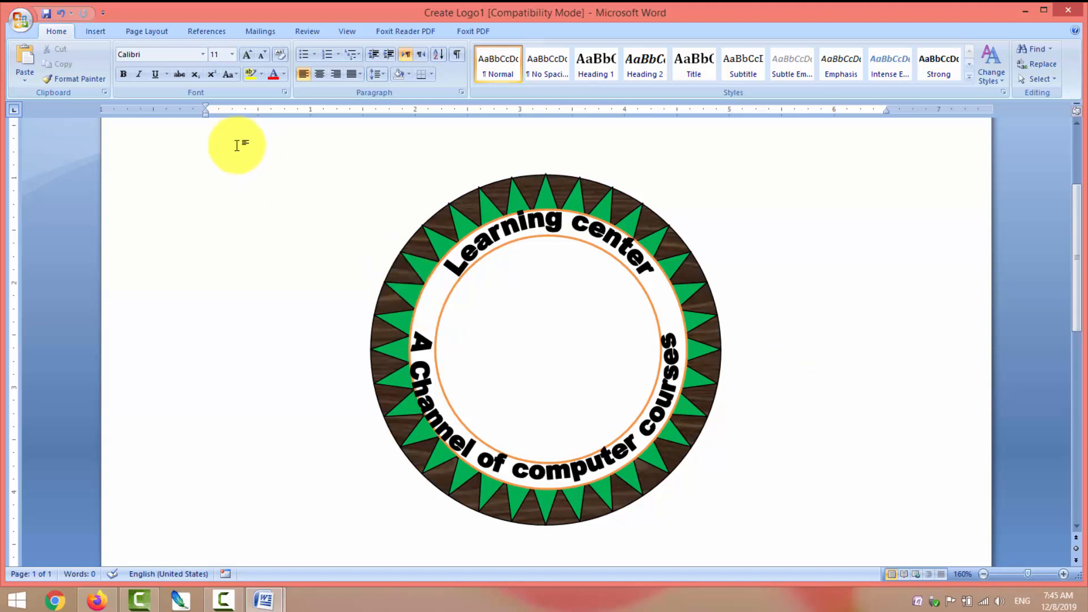
Step: Draw a five-point star about 0.19" by 0.2" in the white band between the "L" of "Learning" and the "A" of the lower text
{"action": "left_click", "coordinate": [96, 33]}
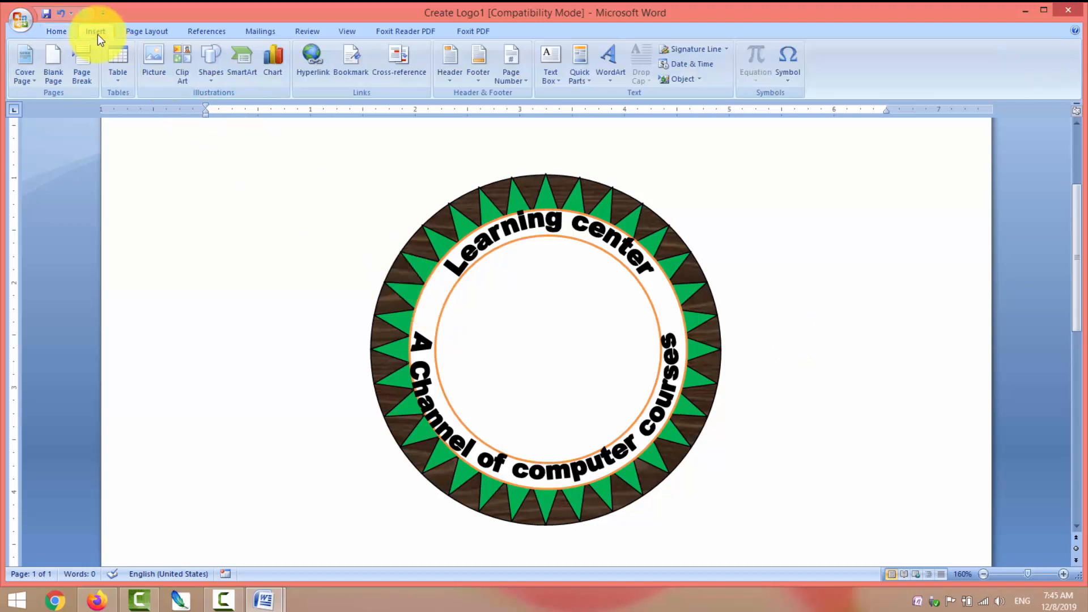
{"action": "left_click", "coordinate": [213, 83]}
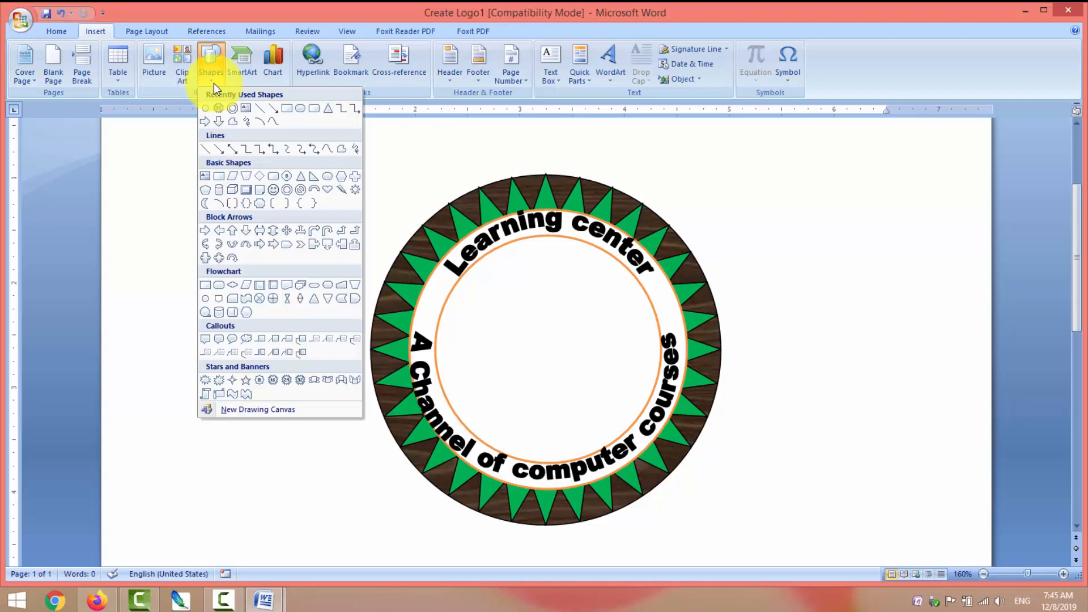
{"action": "left_click", "coordinate": [247, 383]}
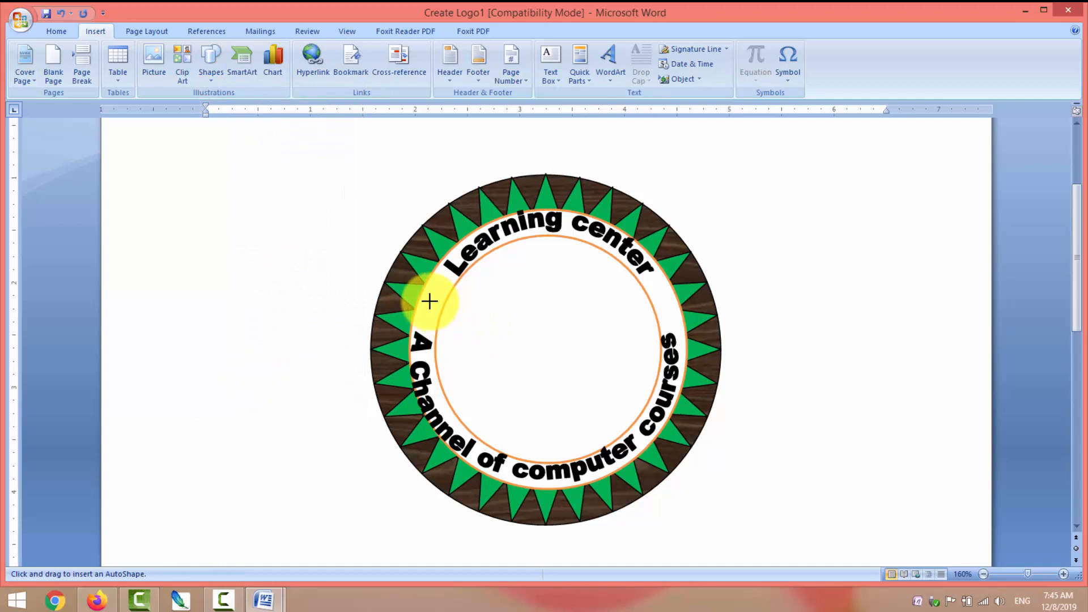
{"action": "mouse_move", "coordinate": [429, 301]}
{"action": "left_mouse_down"}
{"action": "mouse_move", "coordinate": [451, 334]}
{"action": "mouse_move", "coordinate": [441, 300]}
{"action": "left_mouse_up"}
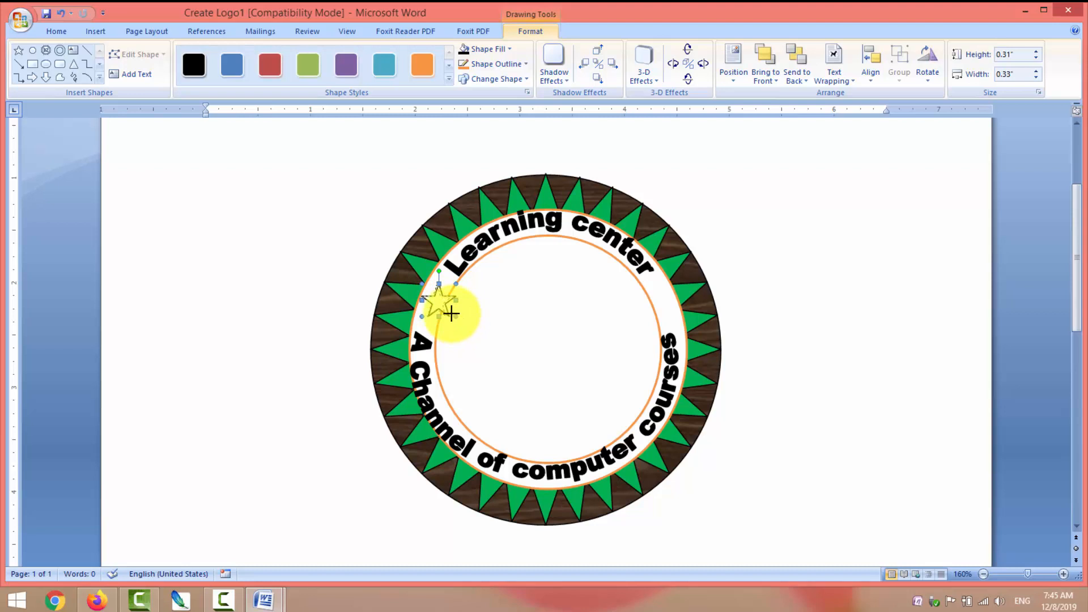
{"action": "left_click_drag", "start_coordinate": [449, 311], "coordinate": [449, 309]}
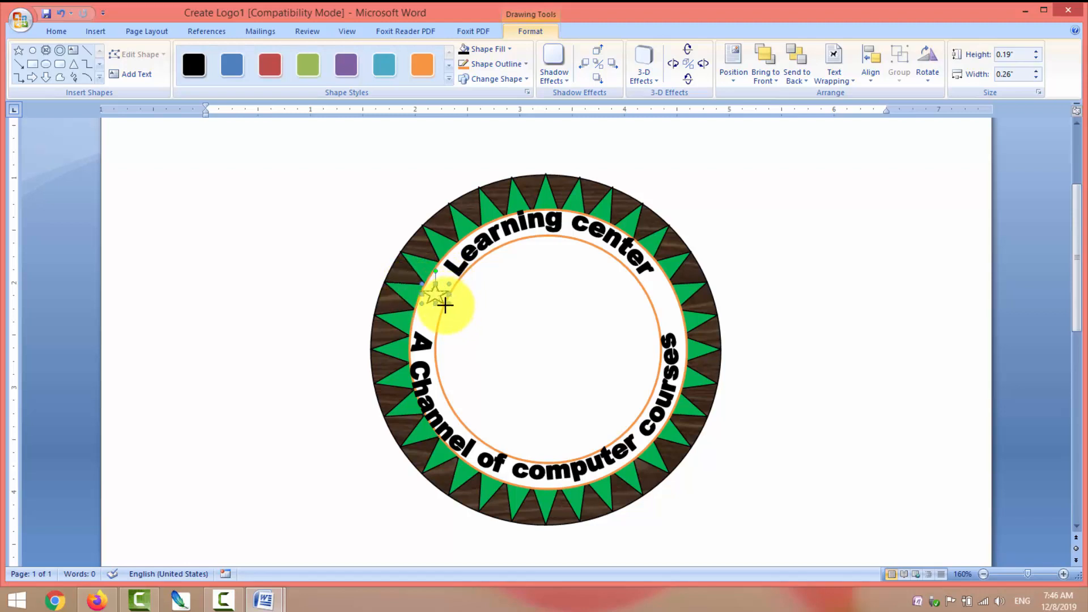
{"action": "left_click_drag", "start_coordinate": [443, 305], "coordinate": [440, 294]}
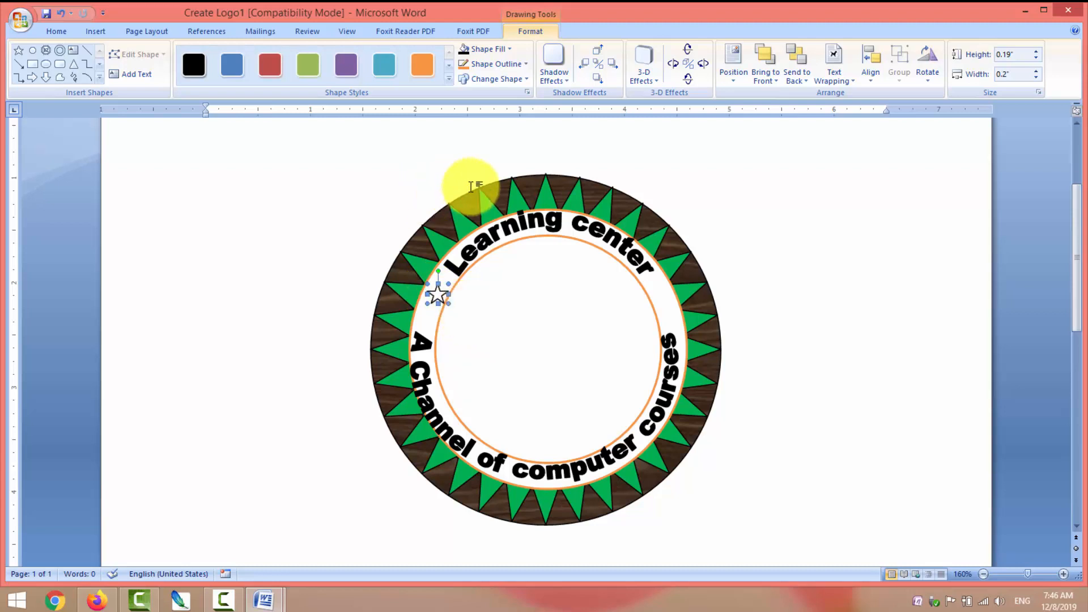
{"action": "left_click", "coordinate": [438, 293]}
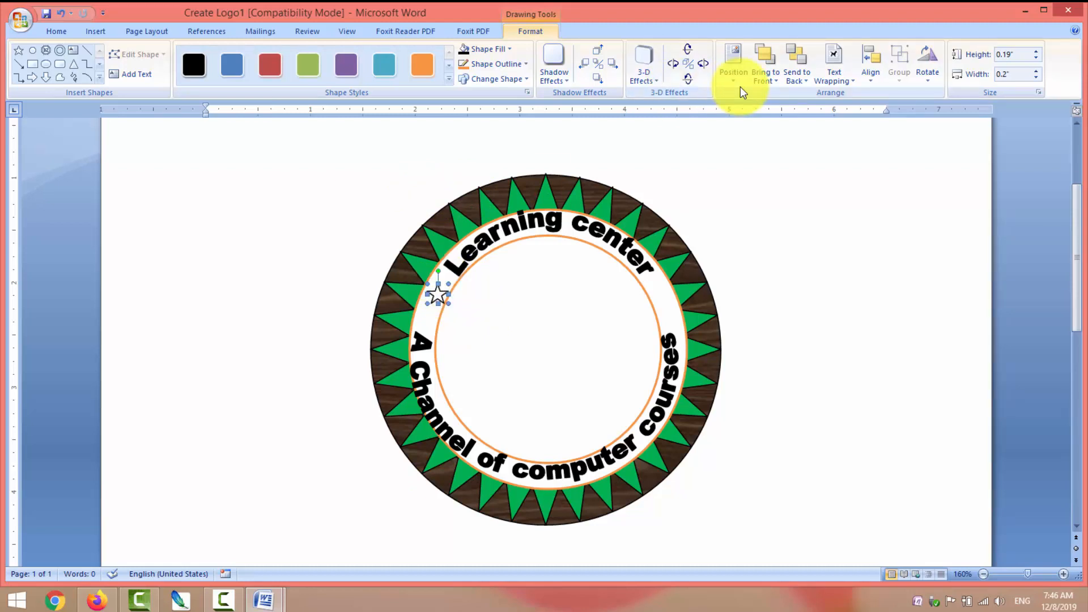
Step: Fill the star beside the "L" of "Learning" with solid black and deselect it
{"action": "left_click", "coordinate": [509, 48]}
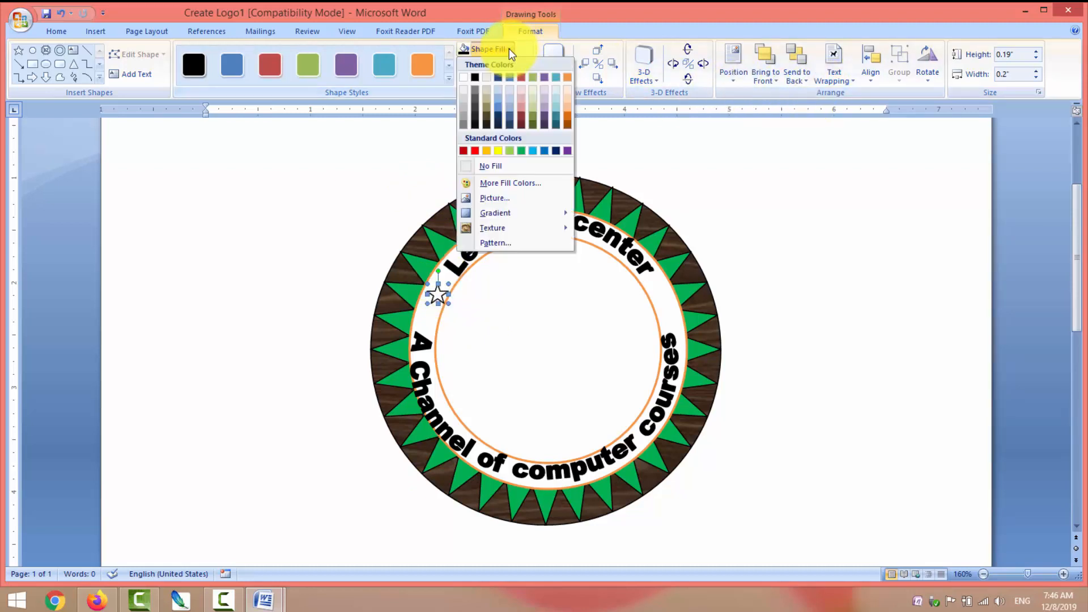
{"action": "left_click", "coordinate": [475, 76]}
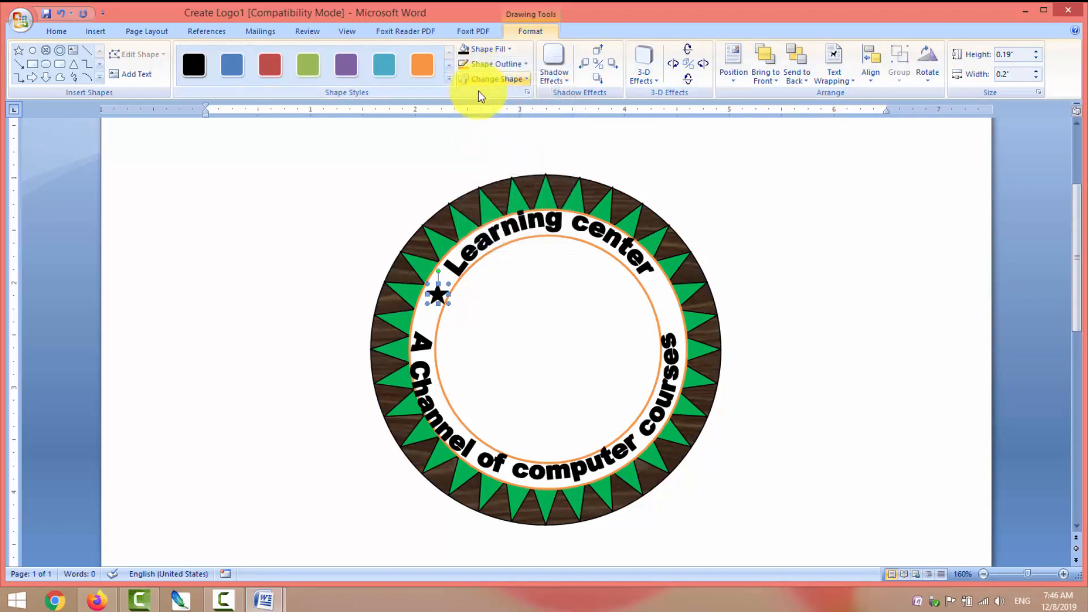
{"action": "left_click", "coordinate": [502, 291]}
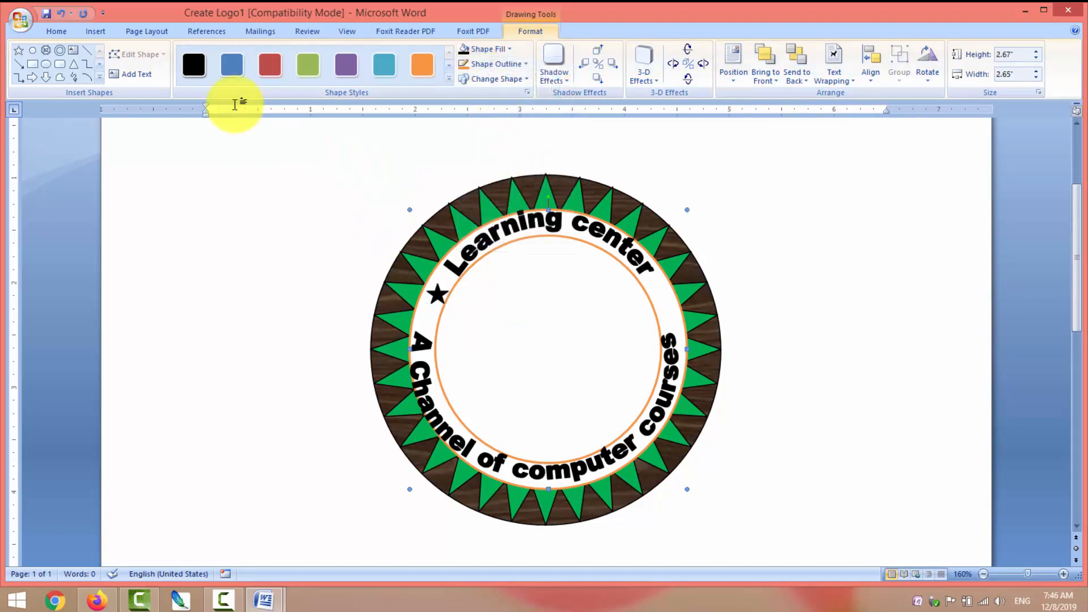
Step: Draw a second five-point star about 0.2" by 0.2" in the white band between "center" and the end of "courses"
{"action": "left_click", "coordinate": [101, 33]}
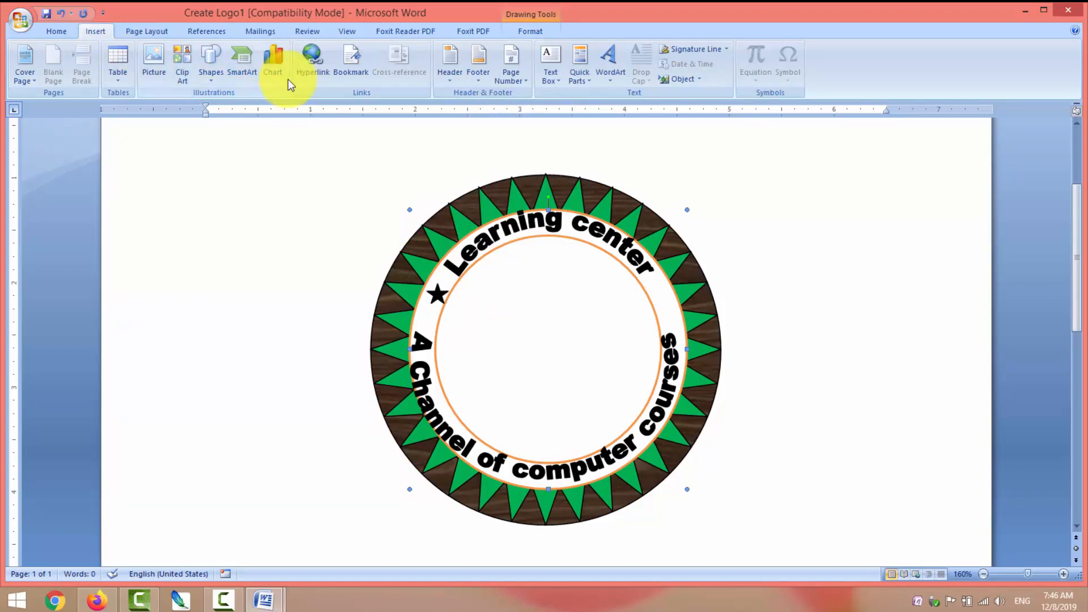
{"action": "left_click", "coordinate": [211, 85]}
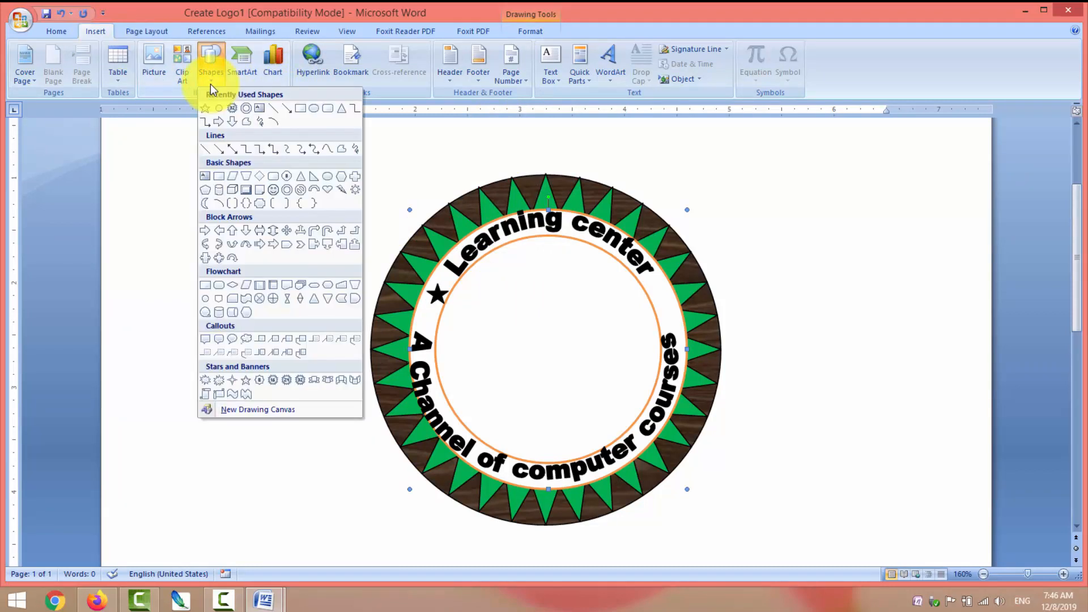
{"action": "left_click", "coordinate": [247, 380]}
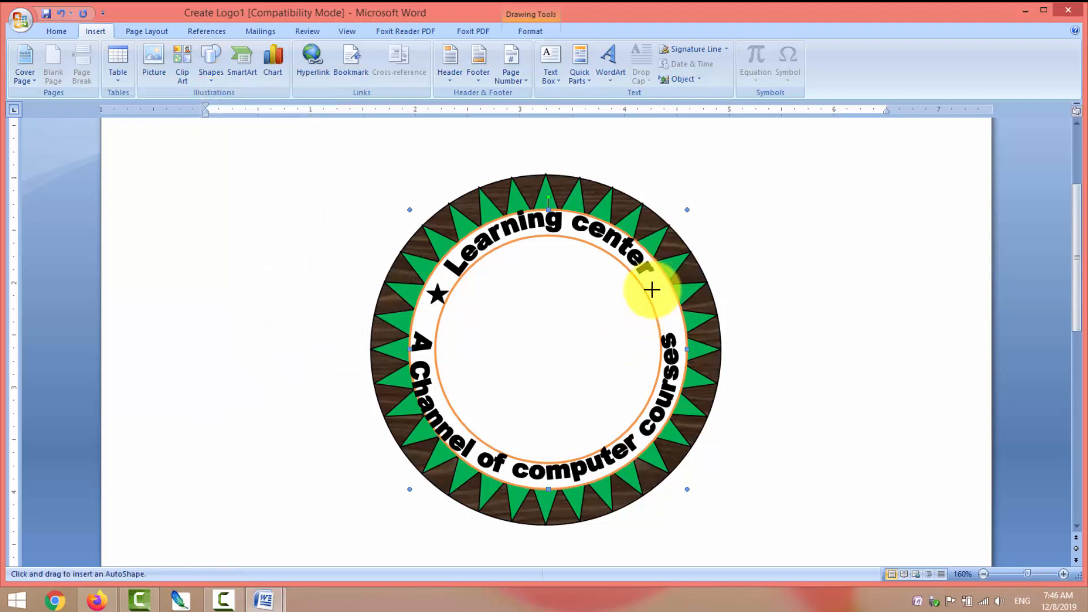
{"action": "left_click_drag", "start_coordinate": [652, 290], "coordinate": [670, 312]}
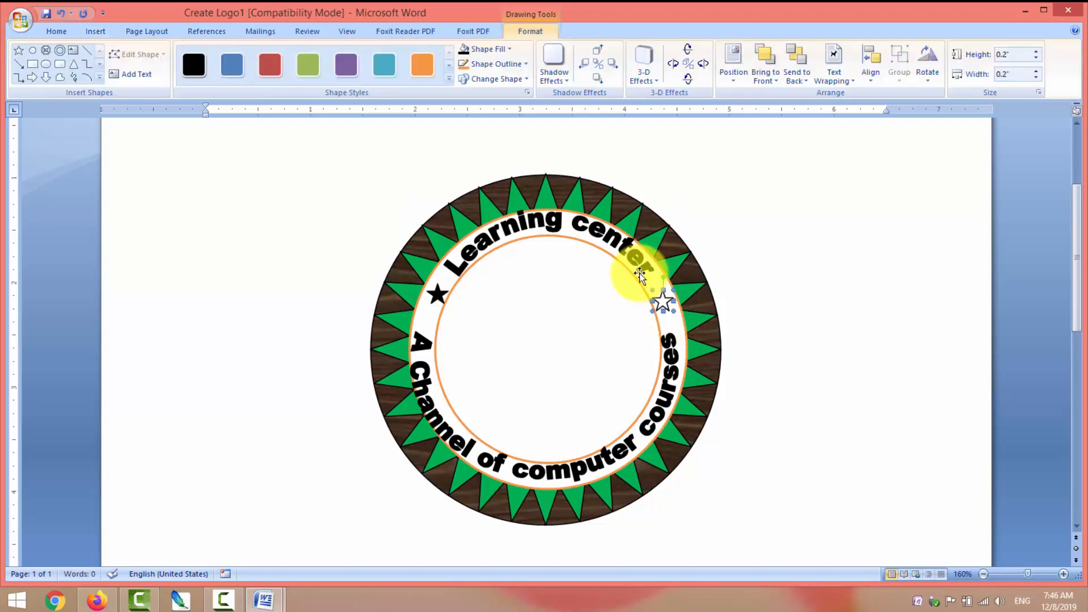
Step: Fill the star between "center" and "courses" with solid black and deselect all shapes
{"action": "left_click", "coordinate": [509, 50]}
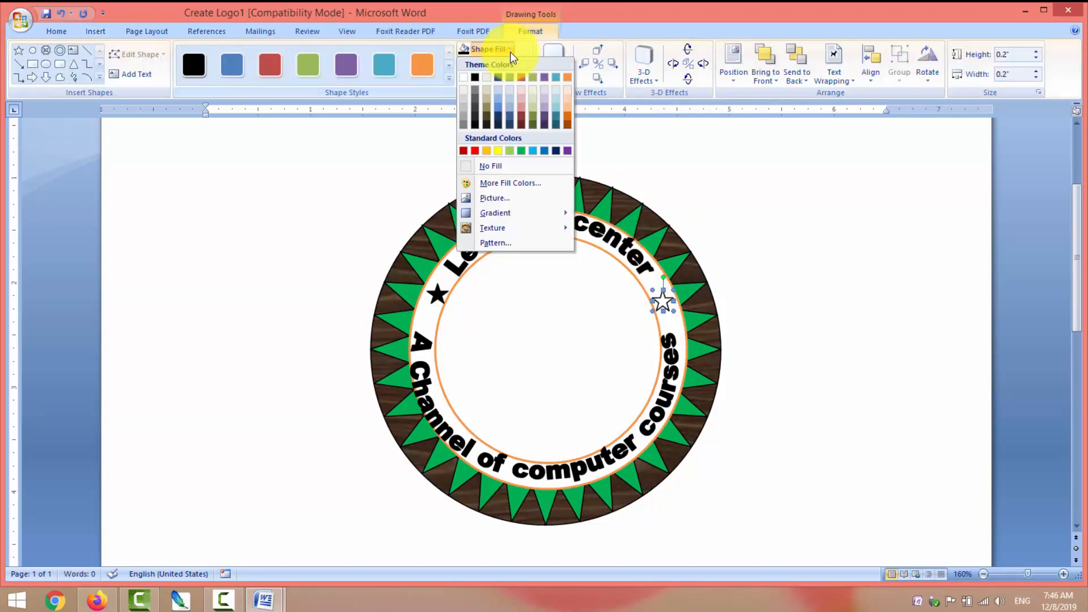
{"action": "left_click", "coordinate": [476, 77]}
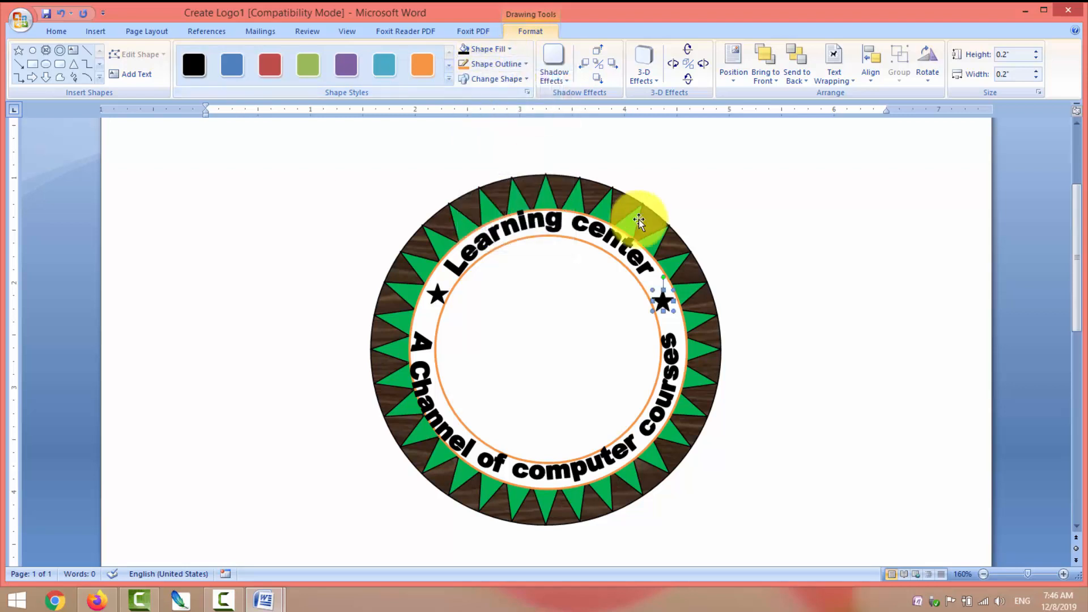
{"action": "left_click", "coordinate": [607, 335]}
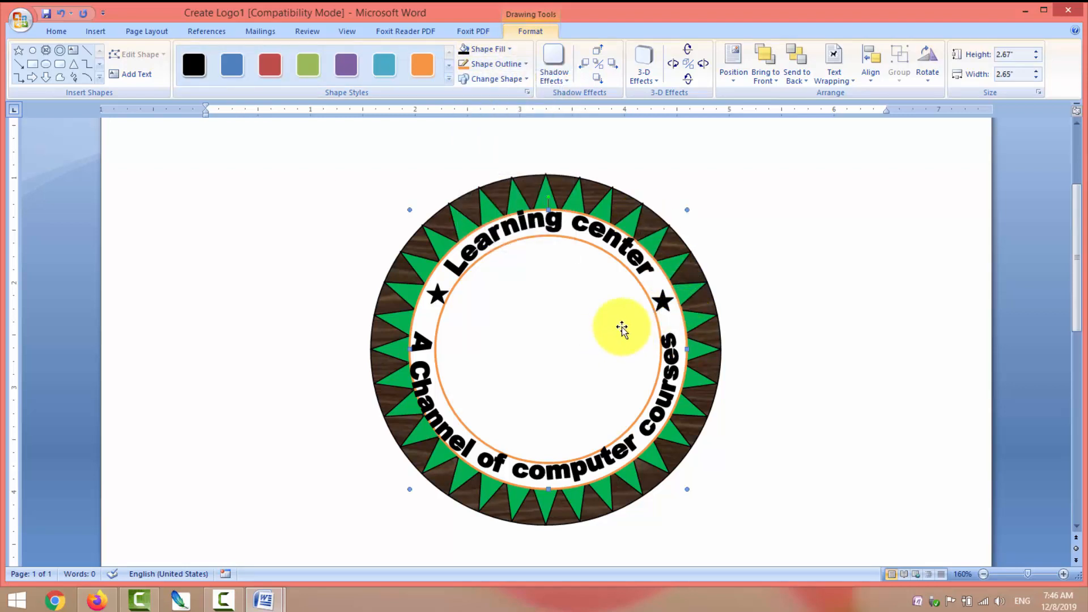
{"action": "left_click", "coordinate": [659, 299]}
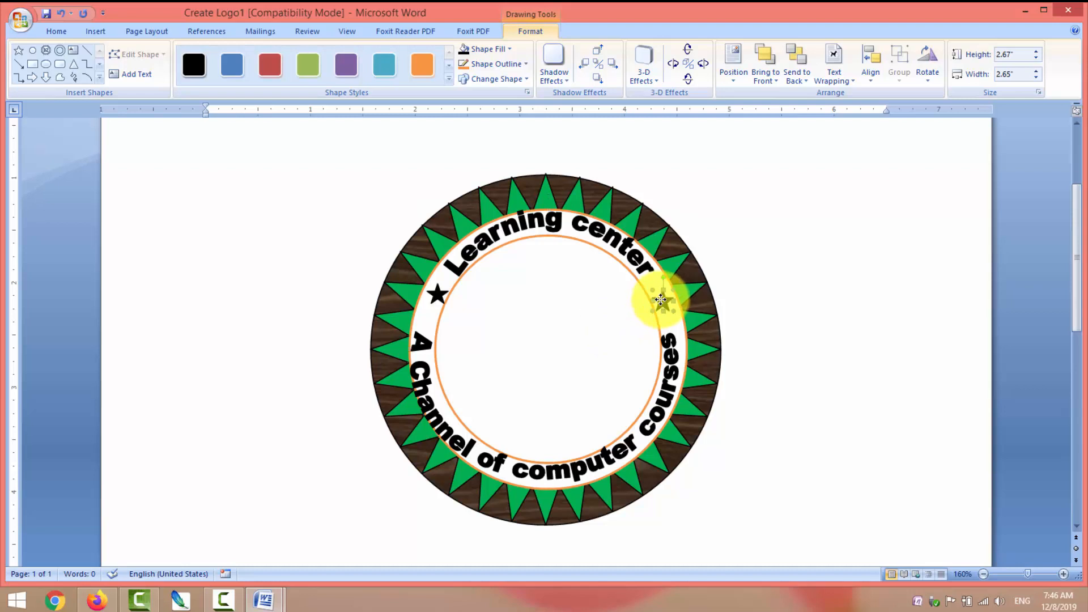
{"action": "left_click", "coordinate": [592, 306]}
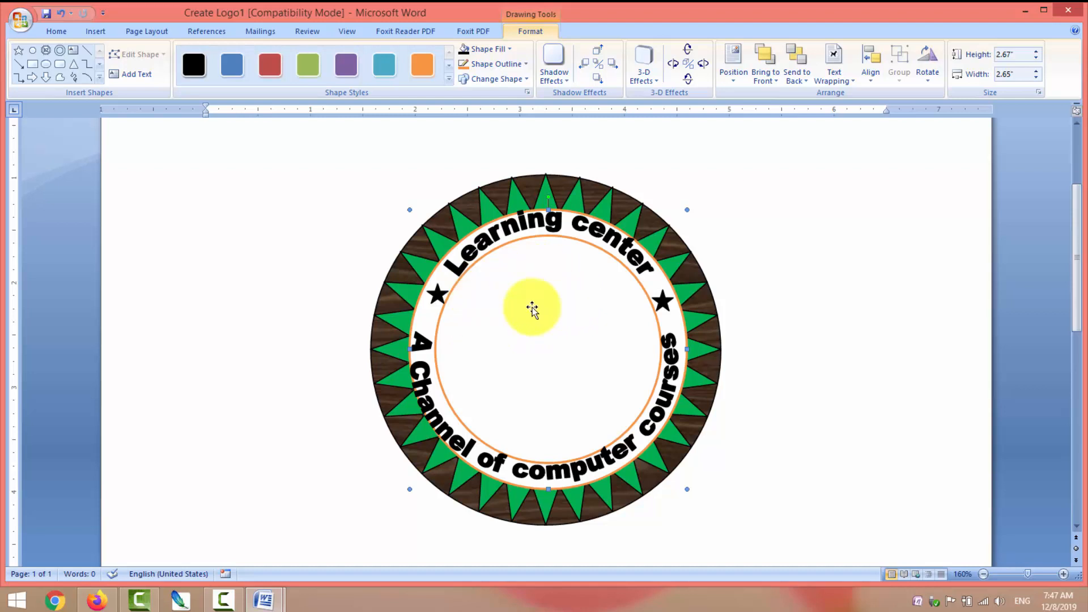
{"action": "left_click", "coordinate": [333, 297]}
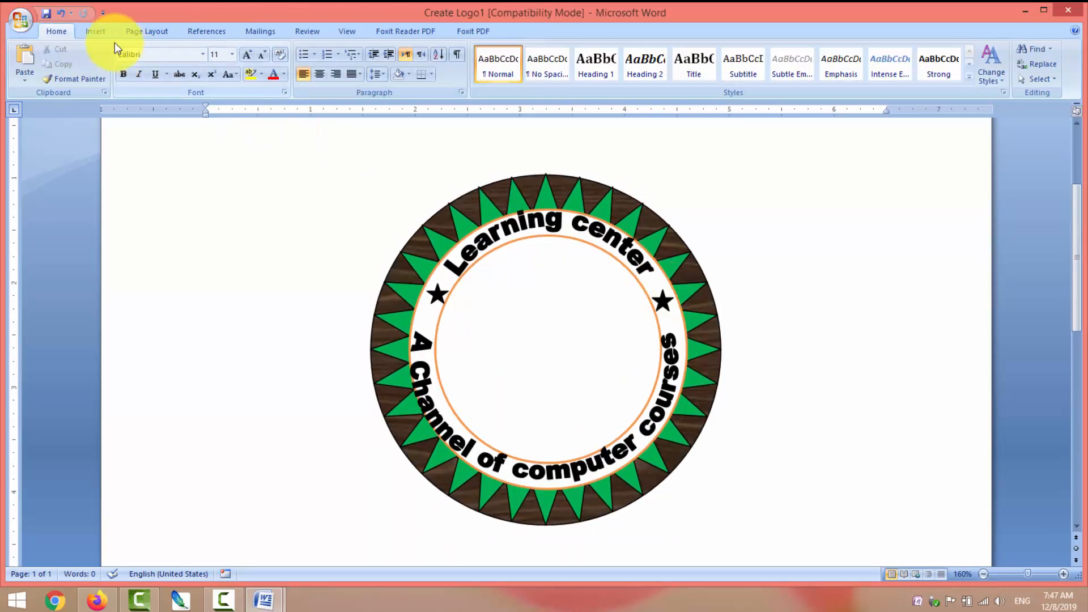
Step: Insert the "sung png" picture from the Desktop folder and set its text wrapping to In Front of Text
{"action": "left_click", "coordinate": [96, 31]}
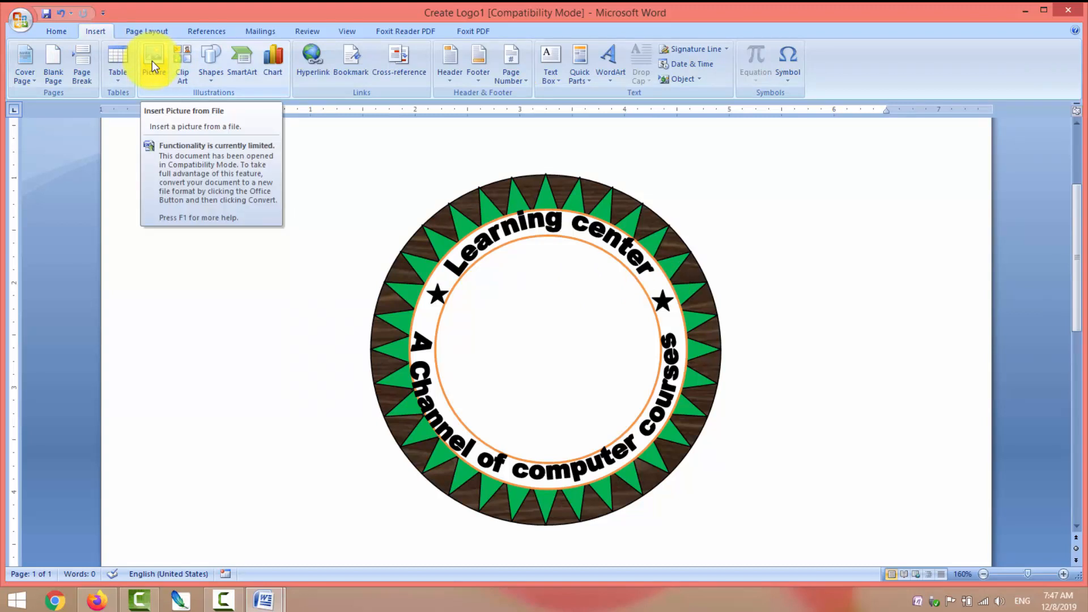
{"action": "left_click", "coordinate": [152, 62]}
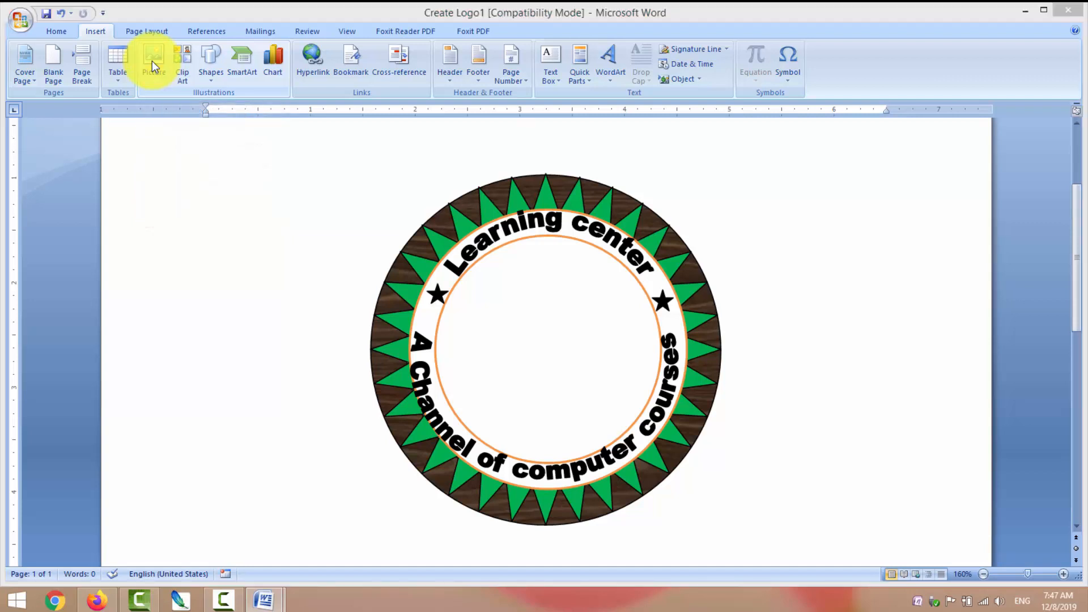
{"action": "left_click", "coordinate": [67, 107]}
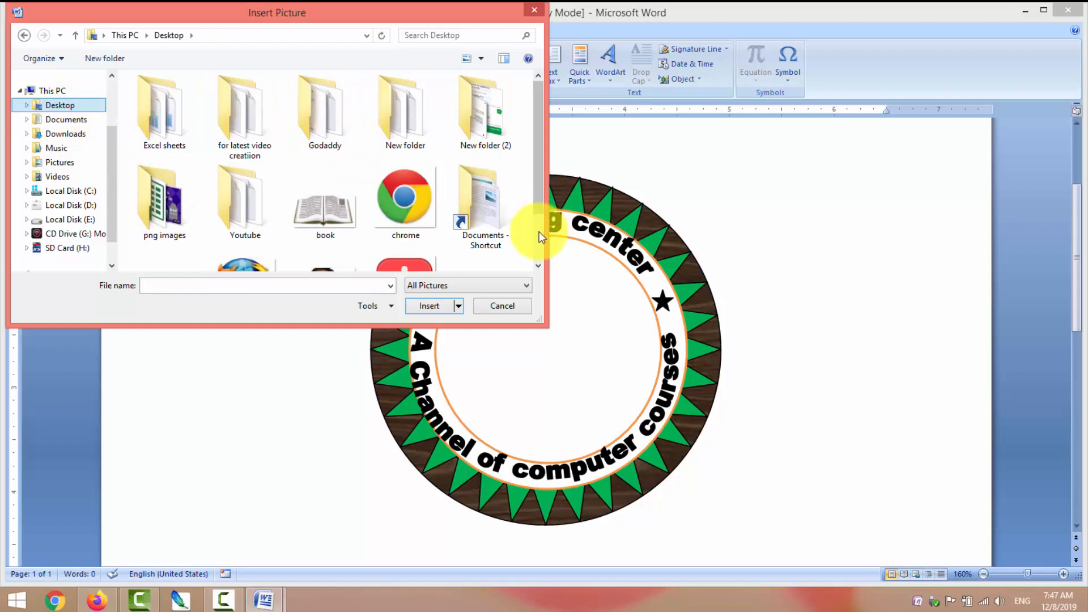
{"action": "scroll", "coordinate": [539, 232], "scroll_direction": "down", "scroll_amount": 1}
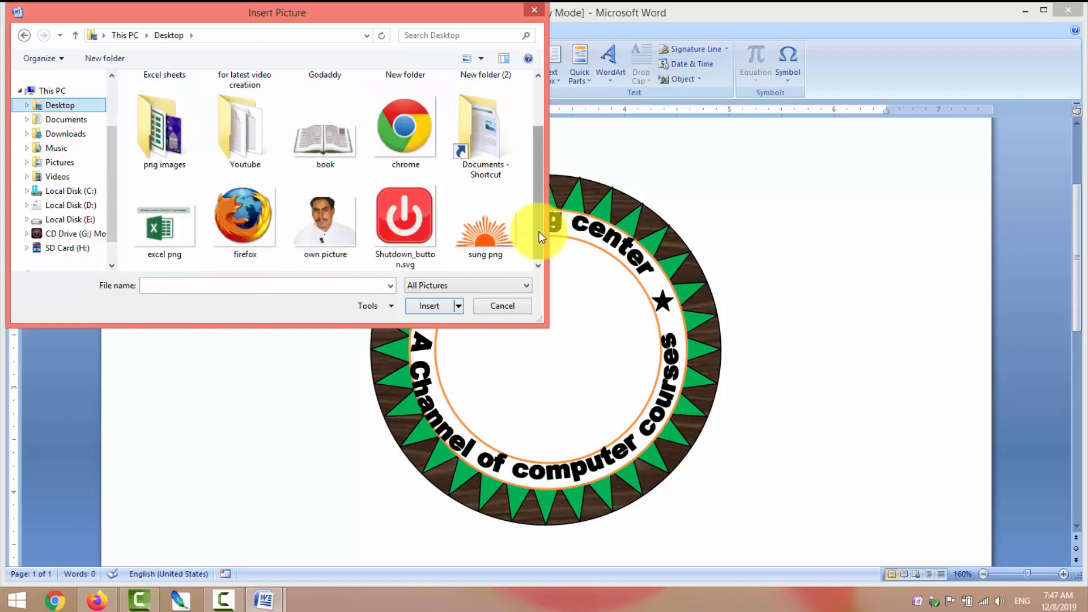
{"action": "left_click", "coordinate": [495, 247]}
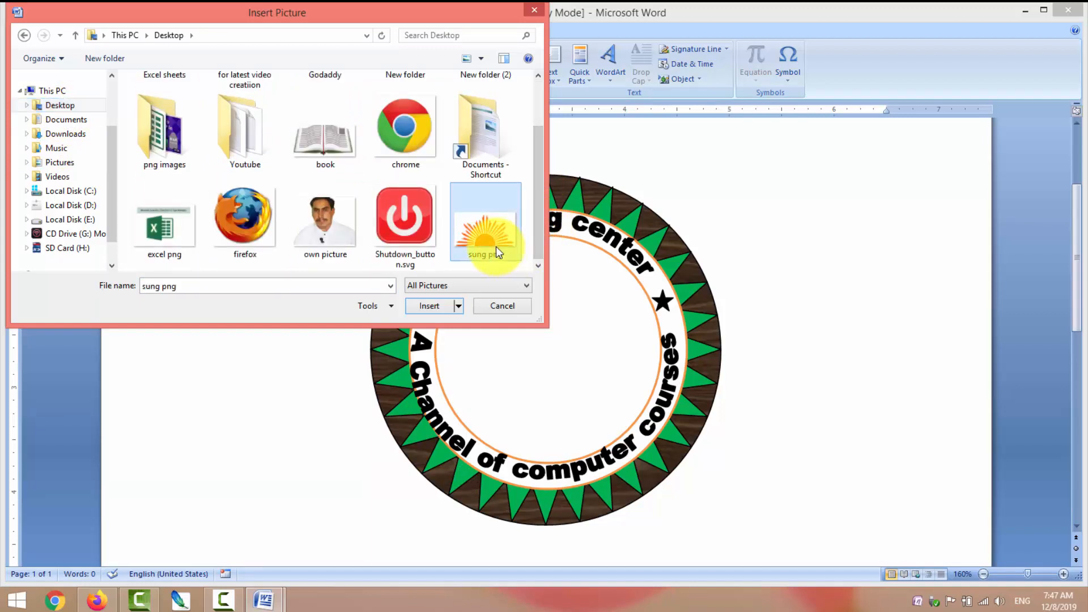
{"action": "left_click", "coordinate": [423, 308]}
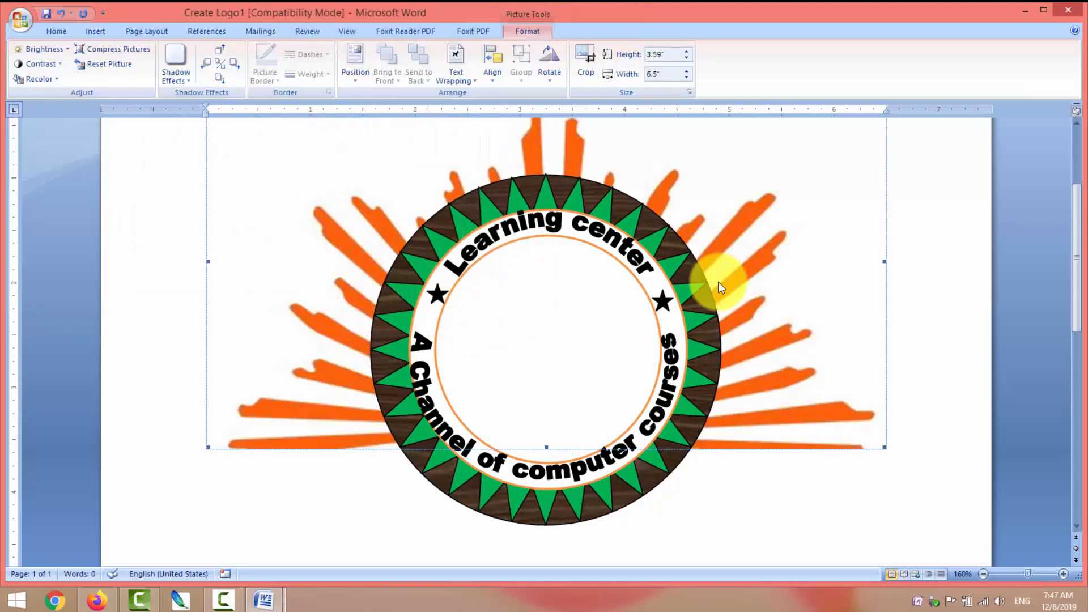
{"action": "left_click", "coordinate": [473, 80]}
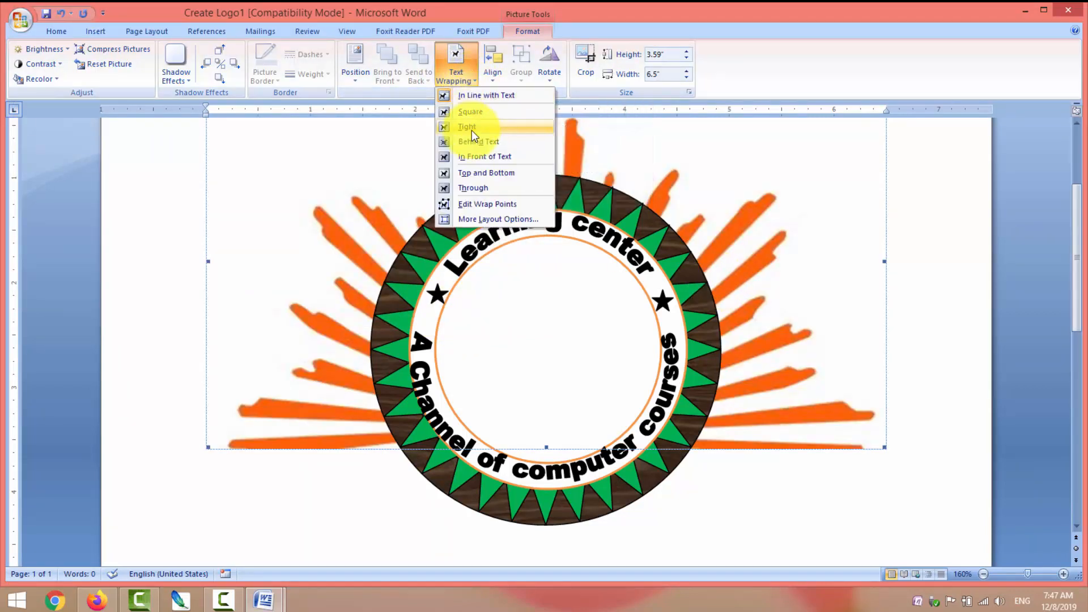
{"action": "left_click", "coordinate": [476, 157]}
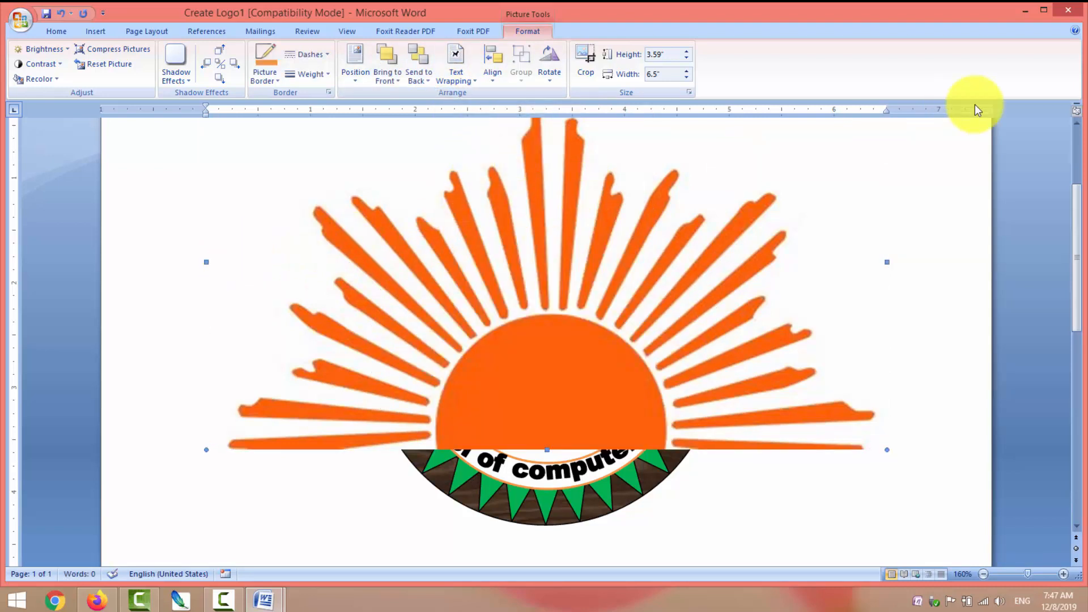
Step: Shrink the sun picture to about 1.51" by 2.73" and move it toward the logo's inner circle
{"action": "scroll", "coordinate": [1071, 116], "scroll_direction": "up", "scroll_amount": 3}
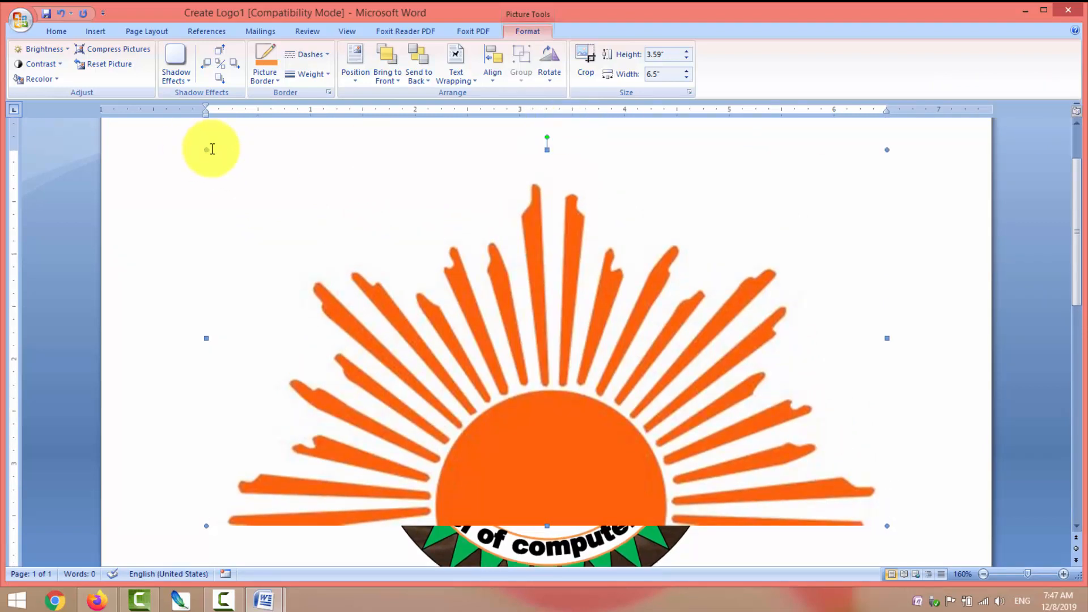
{"action": "left_click_drag", "start_coordinate": [208, 150], "coordinate": [425, 328]}
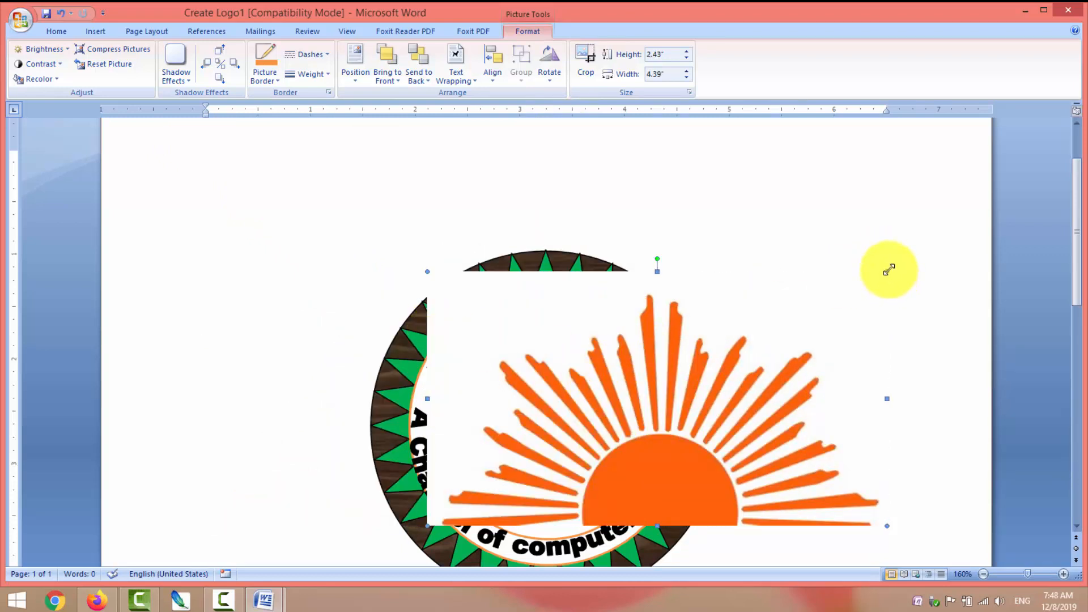
{"action": "left_click_drag", "start_coordinate": [888, 270], "coordinate": [710, 314]}
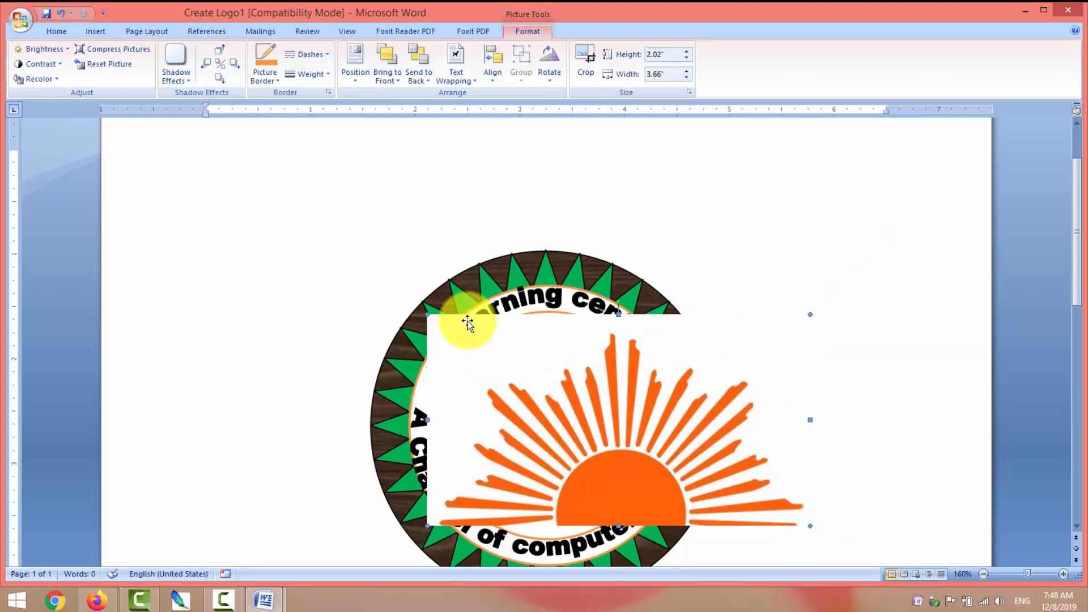
{"action": "left_click_drag", "start_coordinate": [428, 315], "coordinate": [522, 369]}
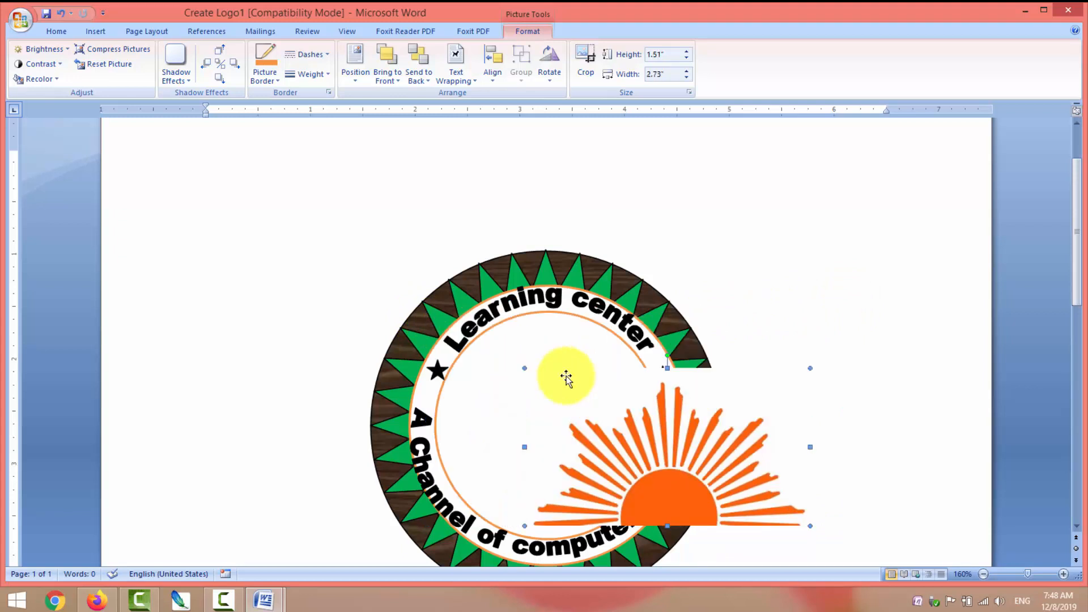
{"action": "left_click_drag", "start_coordinate": [603, 405], "coordinate": [567, 387]}
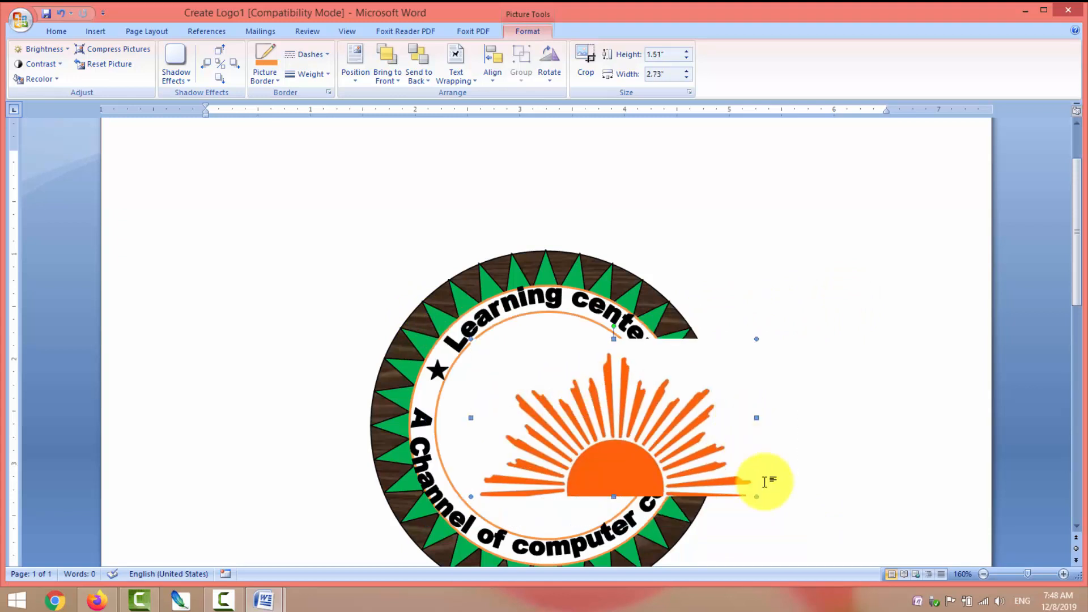
Step: Reduce the sun picture to about 1.18" by 2.13" and move it over the logo's inner circle
{"action": "left_click", "coordinate": [694, 476]}
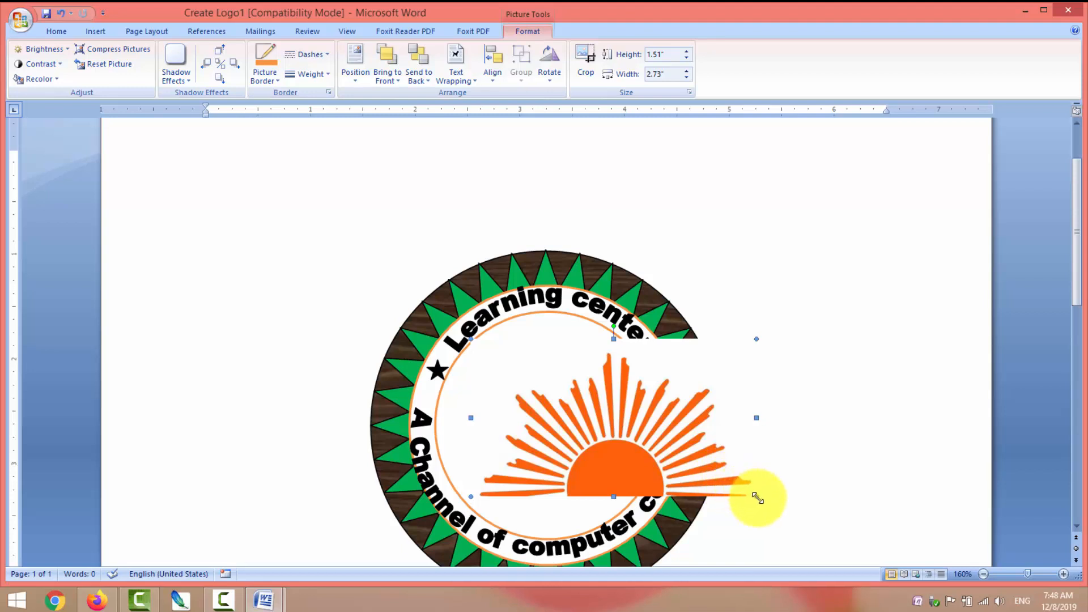
{"action": "left_click_drag", "start_coordinate": [758, 498], "coordinate": [721, 477]}
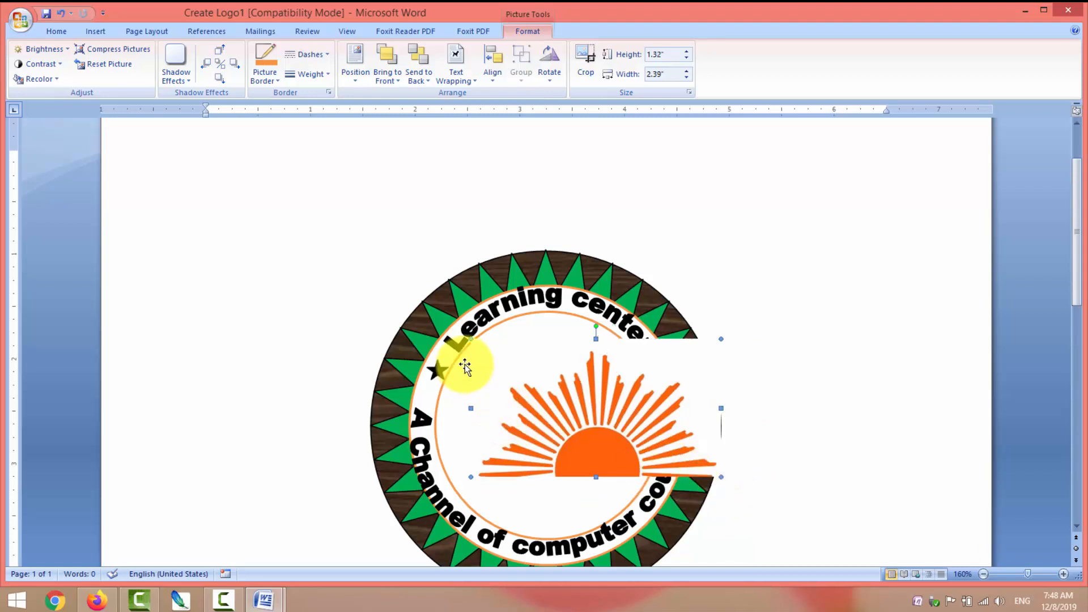
{"action": "left_click_drag", "start_coordinate": [470, 339], "coordinate": [498, 354]}
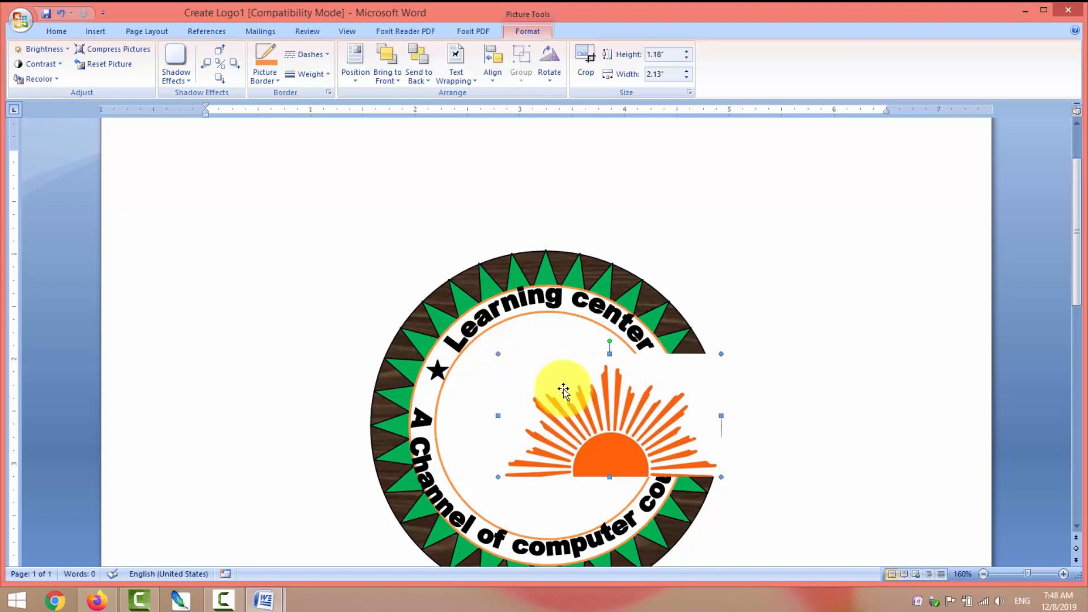
{"action": "left_click_drag", "start_coordinate": [543, 382], "coordinate": [501, 373]}
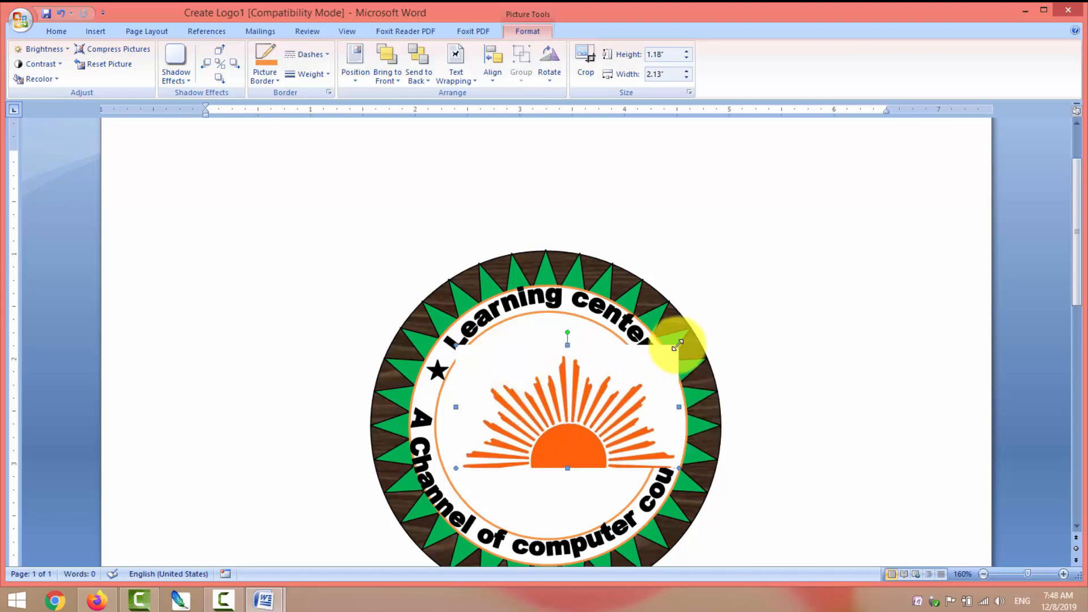
Step: Shrink the sun picture to about 1.01" by 1.82" and move it up inside the logo's inner circle
{"action": "left_click_drag", "start_coordinate": [678, 345], "coordinate": [637, 352]}
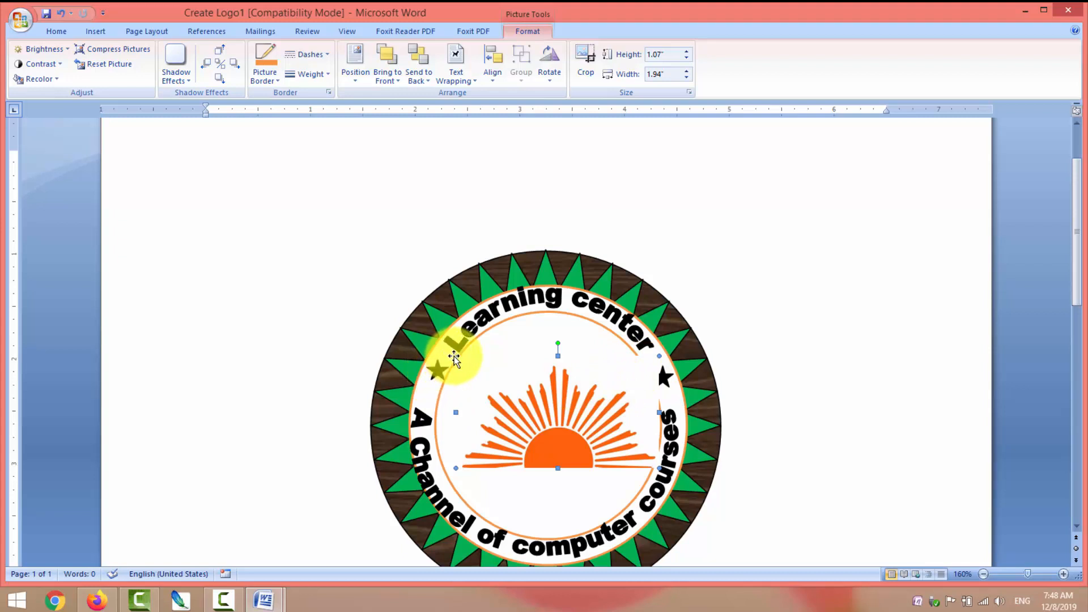
{"action": "left_click_drag", "start_coordinate": [454, 356], "coordinate": [464, 360]}
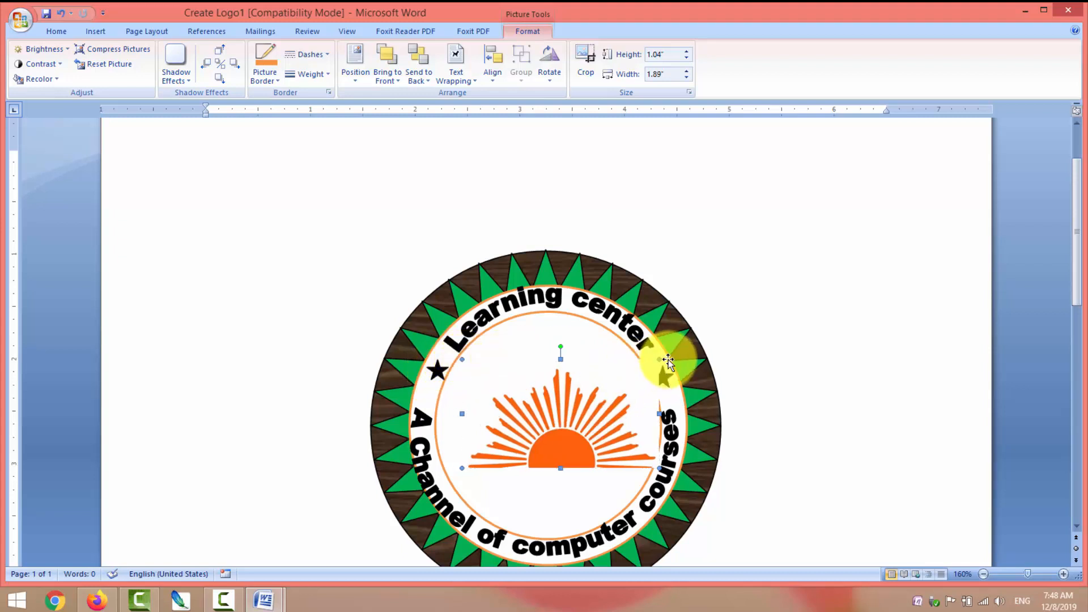
{"action": "left_click_drag", "start_coordinate": [657, 359], "coordinate": [631, 363]}
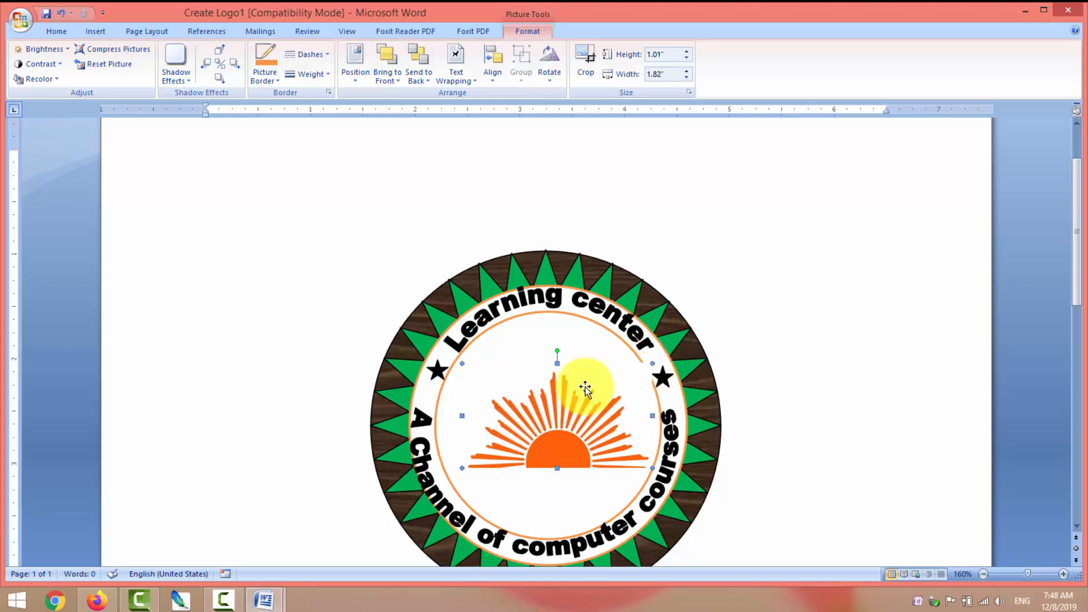
{"action": "left_click_drag", "start_coordinate": [562, 404], "coordinate": [553, 380]}
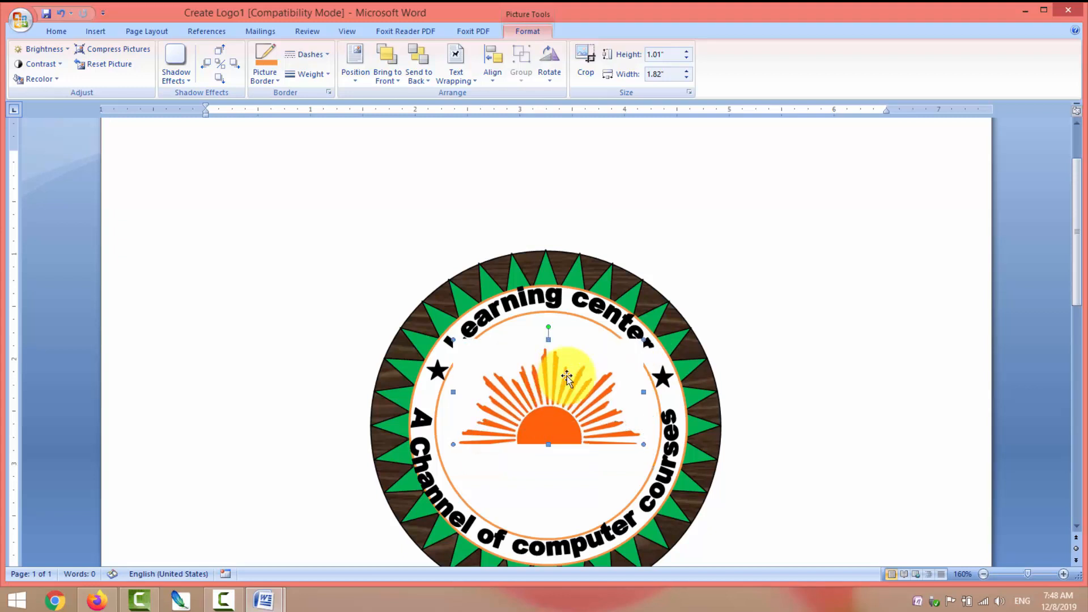
Step: Reduce the sun picture to about 0.87" by 1.57", center it in the upper half of the inner circle, and deselect it
{"action": "left_click_drag", "start_coordinate": [643, 339], "coordinate": [627, 349]}
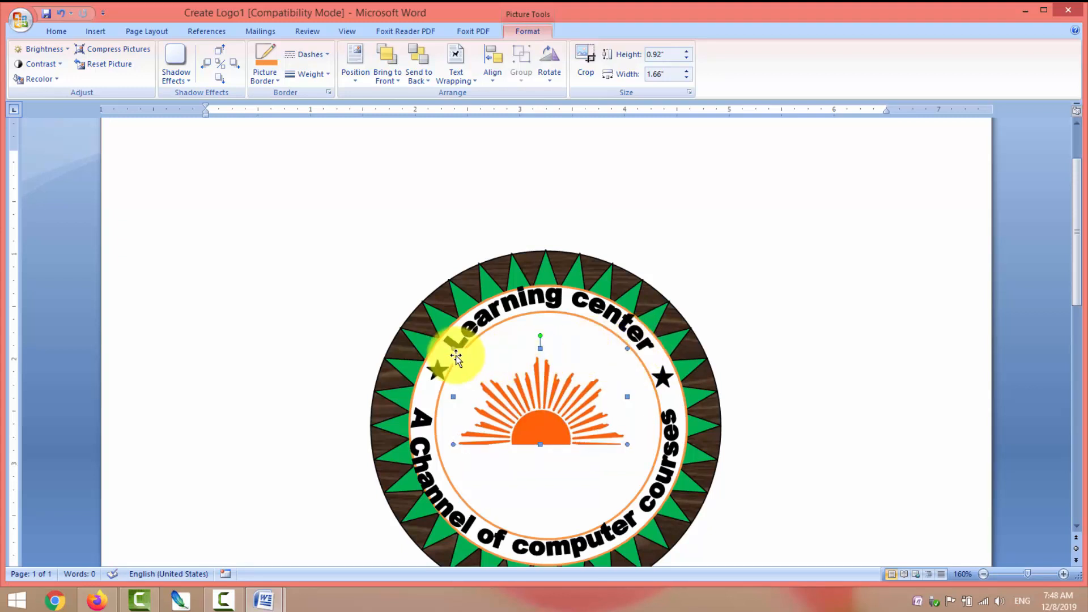
{"action": "left_click_drag", "start_coordinate": [454, 347], "coordinate": [473, 350]}
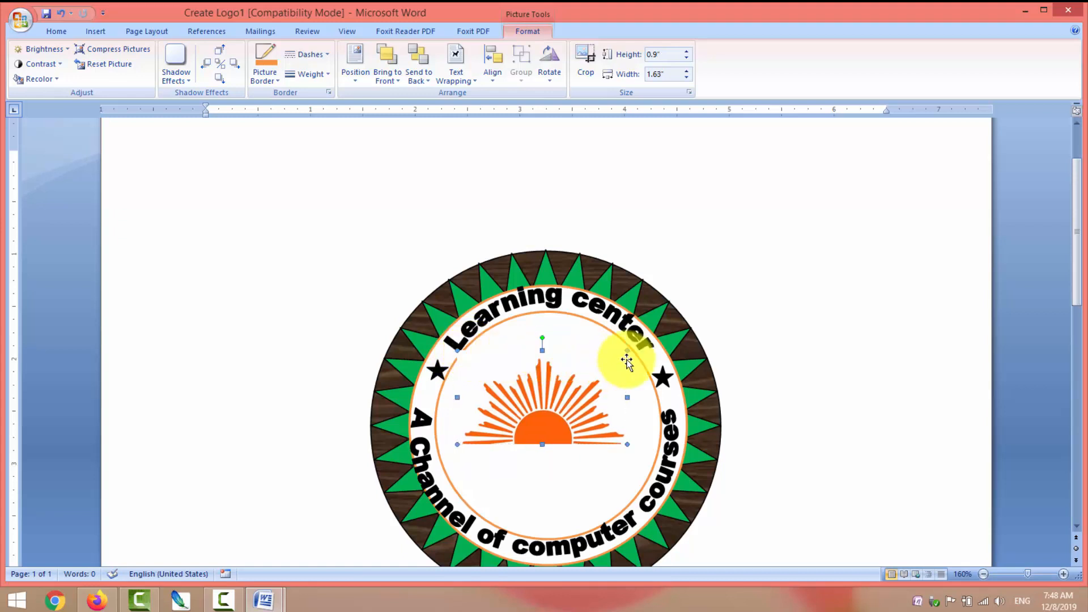
{"action": "left_click_drag", "start_coordinate": [628, 350], "coordinate": [622, 354]}
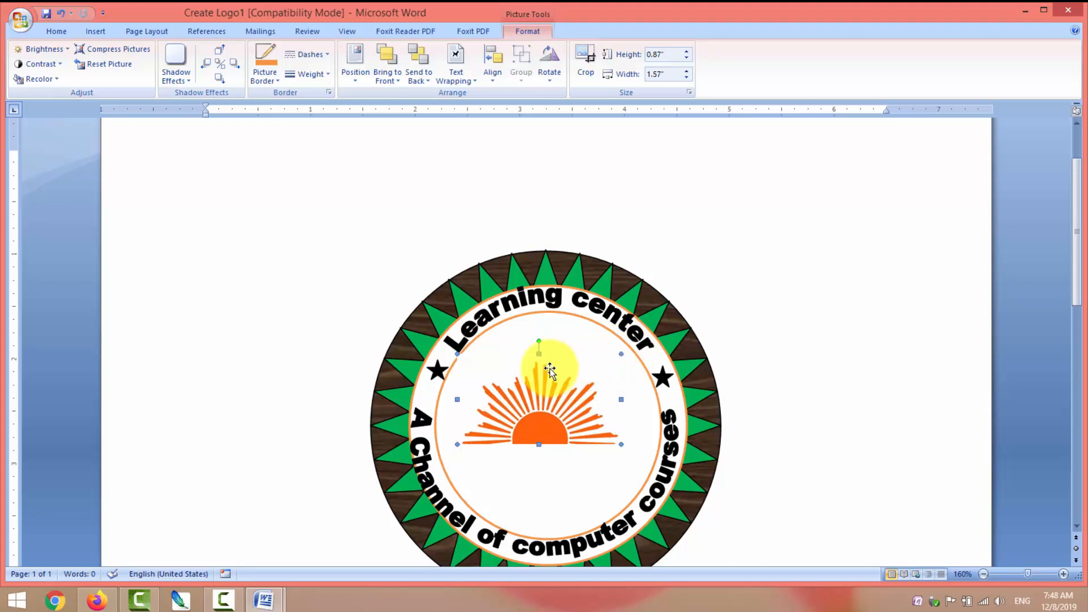
{"action": "left_click_drag", "start_coordinate": [546, 387], "coordinate": [552, 368]}
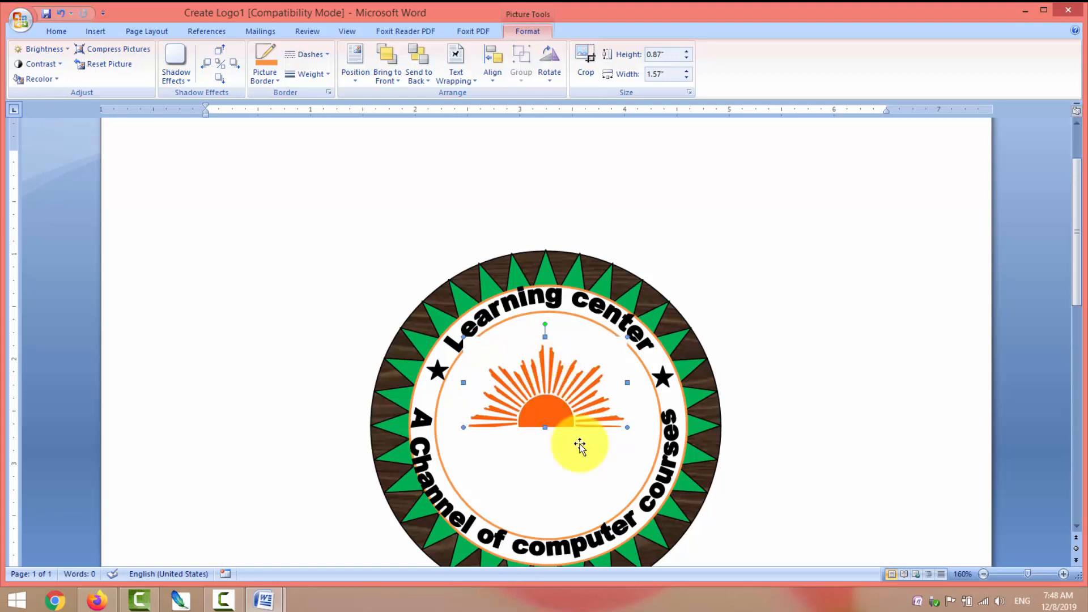
{"action": "left_click", "coordinate": [803, 509]}
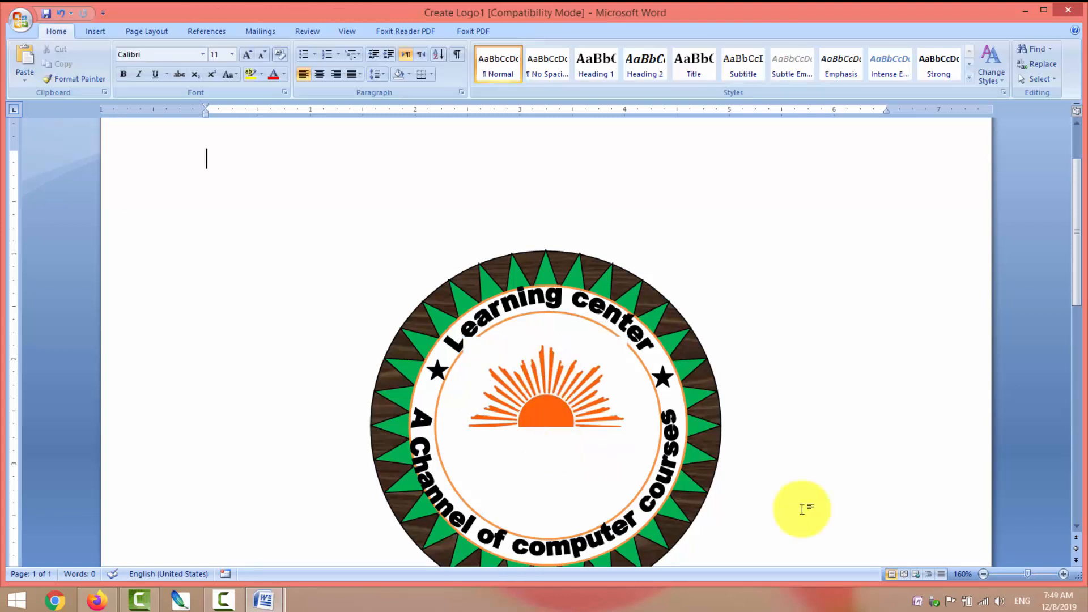
Step: Trim the sun picture to about 0.85" by 1.53" to uncover the letter "L" of "Learning", and deselect it
{"action": "left_click", "coordinate": [1076, 527]}
{"action": "left_click", "coordinate": [1077, 528]}
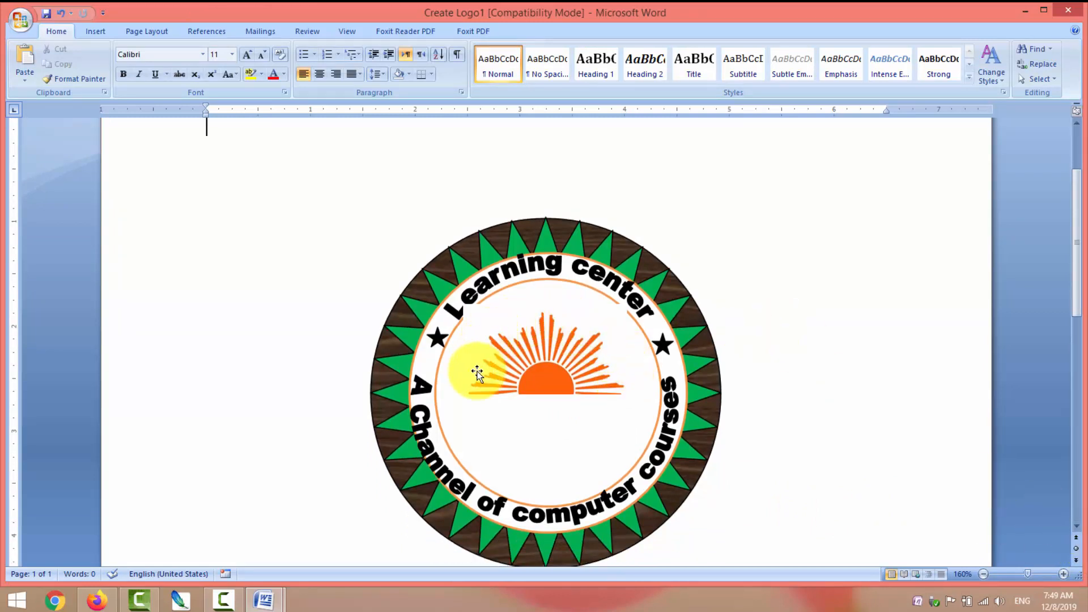
{"action": "left_click", "coordinate": [489, 322]}
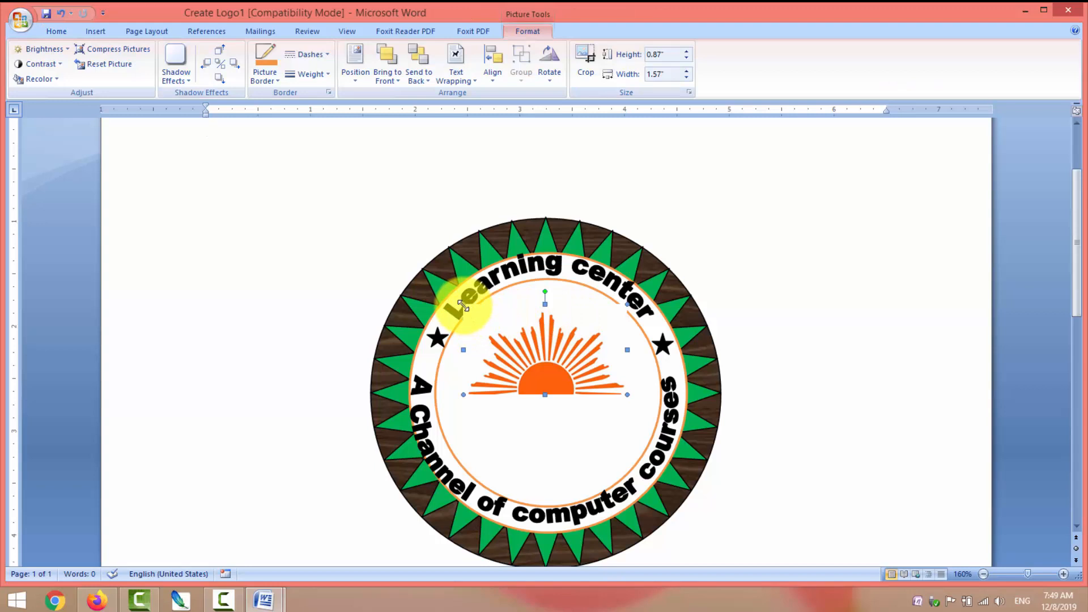
{"action": "left_click_drag", "start_coordinate": [463, 306], "coordinate": [466, 308]}
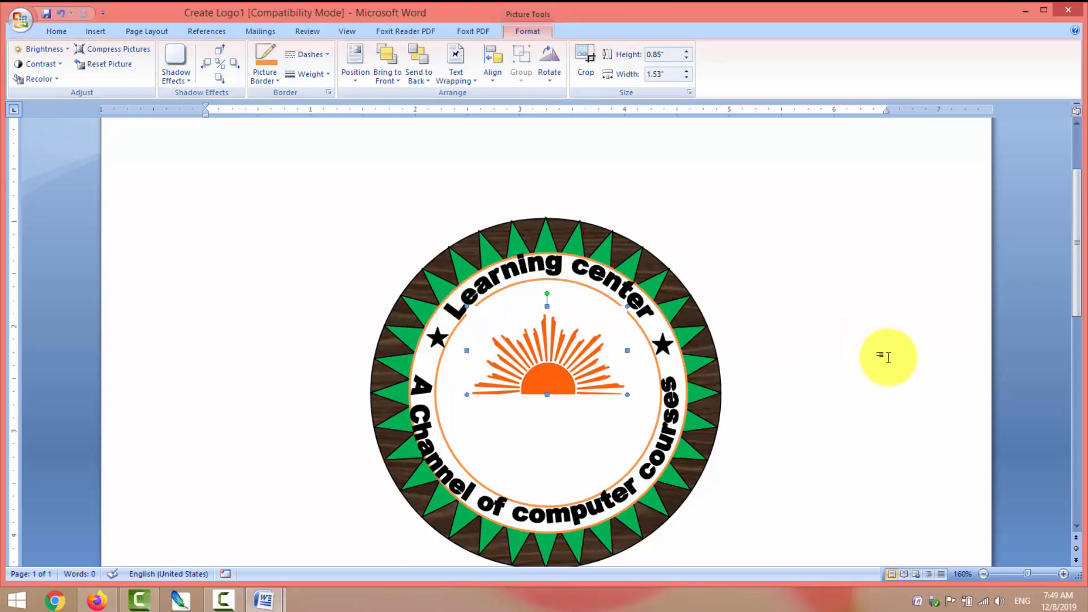
{"action": "left_click", "coordinate": [888, 357]}
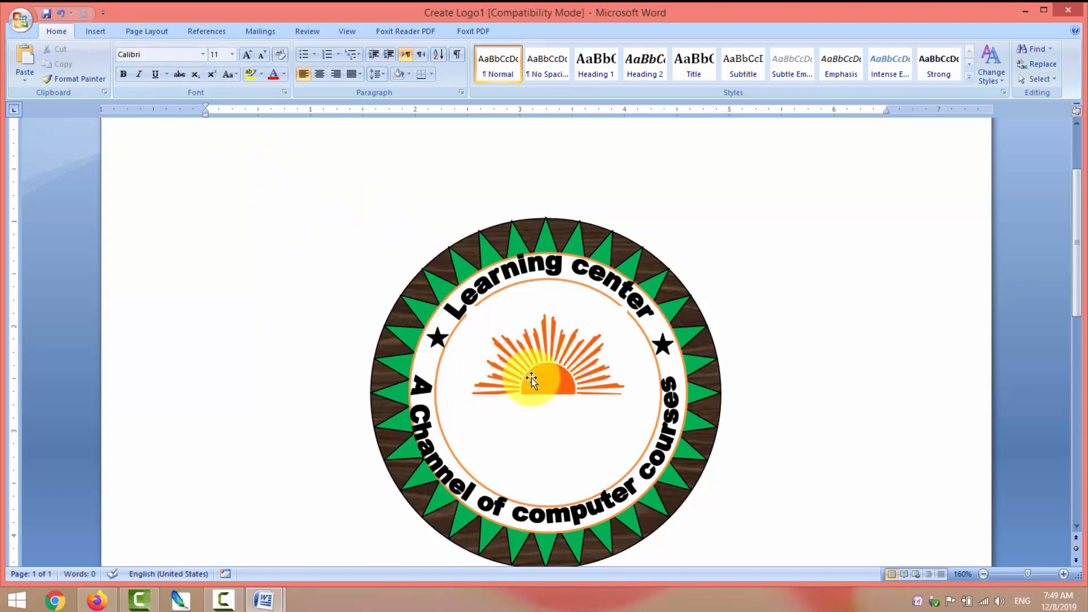
Step: Insert the "book" picture from the Desktop folder and set its text wrapping to In Front of Text
{"action": "left_click", "coordinate": [96, 32]}
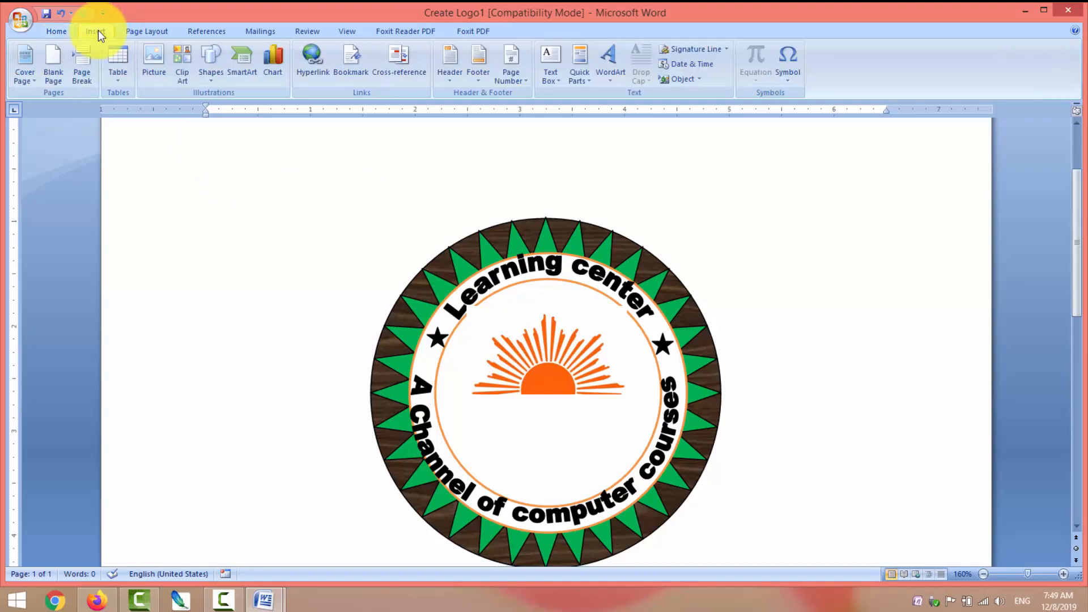
{"action": "left_click", "coordinate": [149, 64]}
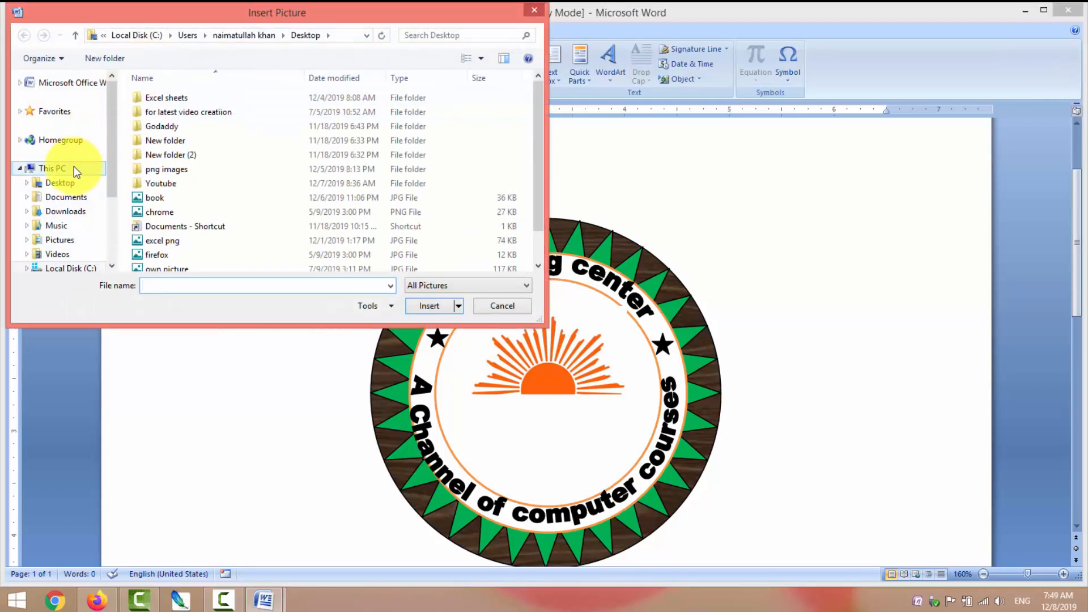
{"action": "left_click", "coordinate": [73, 182]}
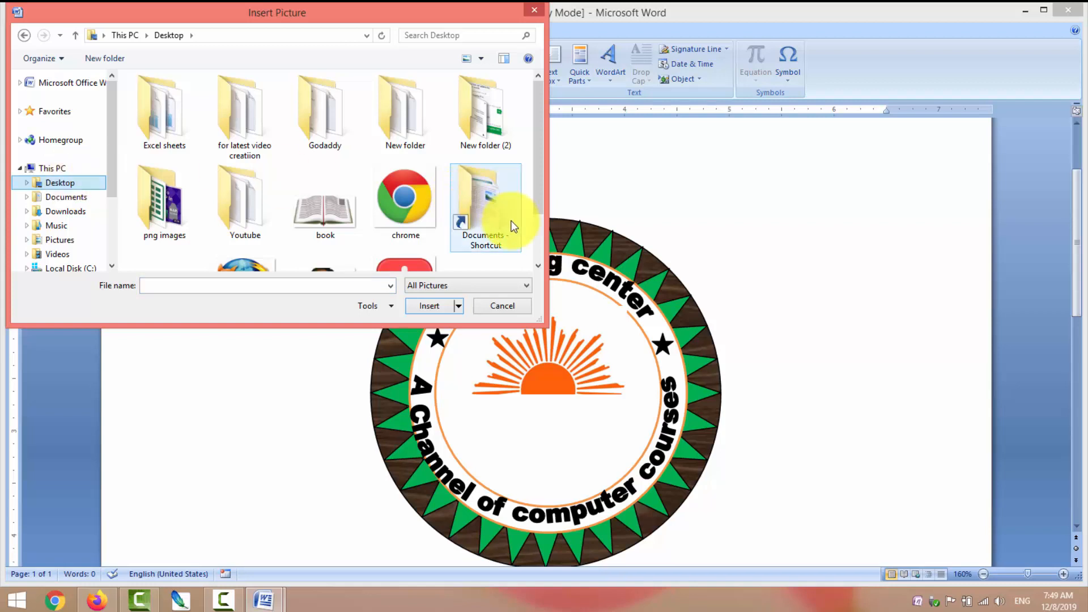
{"action": "left_click", "coordinate": [333, 230]}
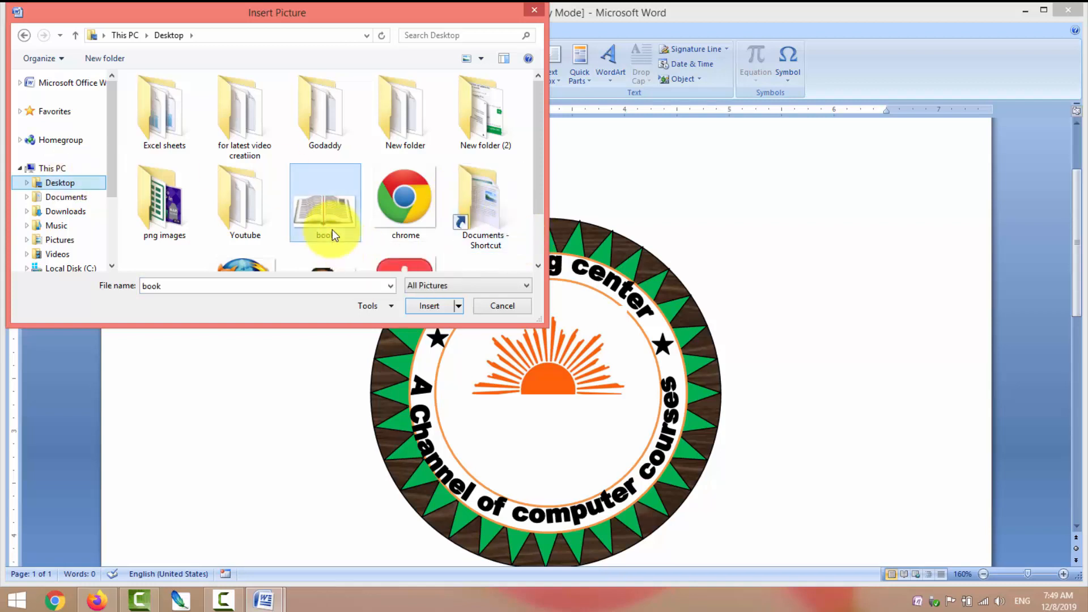
{"action": "left_click", "coordinate": [434, 303]}
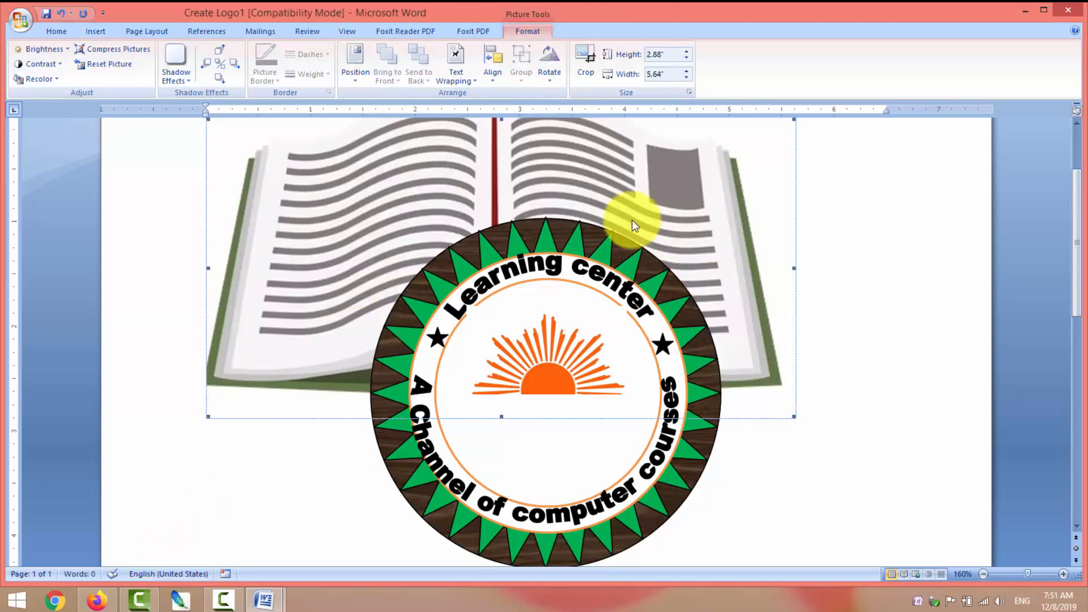
{"action": "left_click", "coordinate": [475, 83]}
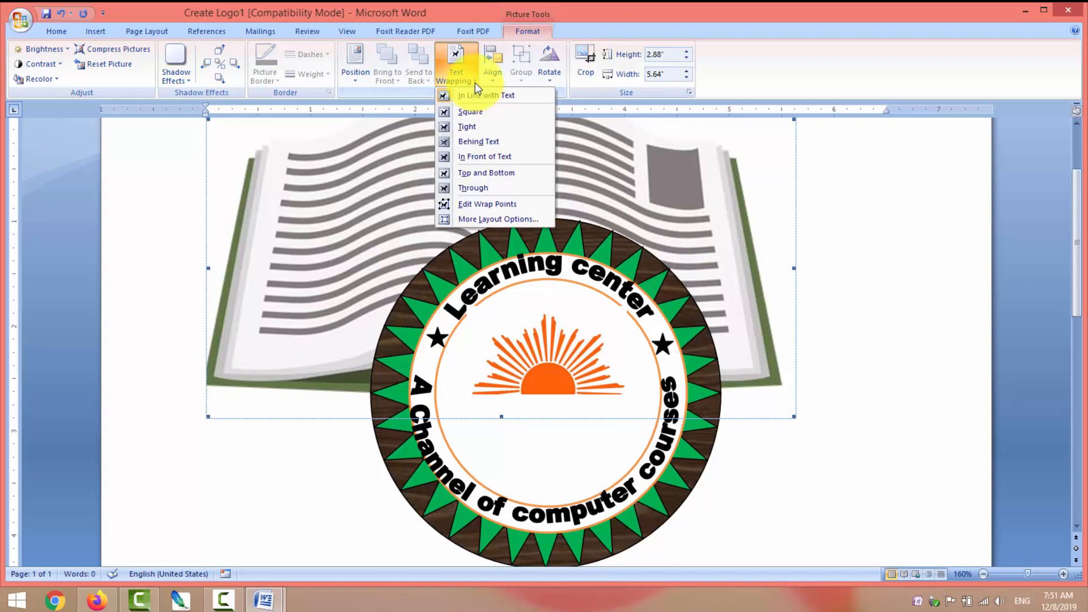
{"action": "left_click", "coordinate": [479, 156]}
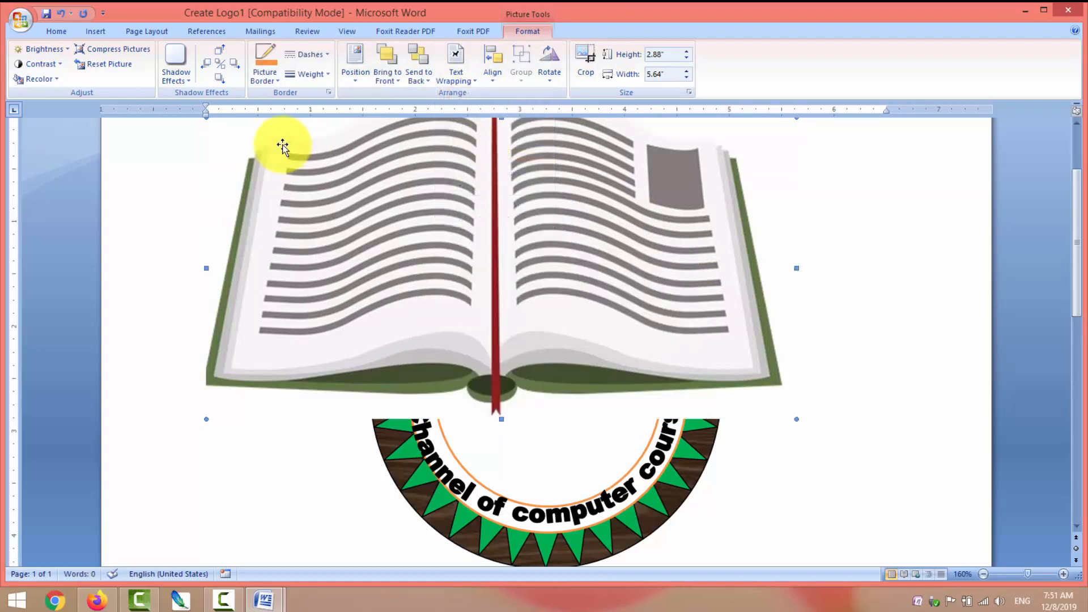
Step: Shrink the book picture to about 0.8" by 1.57" and move it onto the logo just below the sun
{"action": "left_click", "coordinate": [1080, 126]}
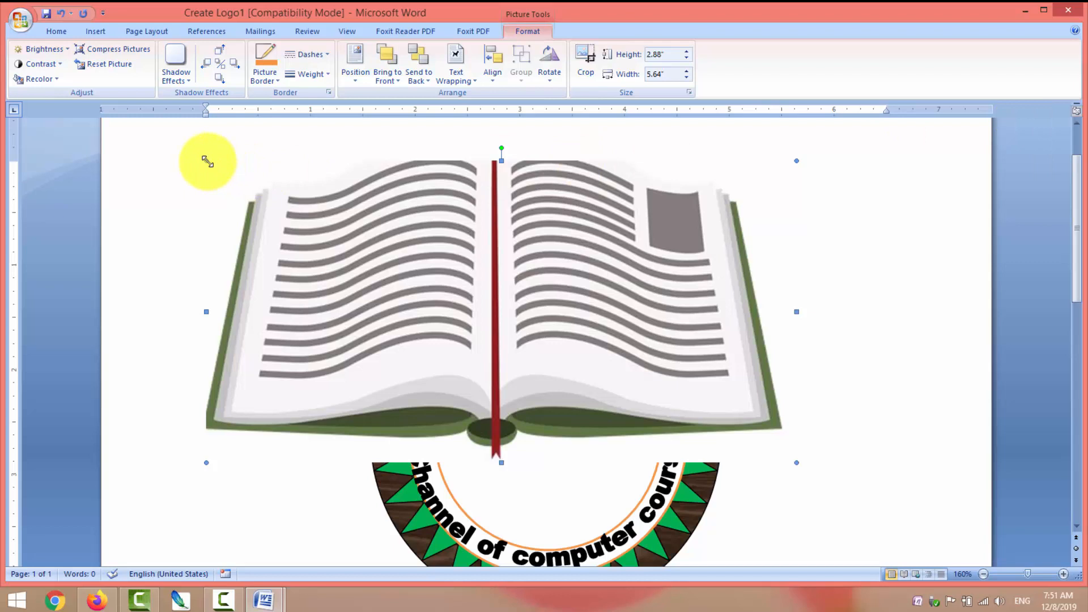
{"action": "left_click_drag", "start_coordinate": [207, 161], "coordinate": [548, 377]}
{"action": "left_click_drag", "start_coordinate": [641, 389], "coordinate": [541, 464]}
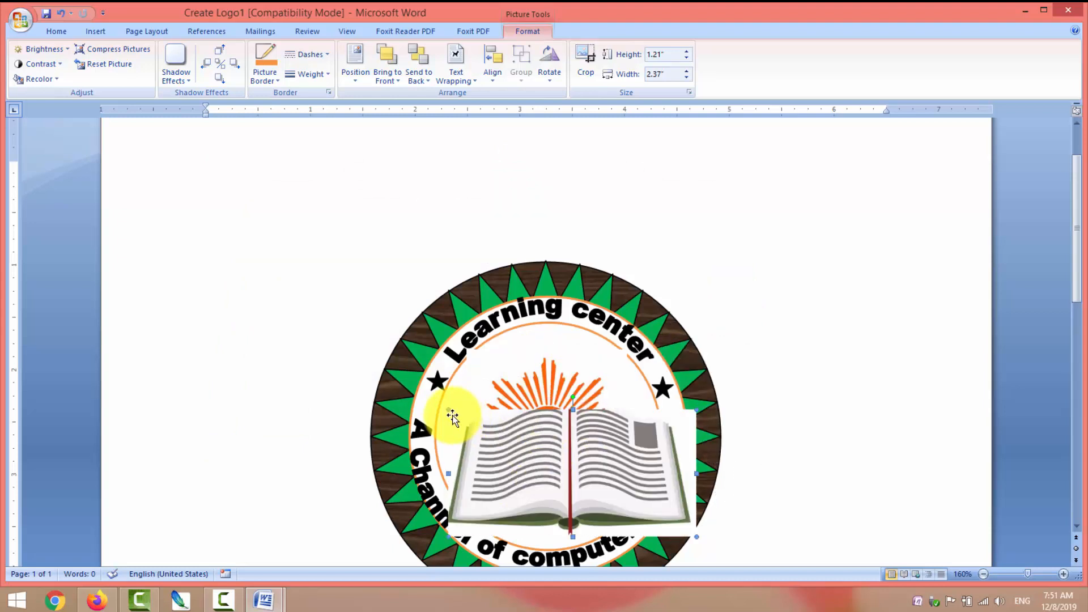
{"action": "left_click_drag", "start_coordinate": [449, 410], "coordinate": [501, 437]}
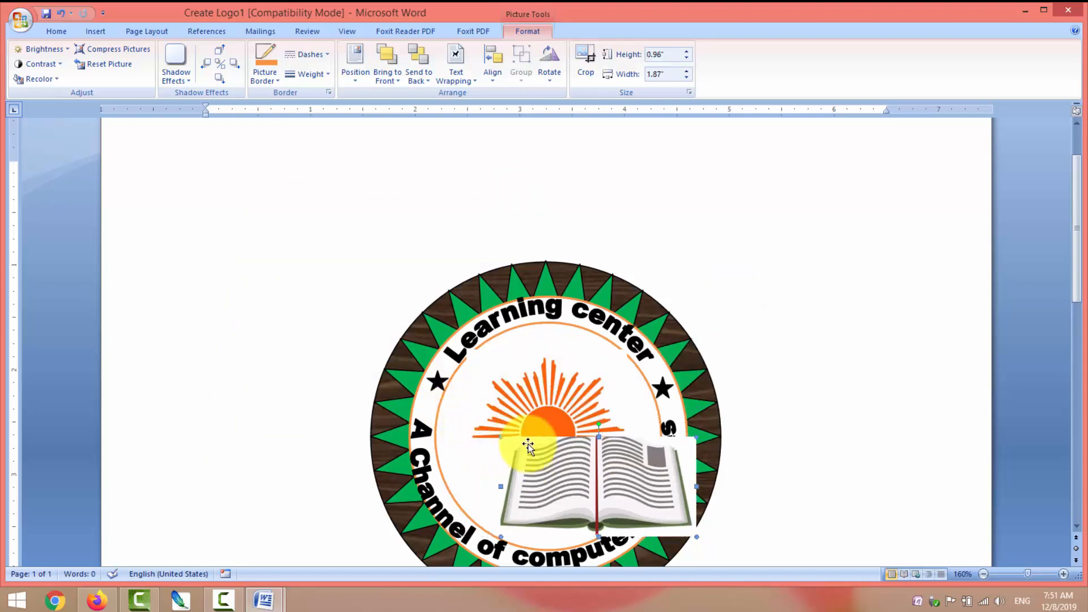
{"action": "left_click_drag", "start_coordinate": [696, 437], "coordinate": [644, 444]}
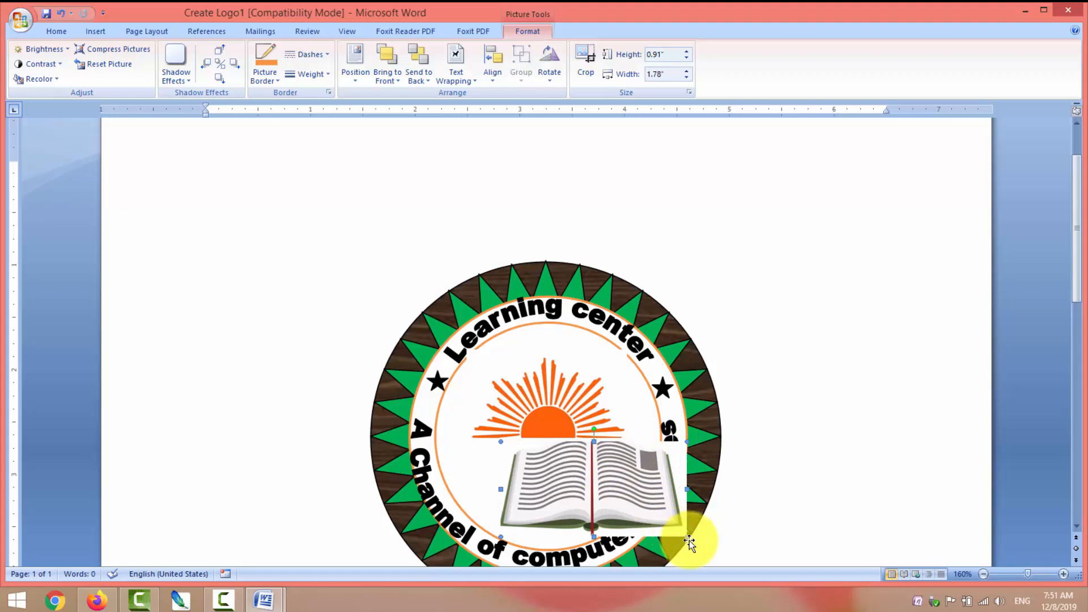
{"action": "left_click_drag", "start_coordinate": [685, 534], "coordinate": [661, 498]}
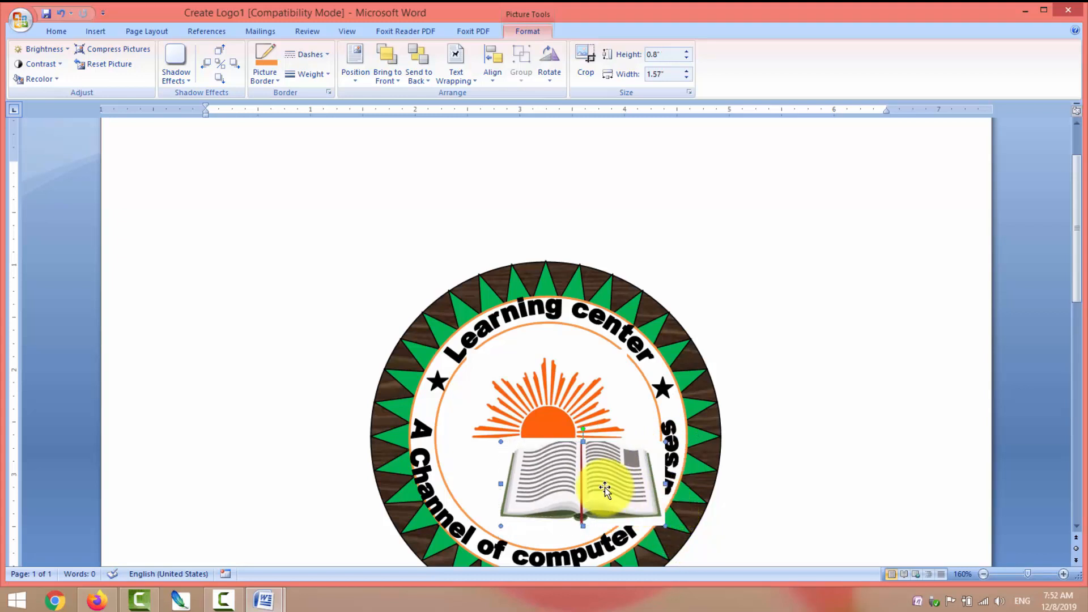
Step: Flatten the book picture to about 0.59" high, center it over the sun's lower edge, and deselect it
{"action": "left_click_drag", "start_coordinate": [579, 528], "coordinate": [534, 475]}
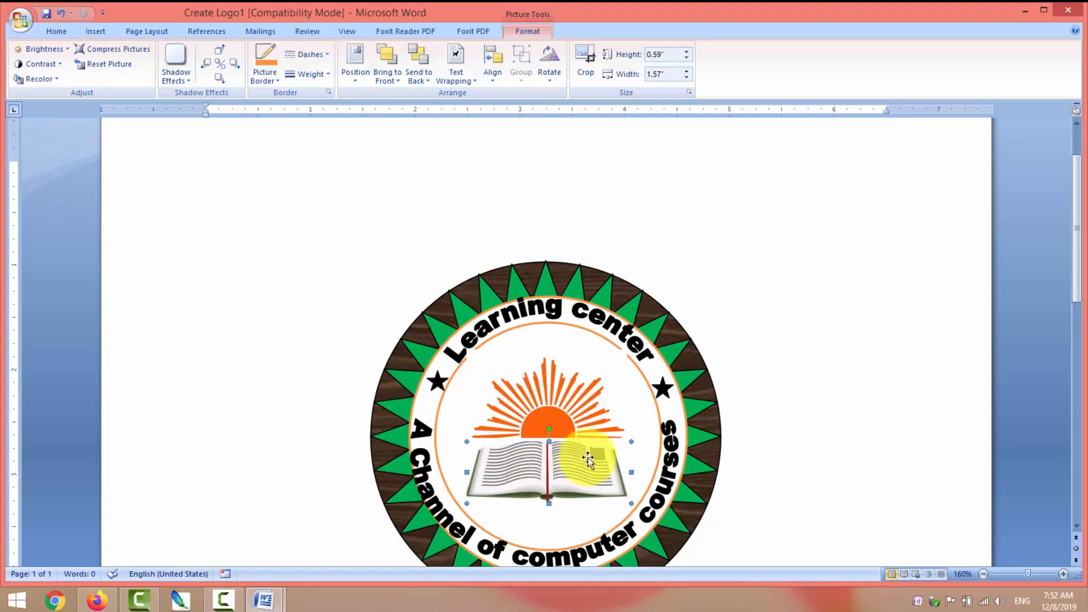
{"action": "left_click_drag", "start_coordinate": [565, 464], "coordinate": [557, 442]}
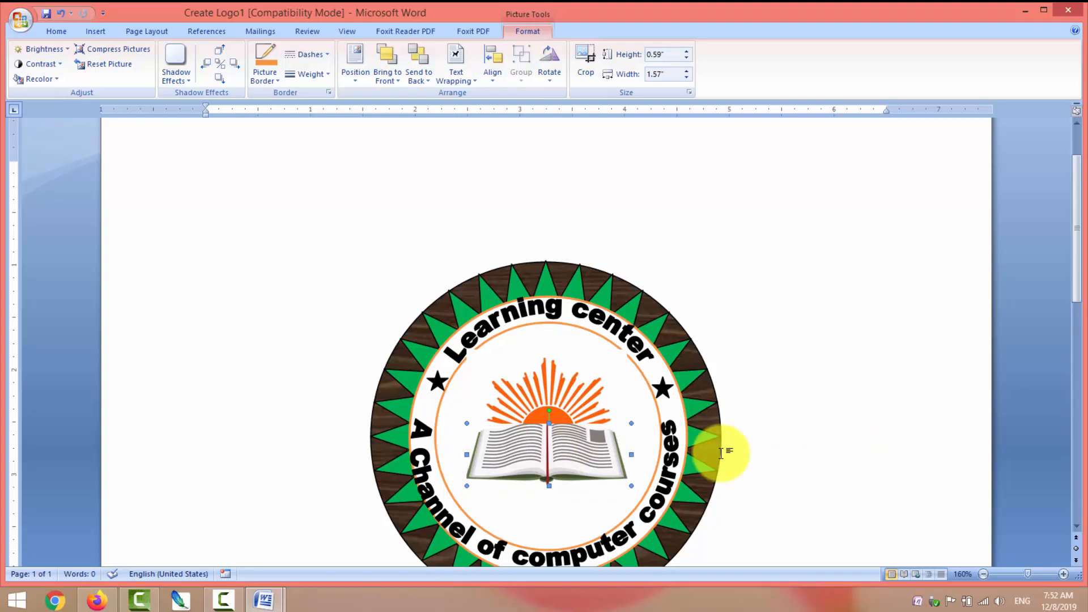
{"action": "left_click", "coordinate": [811, 462]}
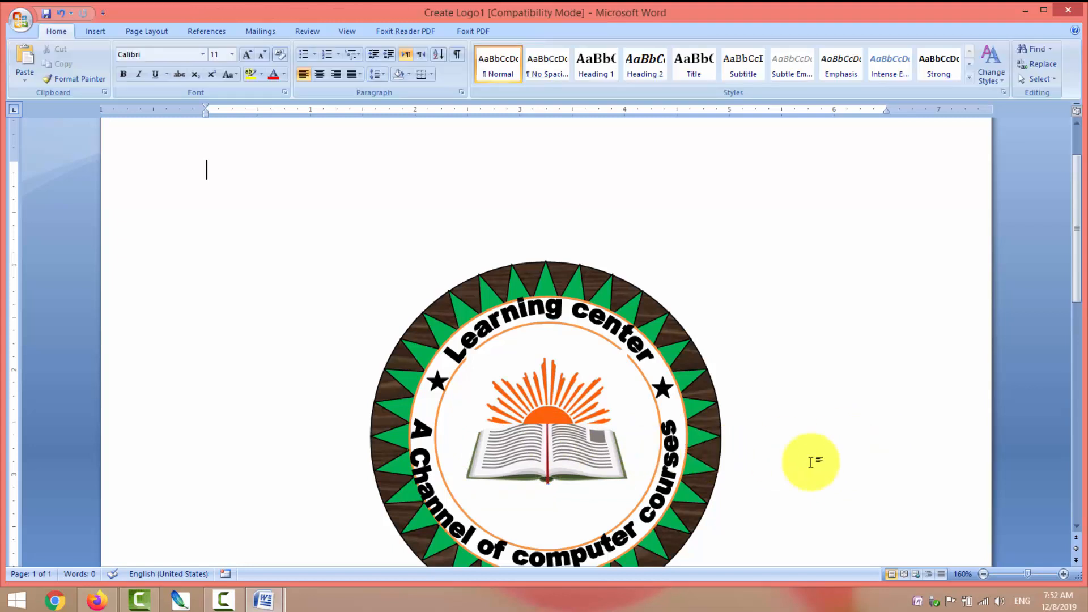
Step: Nudge the book picture slightly up over the sun and deselect it
{"action": "left_click", "coordinate": [1077, 529]}
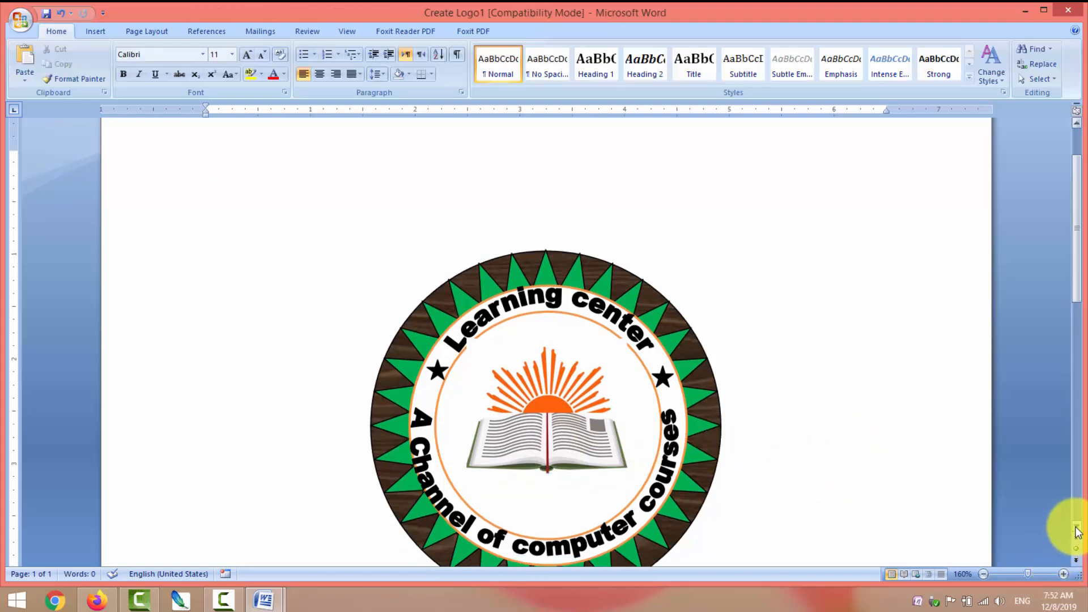
{"action": "left_click", "coordinate": [1077, 530]}
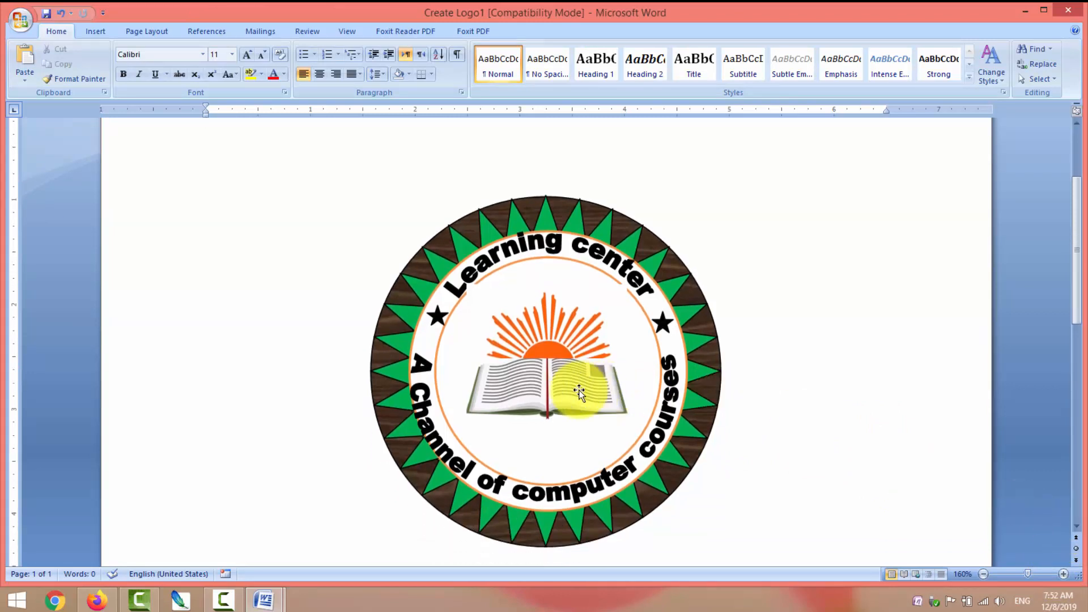
{"action": "left_click_drag", "start_coordinate": [575, 390], "coordinate": [569, 385]}
{"action": "left_click", "coordinate": [843, 385]}
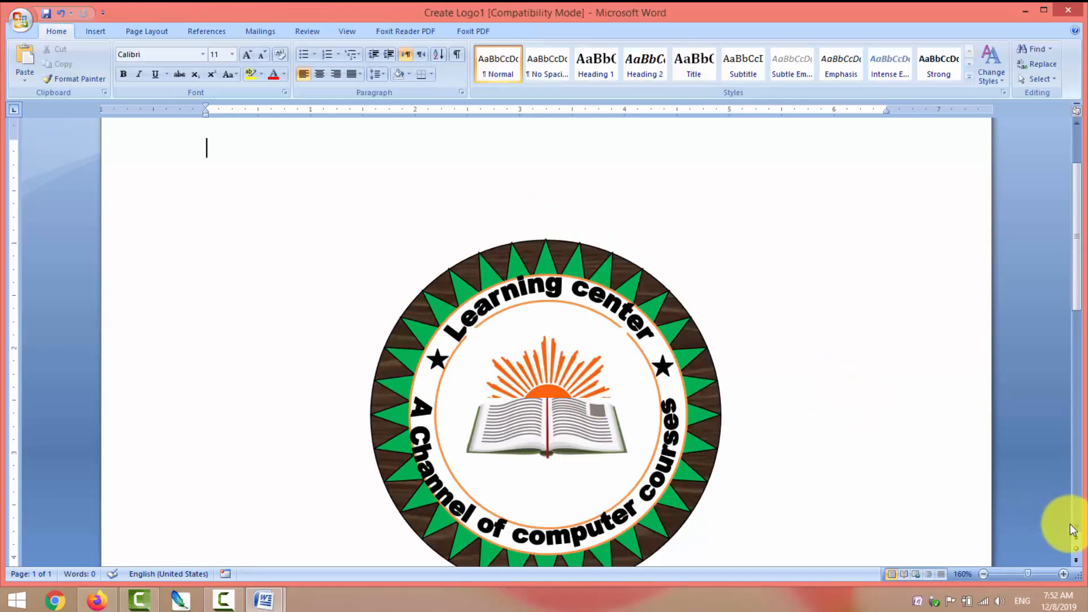
Step: Draw a curved ribbon banner about 0.28" high and 1.61" wide just below the book picture in the logo
{"action": "scroll", "coordinate": [1078, 532], "scroll_direction": "down", "scroll_amount": 4}
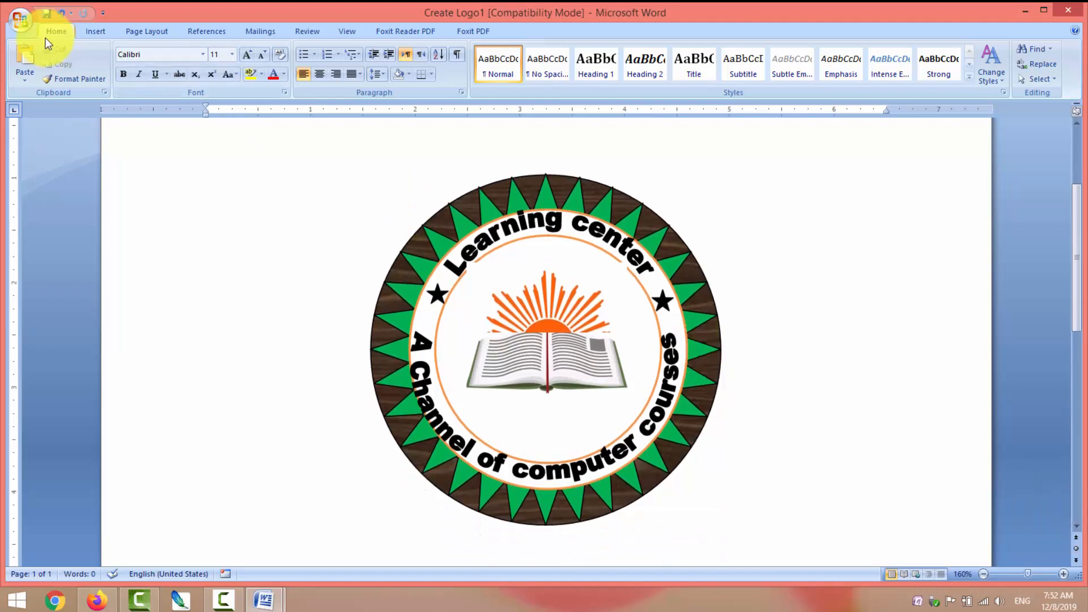
{"action": "left_click", "coordinate": [87, 30]}
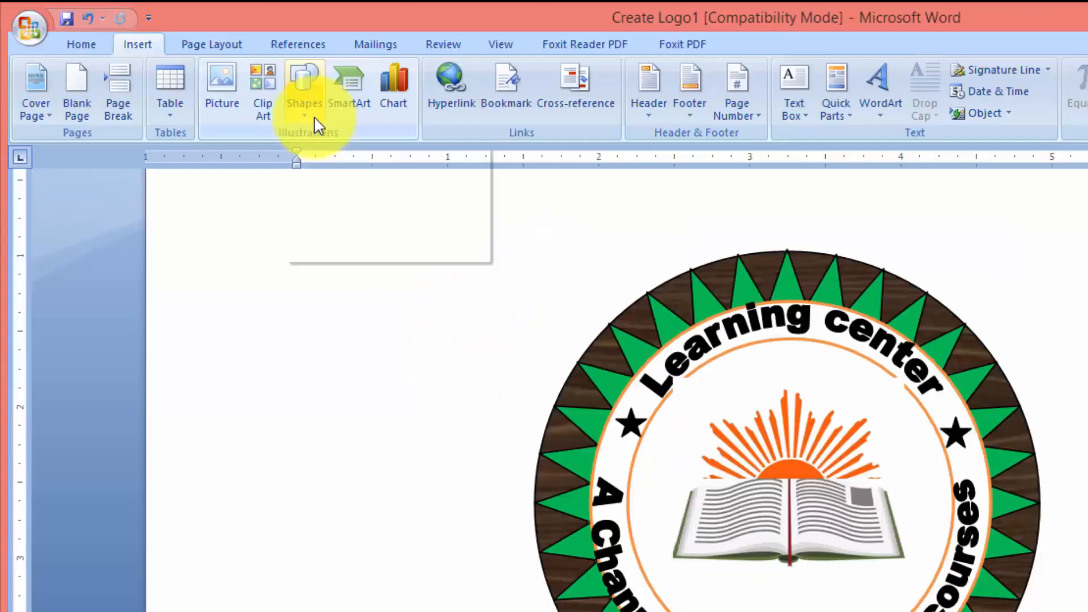
{"action": "left_click", "coordinate": [316, 123]}
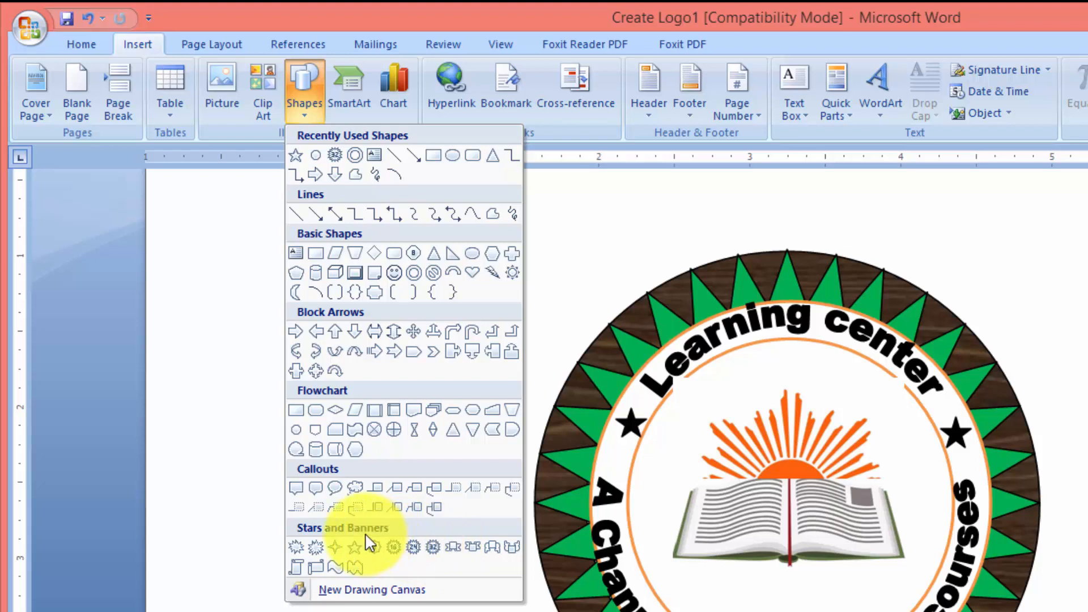
{"action": "left_click", "coordinate": [512, 558]}
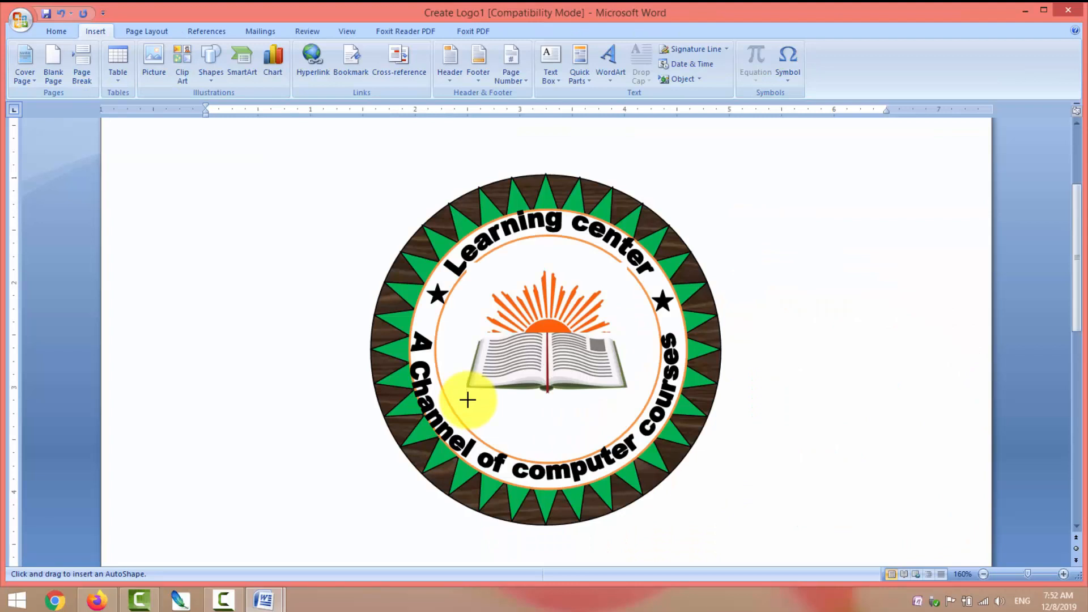
{"action": "mouse_move", "coordinate": [467, 399]}
{"action": "left_mouse_down"}
{"action": "mouse_move", "coordinate": [564, 428]}
{"action": "mouse_move", "coordinate": [635, 430]}
{"action": "left_mouse_up"}
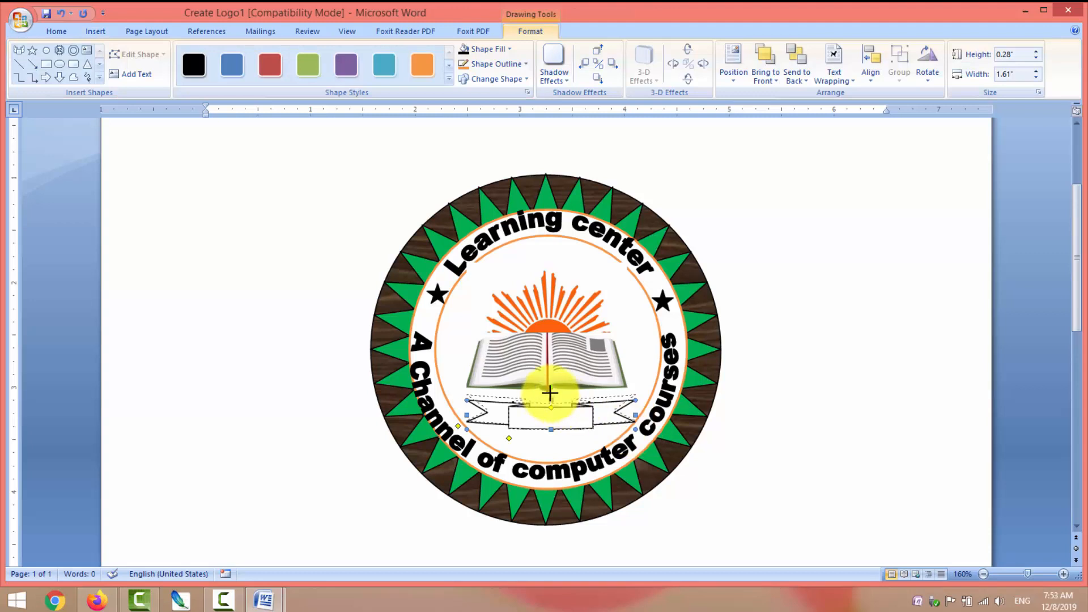
Step: Enlarge the ribbon banner to about 0.42" by 1.89", shift it slightly left beneath the book, and deselect it
{"action": "left_click_drag", "start_coordinate": [550, 390], "coordinate": [551, 390]}
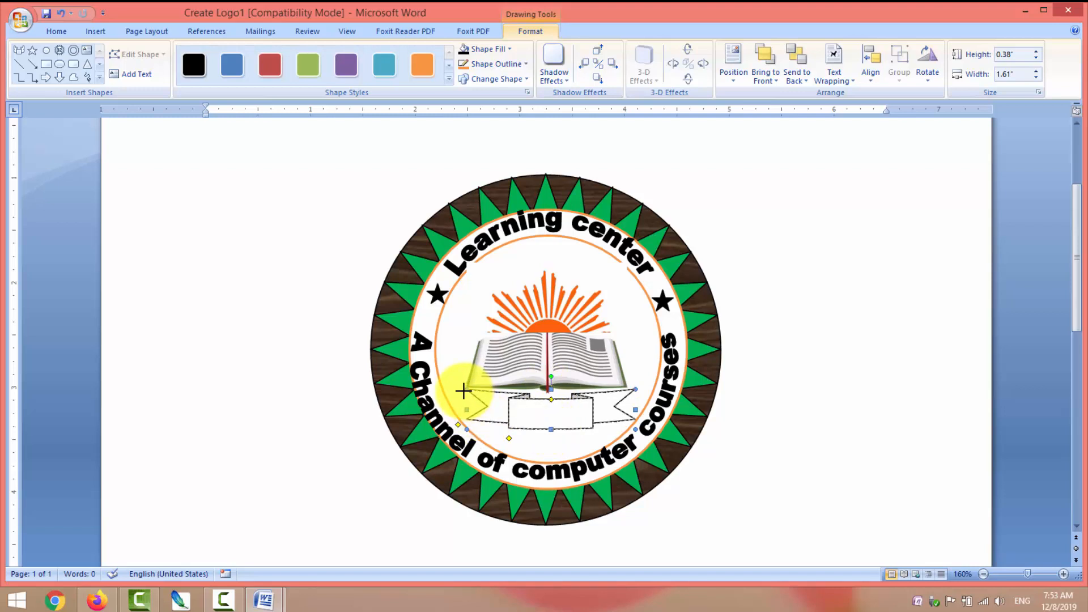
{"action": "left_click_drag", "start_coordinate": [464, 391], "coordinate": [460, 390]}
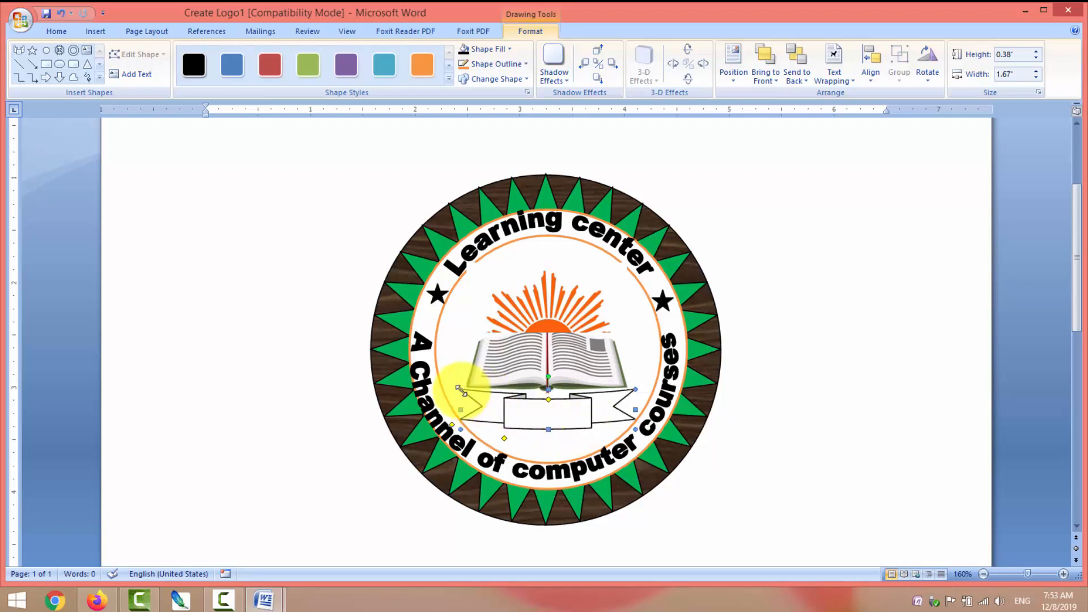
{"action": "left_click_drag", "start_coordinate": [460, 389], "coordinate": [449, 386]}
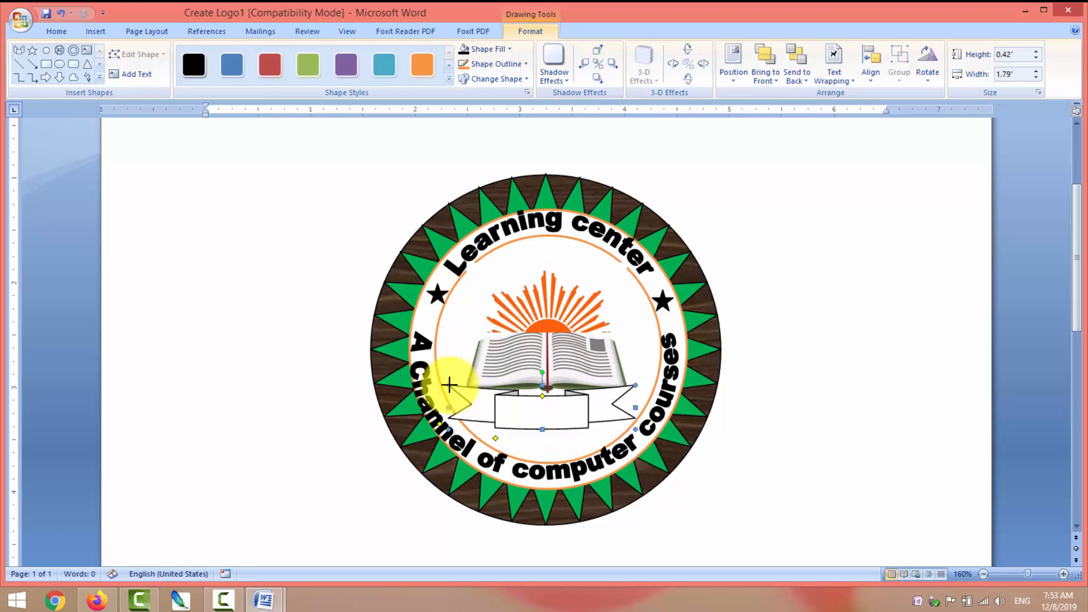
{"action": "mouse_move", "coordinate": [633, 388]}
{"action": "left_mouse_down"}
{"action": "mouse_move", "coordinate": [631, 379]}
{"action": "mouse_move", "coordinate": [646, 385]}
{"action": "left_mouse_up"}
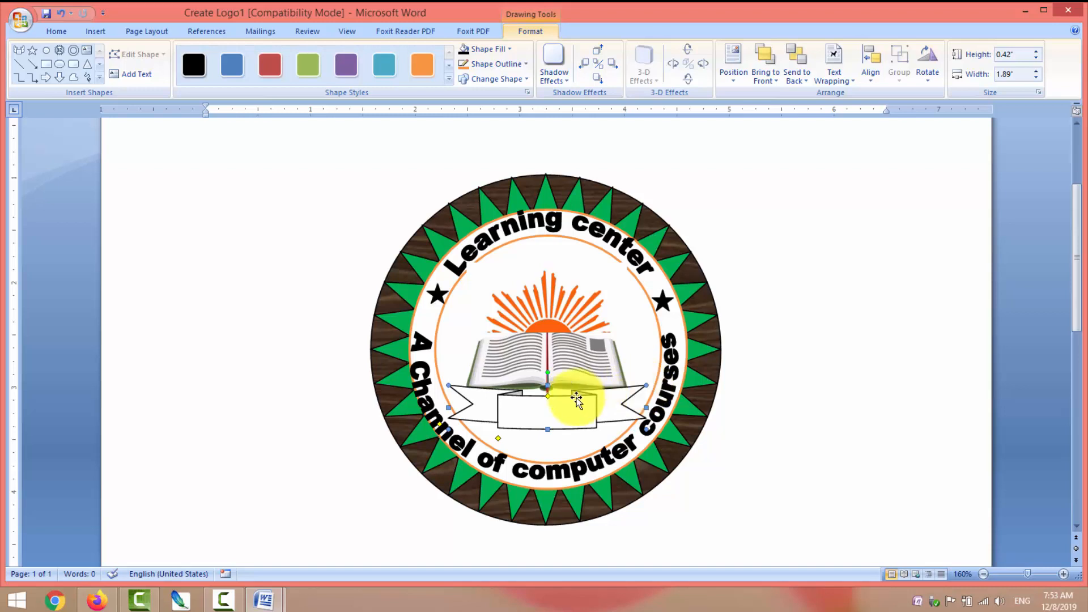
{"action": "left_click_drag", "start_coordinate": [555, 409], "coordinate": [548, 409]}
{"action": "left_click", "coordinate": [781, 471]}
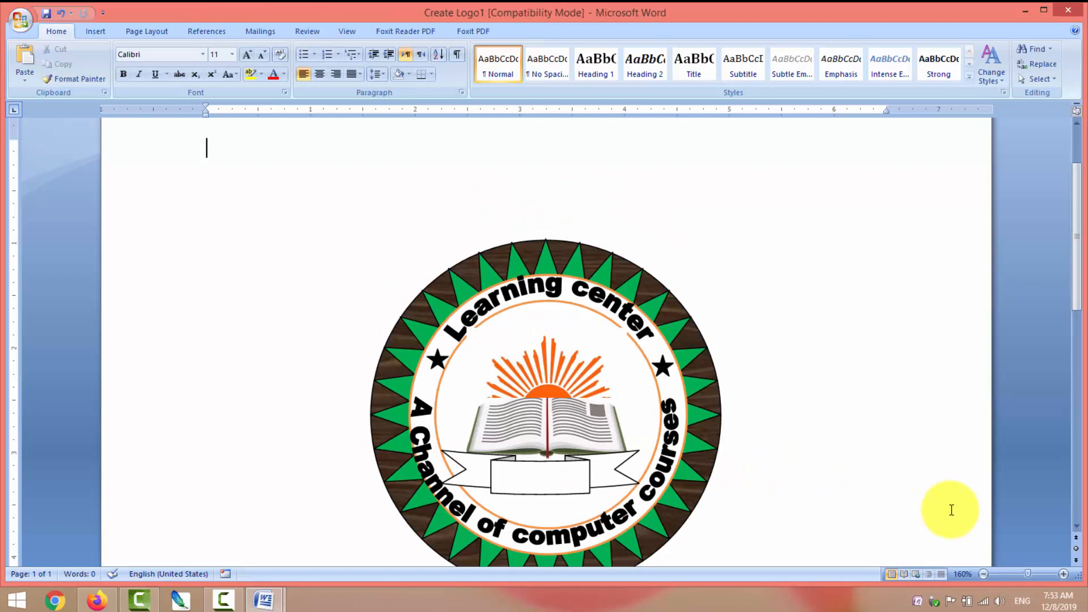
Step: Lower the ribbon banner's upper edge slightly so it sits just beneath the book picture
{"action": "scroll", "coordinate": [1079, 533], "scroll_direction": "down", "scroll_amount": 5}
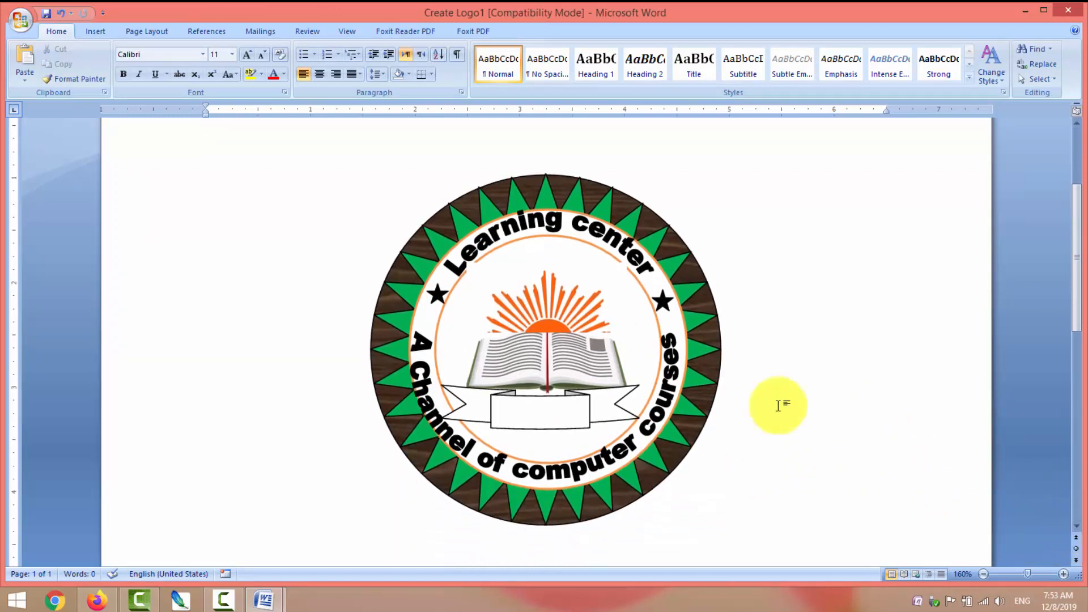
{"action": "left_click", "coordinate": [595, 404]}
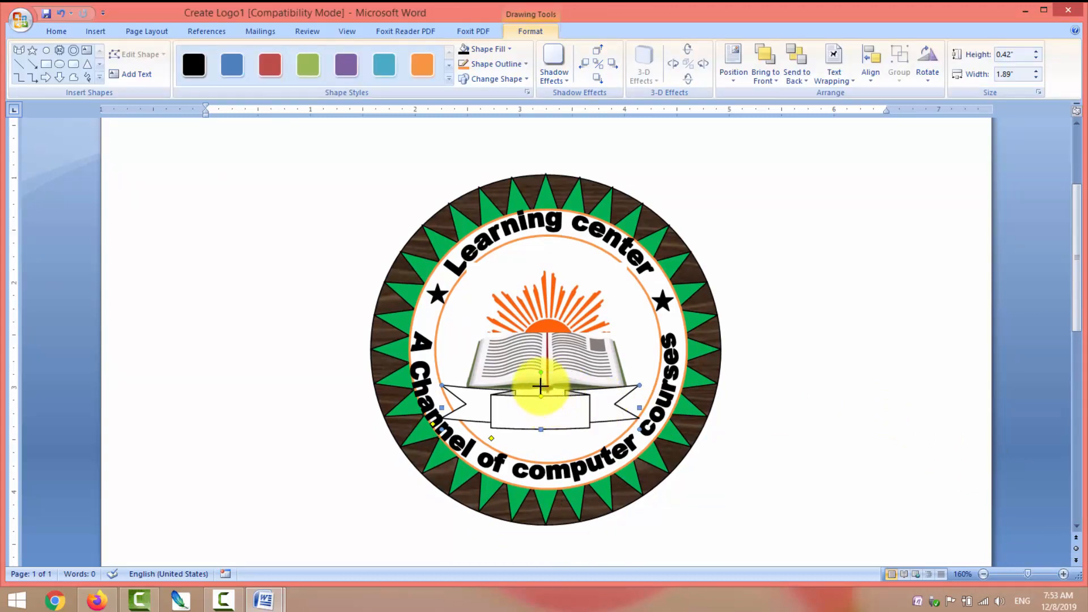
{"action": "left_click_drag", "start_coordinate": [541, 386], "coordinate": [541, 390]}
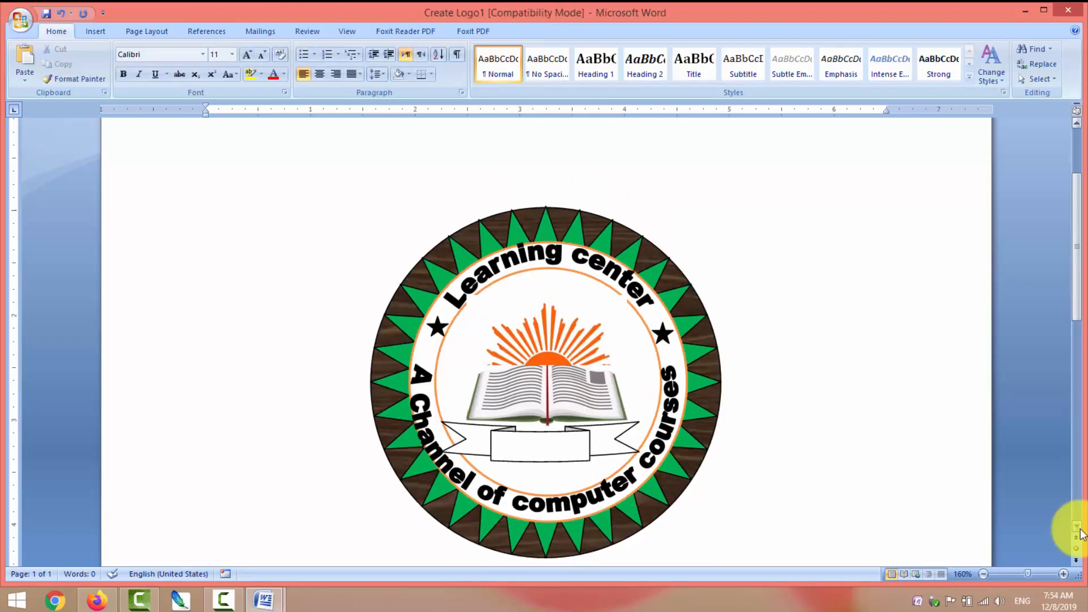
Step: Insert plain outlined WordArt reading "ISO : 9901 2008" in Arial Black, size 36
{"action": "left_click", "coordinate": [1078, 527]}
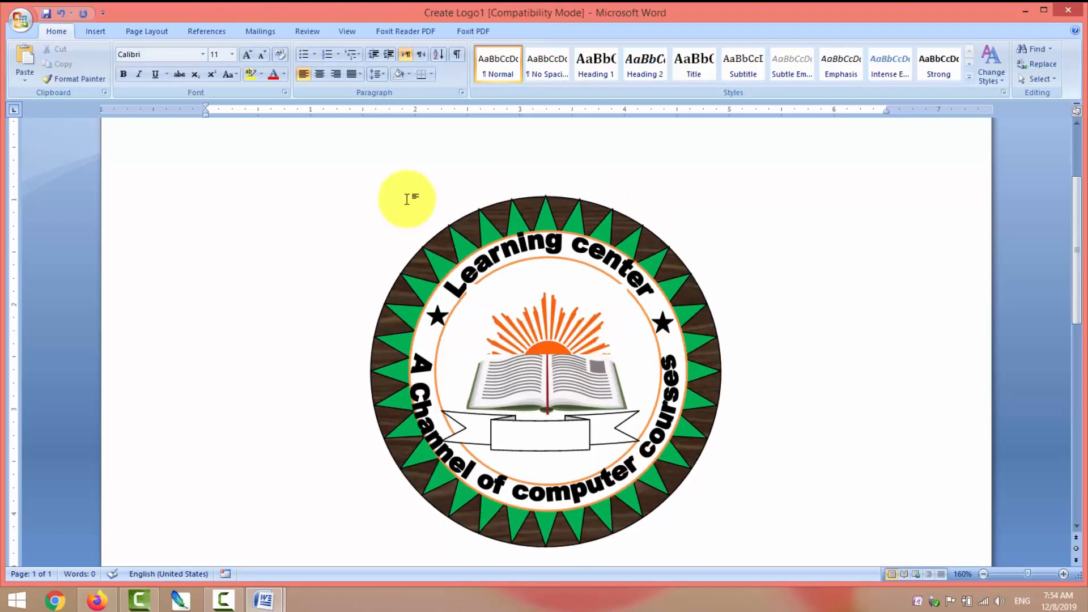
{"action": "left_click", "coordinate": [86, 32]}
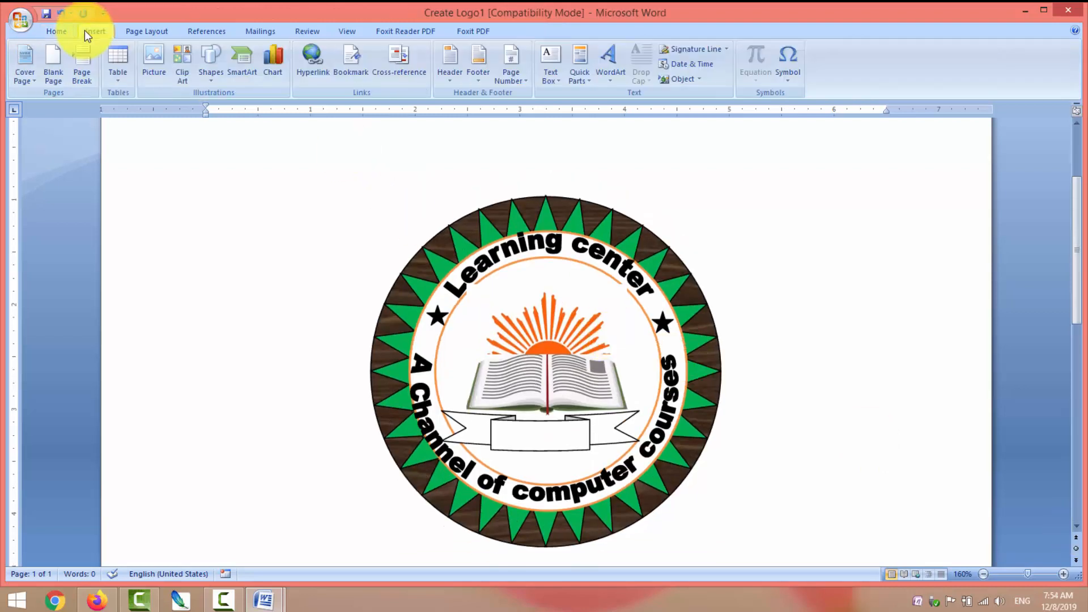
{"action": "left_click", "coordinate": [610, 85]}
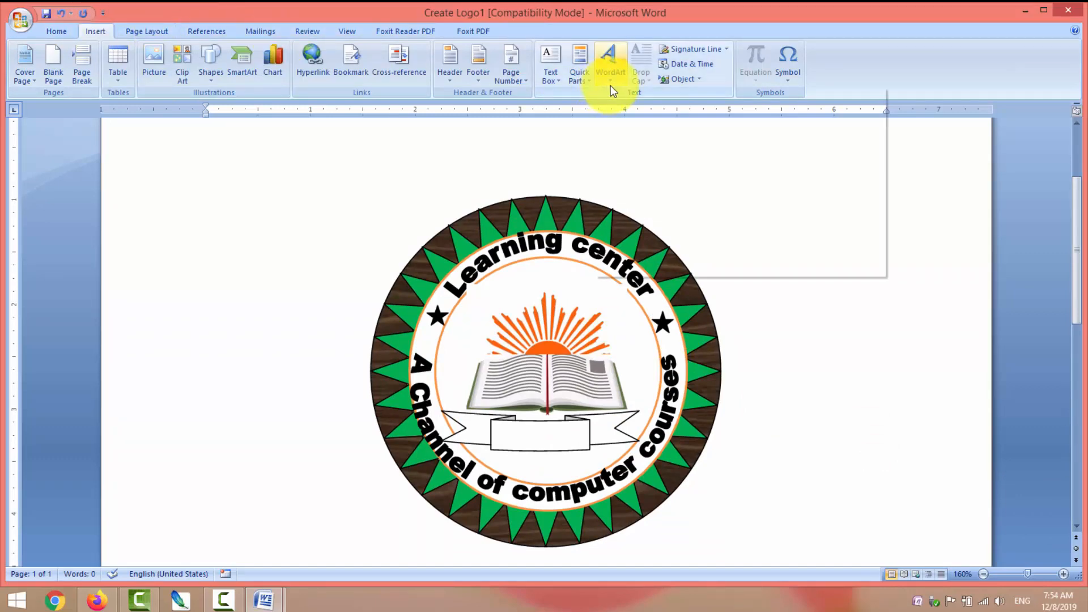
{"action": "left_click", "coordinate": [616, 105]}
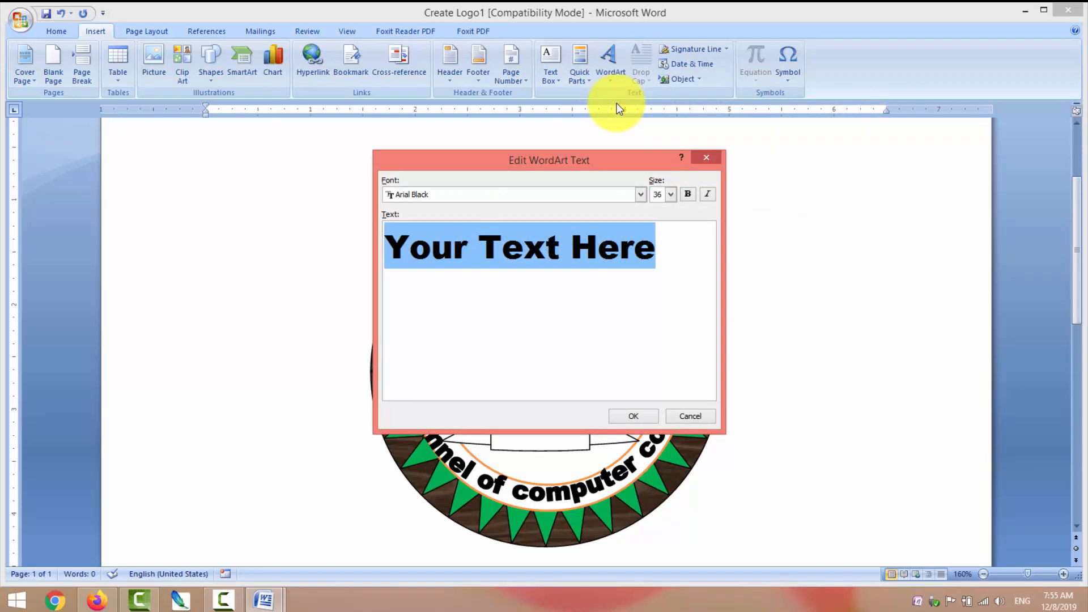
{"action": "type", "text": "ISO :"}
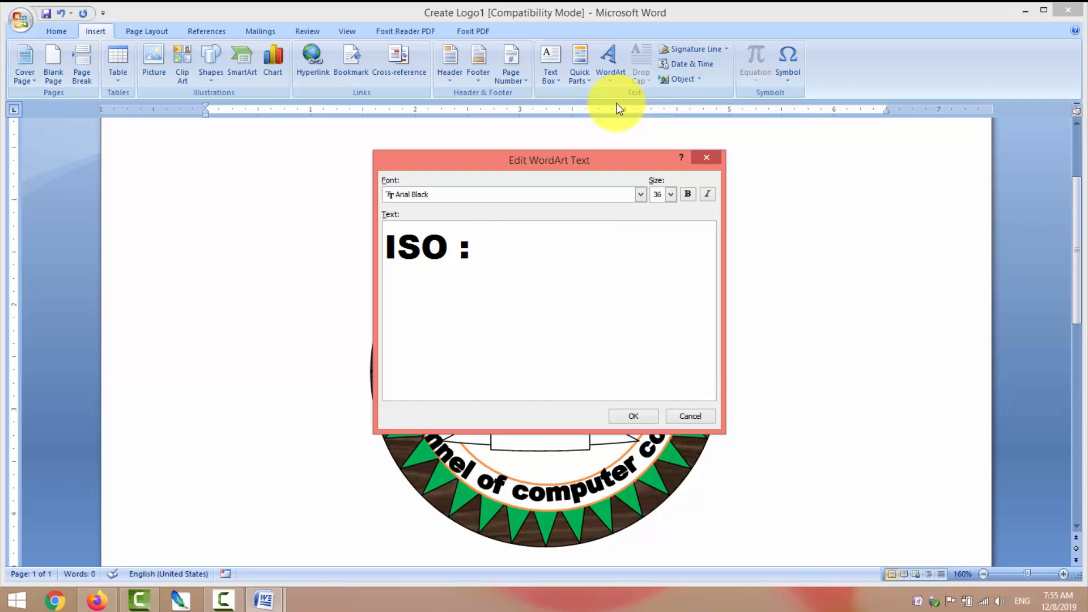
{"action": "type", "text": "9901"}
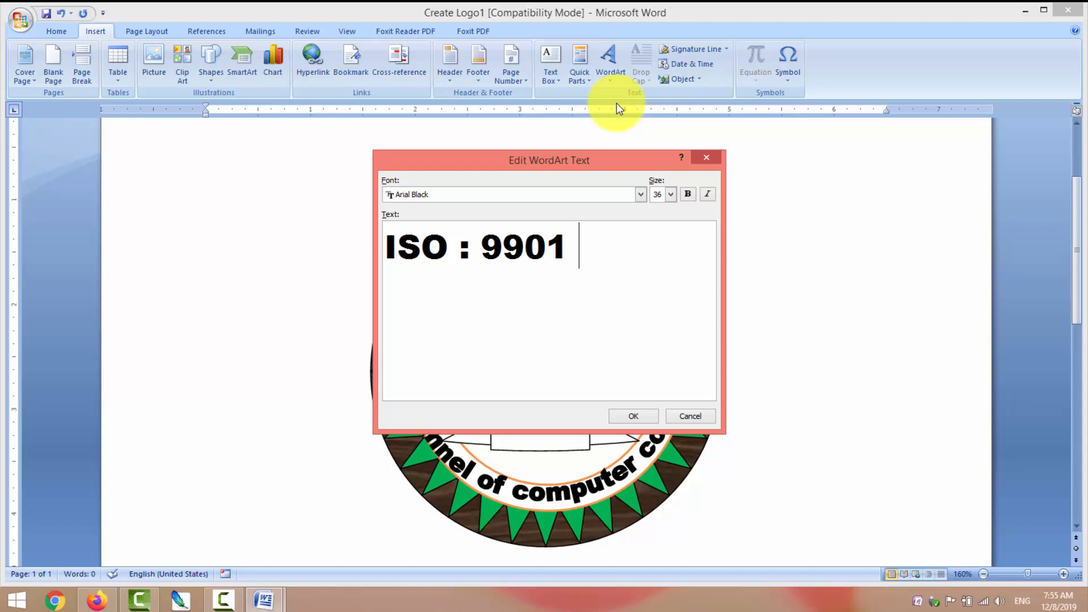
{"action": "type", "text": " 2008"}
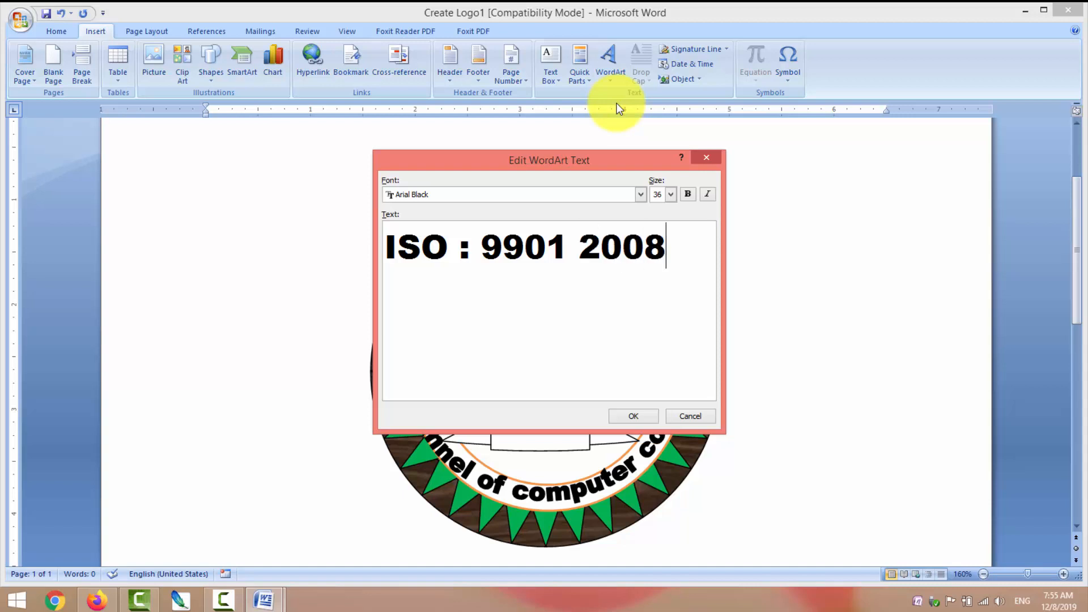
{"action": "left_click", "coordinate": [635, 416]}
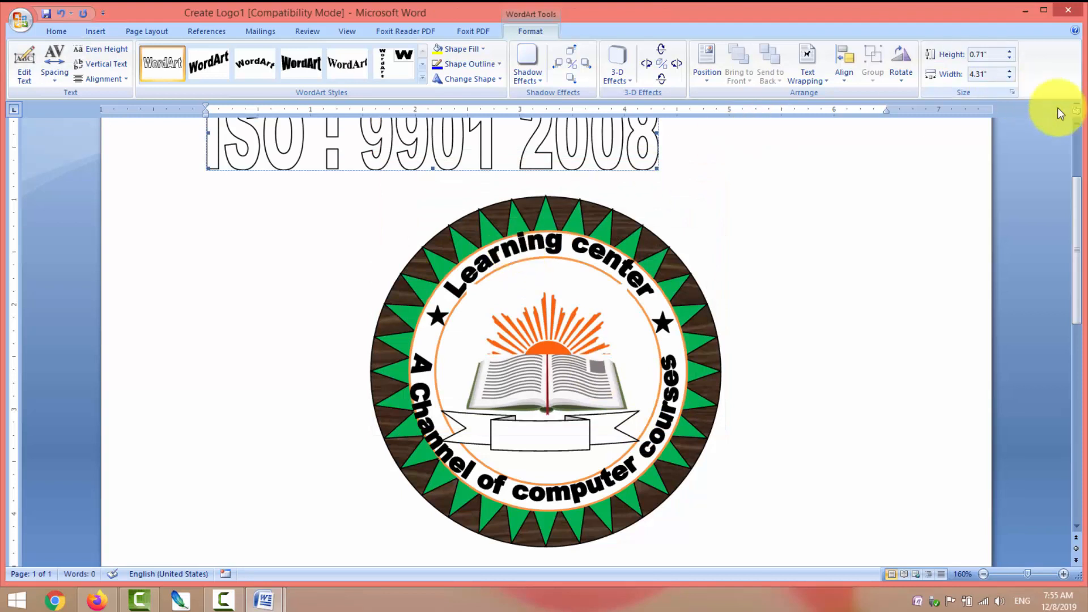
Step: Shrink the "ISO : 9901 2008" WordArt to about 0.34" high and 2.22" wide
{"action": "left_click", "coordinate": [1075, 124]}
{"action": "left_click", "coordinate": [1074, 124]}
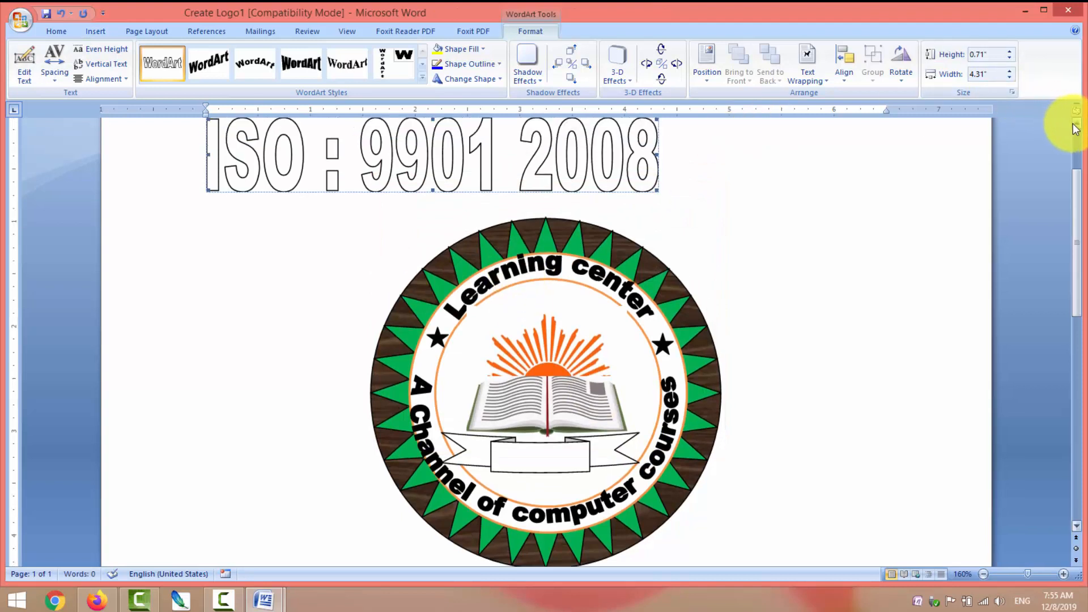
{"action": "left_click", "coordinate": [1074, 124]}
{"action": "left_click", "coordinate": [1074, 124]}
{"action": "left_click", "coordinate": [1074, 124]}
{"action": "left_click", "coordinate": [1074, 124]}
{"action": "left_click", "coordinate": [1074, 124]}
{"action": "left_click", "coordinate": [1075, 124]}
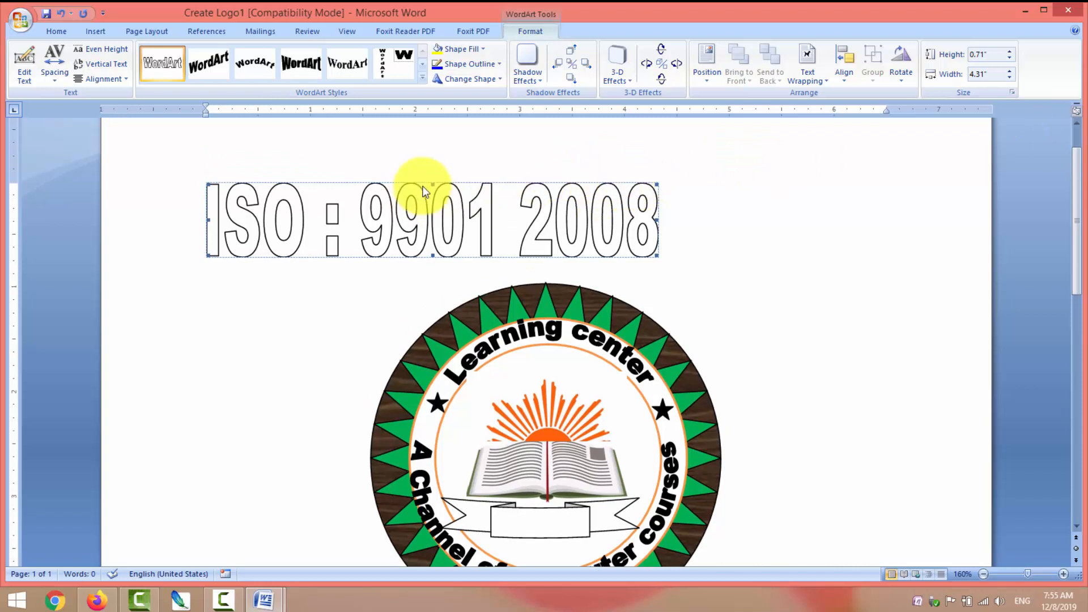
{"action": "left_click_drag", "start_coordinate": [432, 185], "coordinate": [432, 214]}
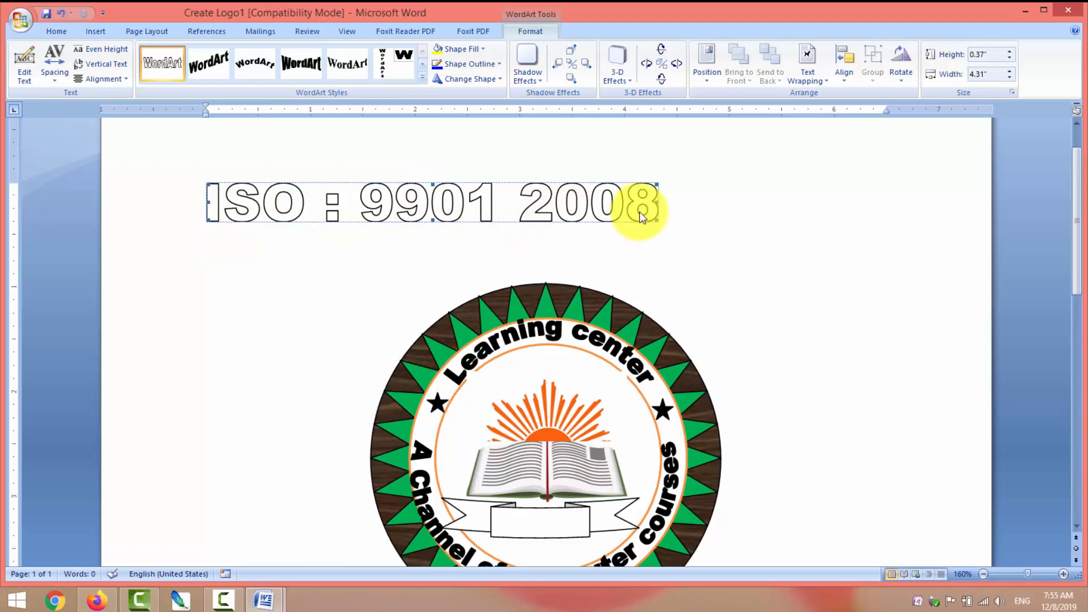
{"action": "left_click_drag", "start_coordinate": [652, 219], "coordinate": [539, 219]}
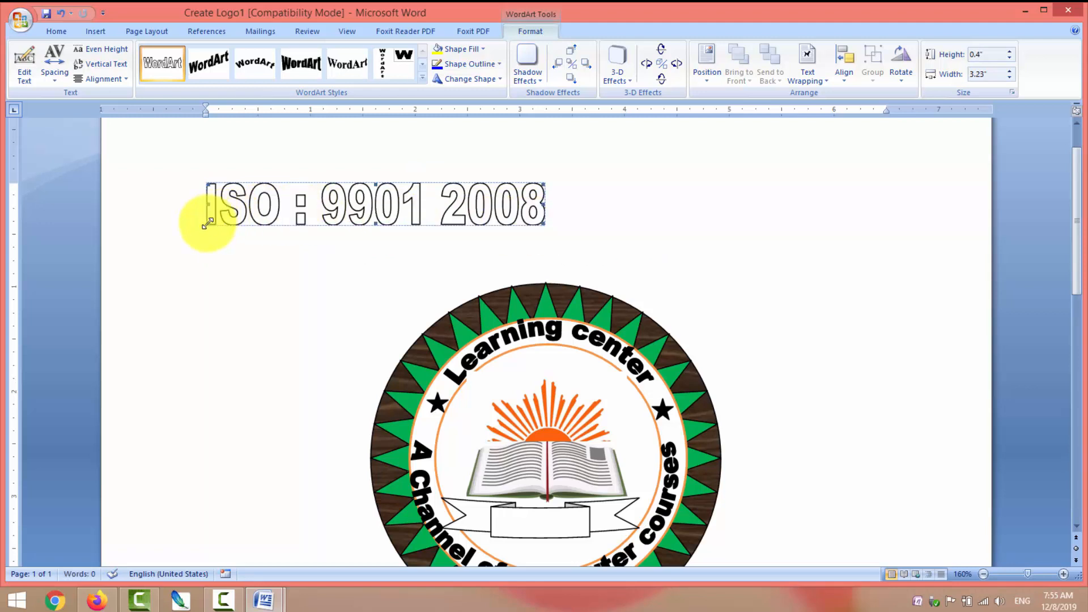
{"action": "left_click_drag", "start_coordinate": [207, 224], "coordinate": [253, 219]}
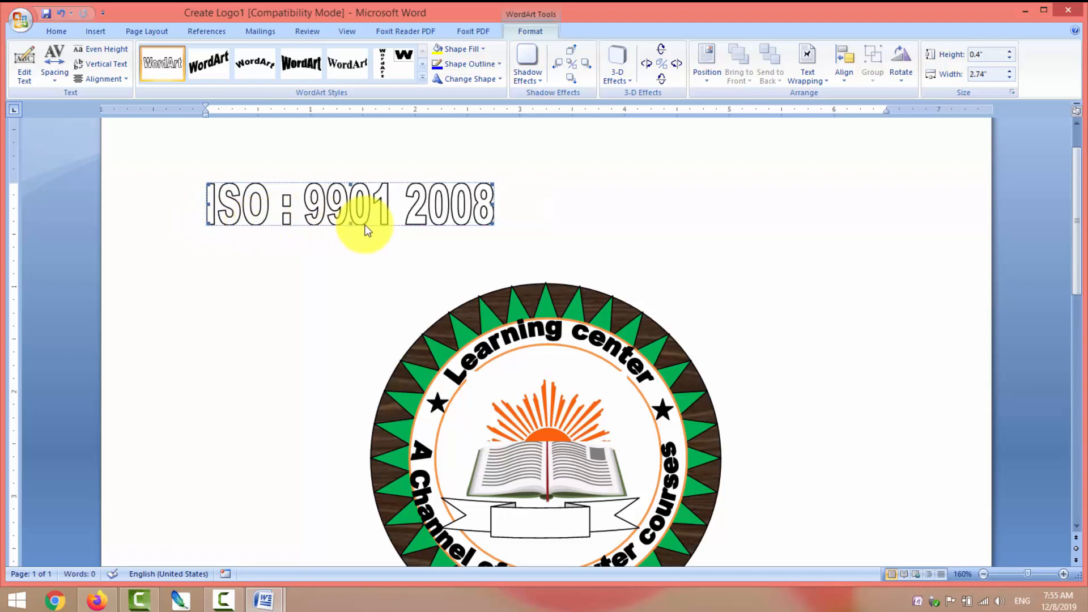
{"action": "left_click_drag", "start_coordinate": [490, 225], "coordinate": [439, 218]}
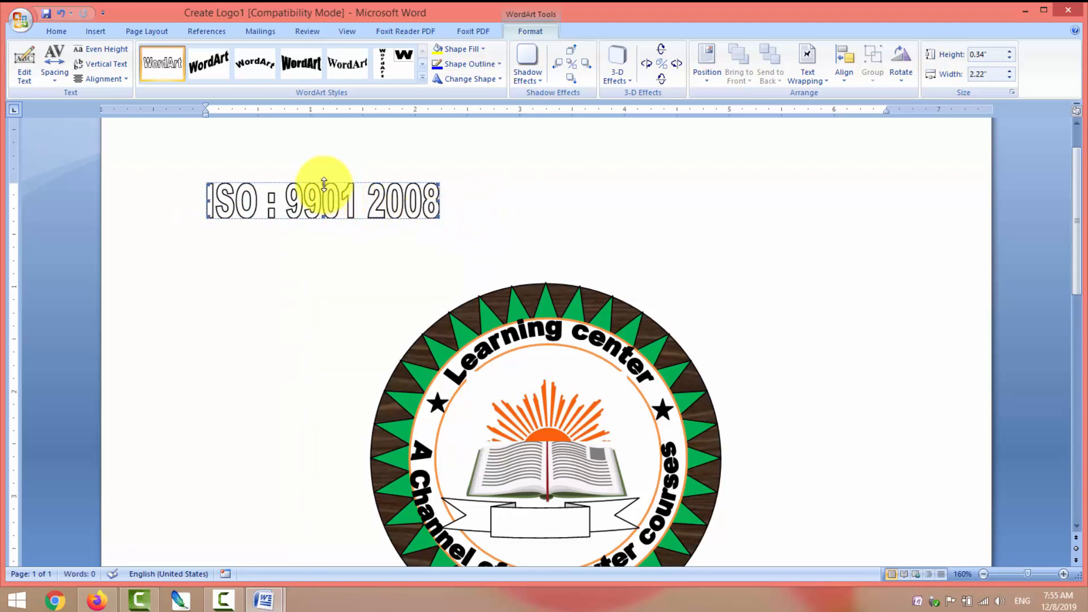
Step: Reduce the ISO WordArt further to about 0.16" by 1.64" and deselect it
{"action": "left_click_drag", "start_coordinate": [322, 183], "coordinate": [321, 195]}
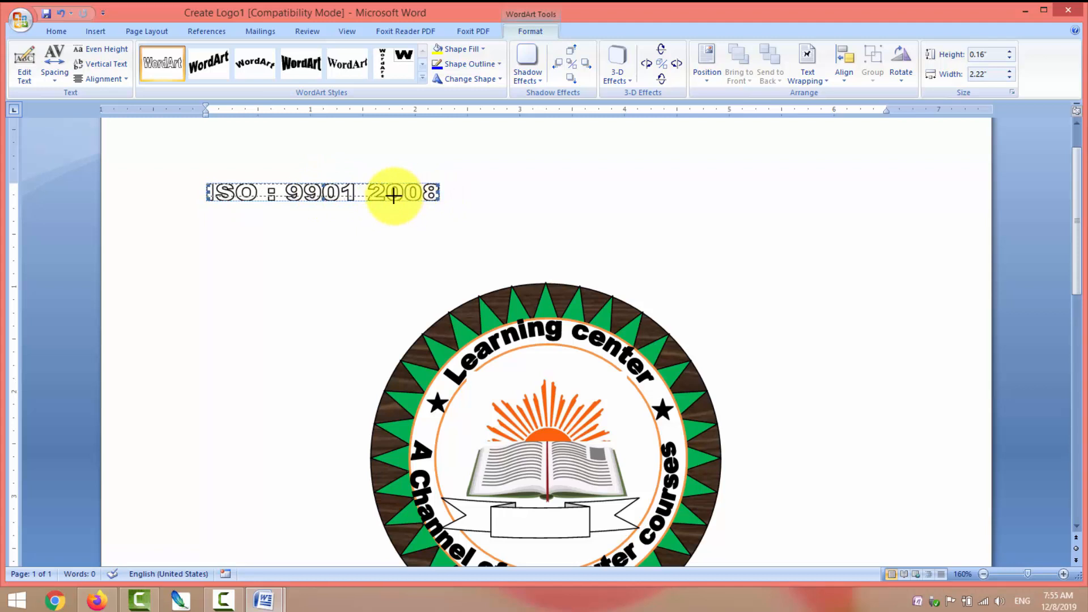
{"action": "left_click_drag", "start_coordinate": [378, 199], "coordinate": [374, 196]}
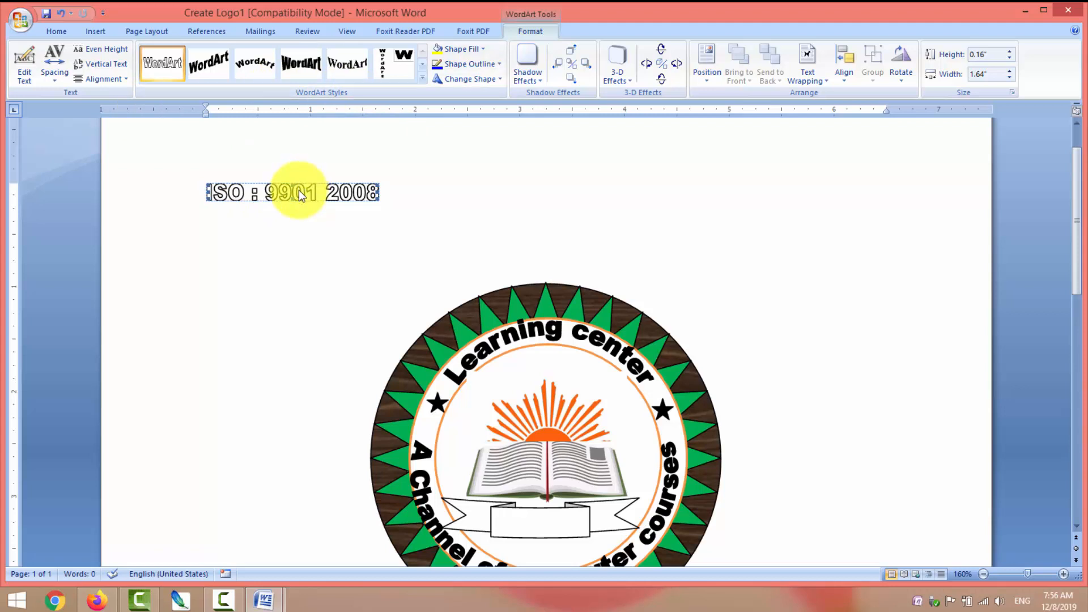
{"action": "left_click", "coordinate": [379, 275]}
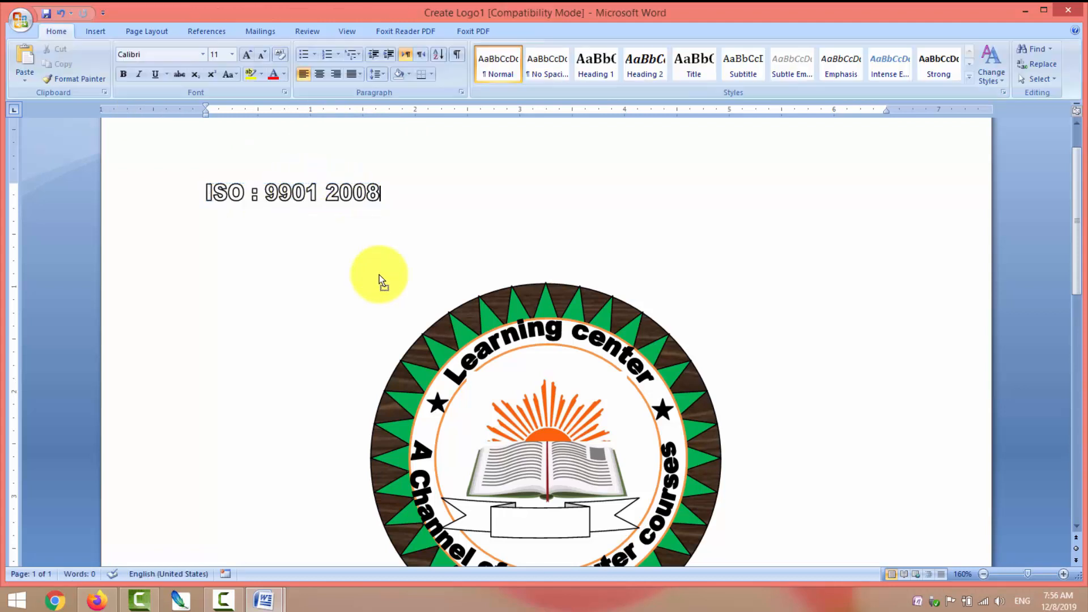
Step: Set the ISO WordArt's text wrapping to In Front of Text and move it onto the ribbon banner below the book
{"action": "left_click", "coordinate": [304, 194]}
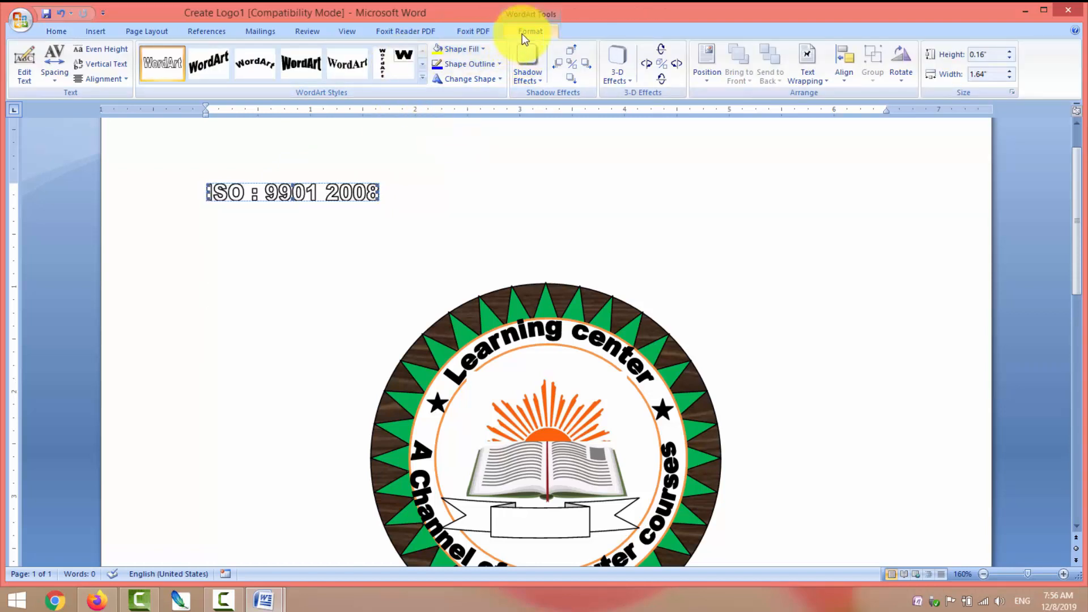
{"action": "left_click", "coordinate": [826, 81]}
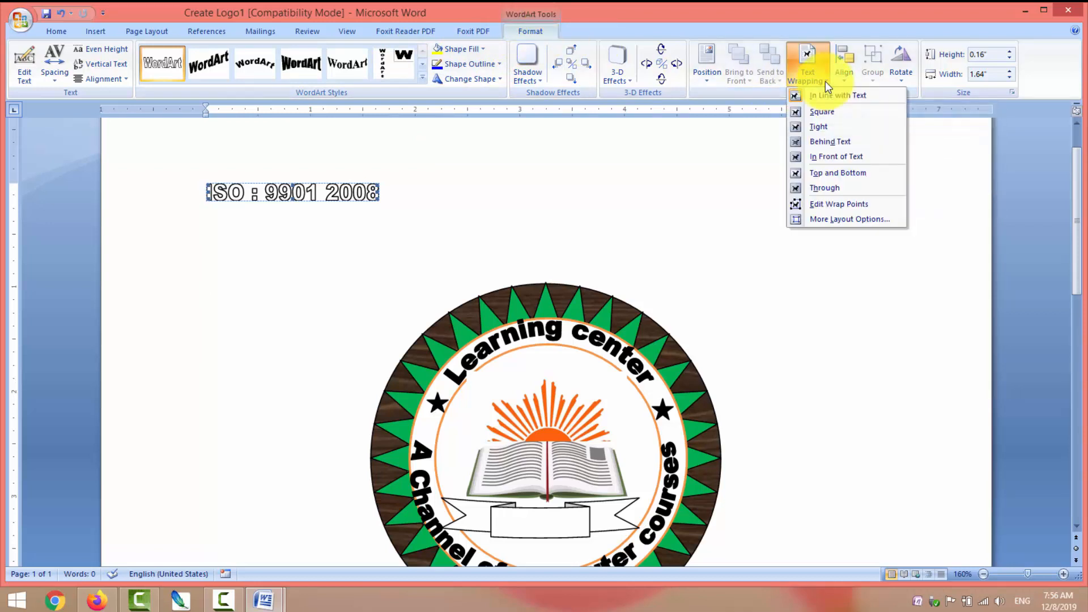
{"action": "left_click", "coordinate": [829, 156]}
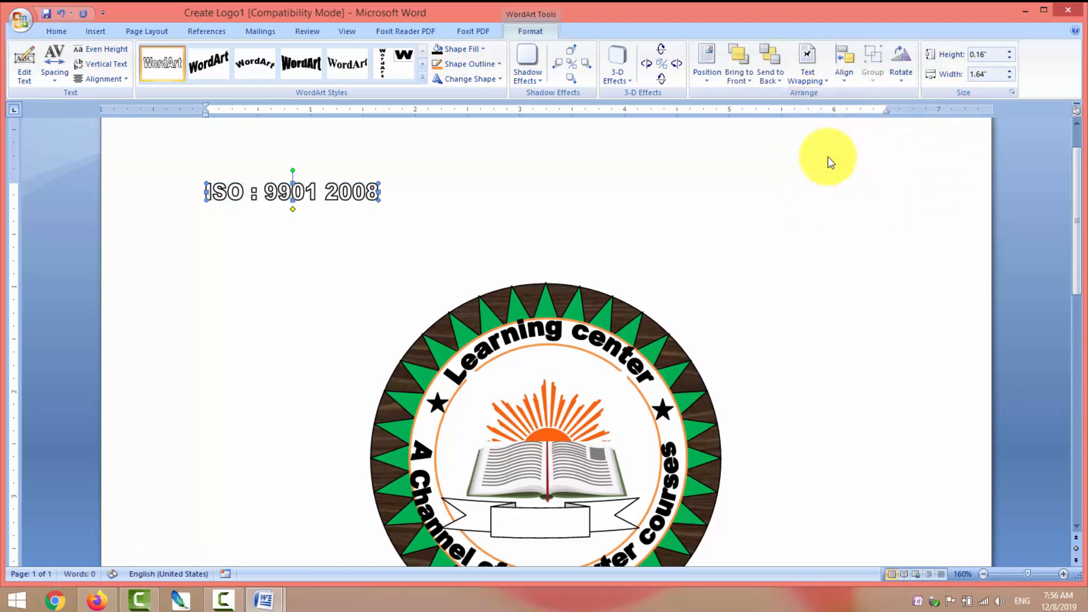
{"action": "left_click", "coordinate": [311, 248]}
{"action": "left_click", "coordinate": [298, 183]}
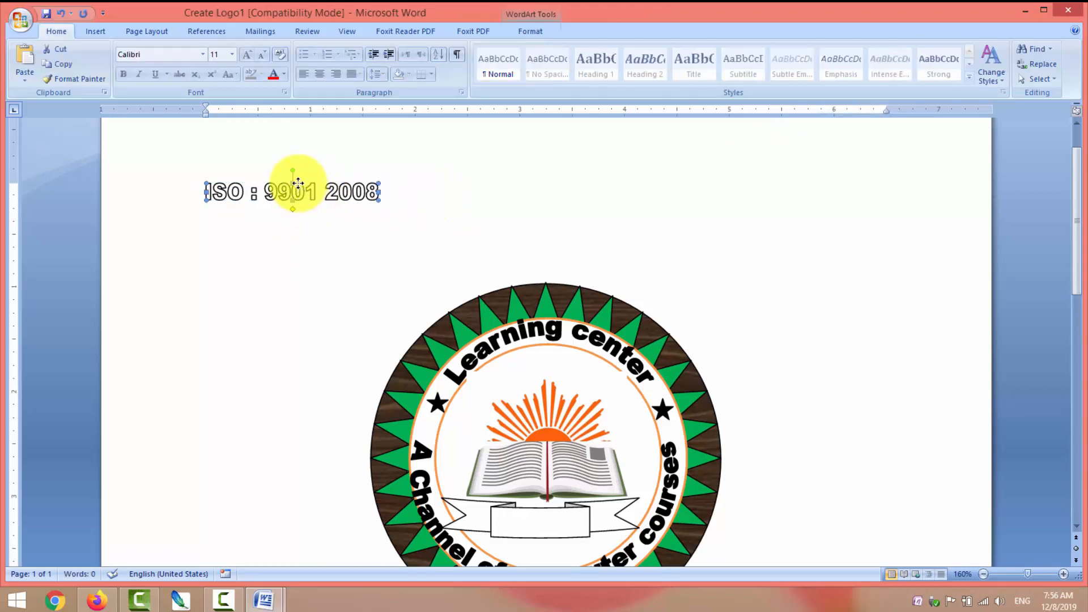
{"action": "left_click_drag", "start_coordinate": [298, 183], "coordinate": [544, 511]}
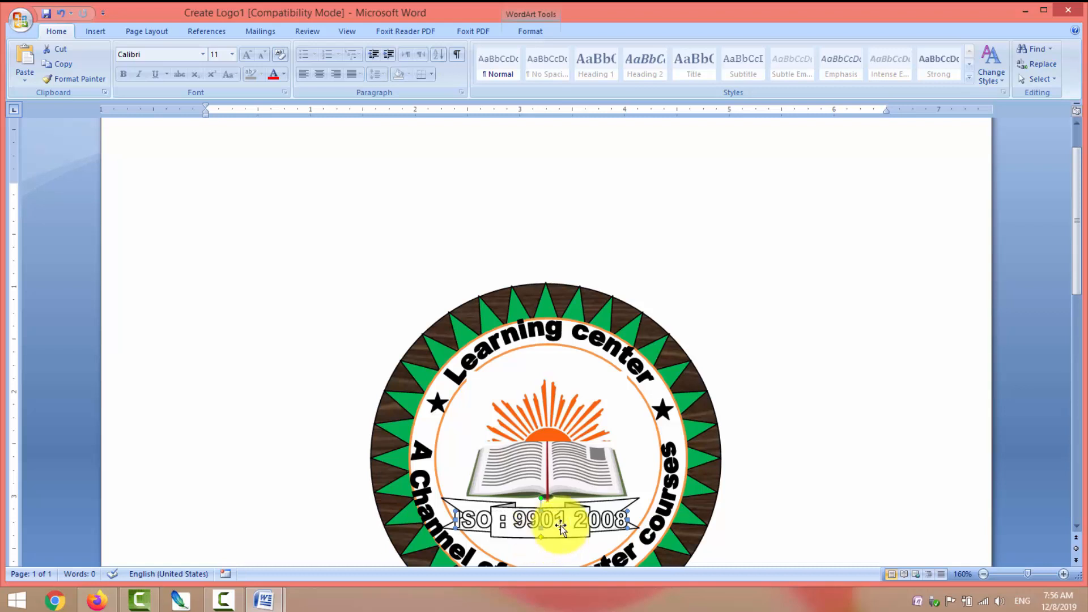
Step: Resize the ISO WordArt to about 0.21" high and 0.94" wide so it fits the ribbon banner's center panel
{"action": "left_click_drag", "start_coordinate": [626, 525], "coordinate": [597, 527]}
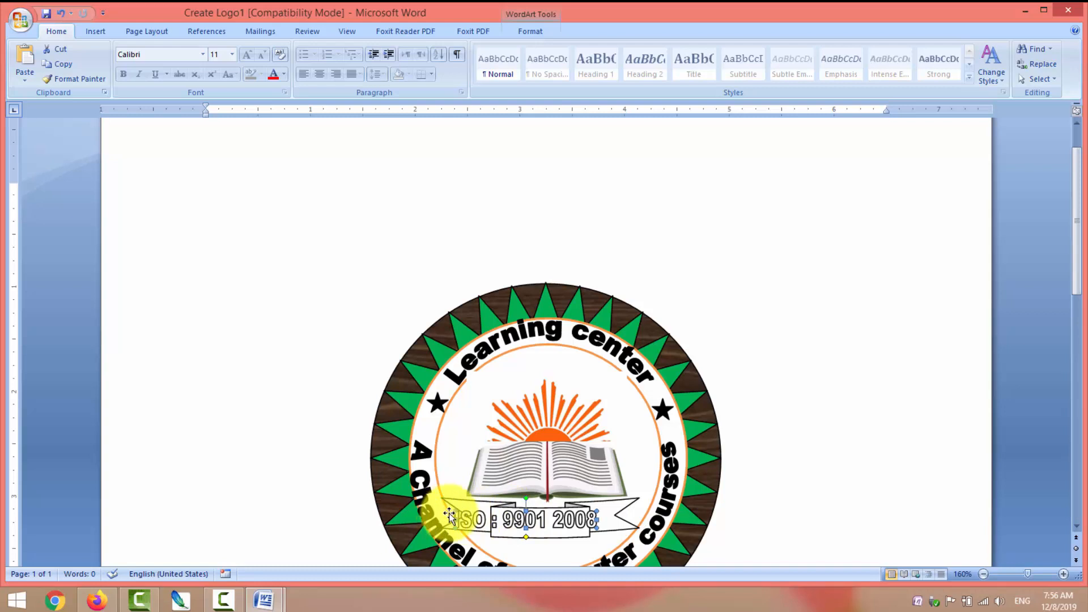
{"action": "left_click_drag", "start_coordinate": [455, 511], "coordinate": [491, 513]}
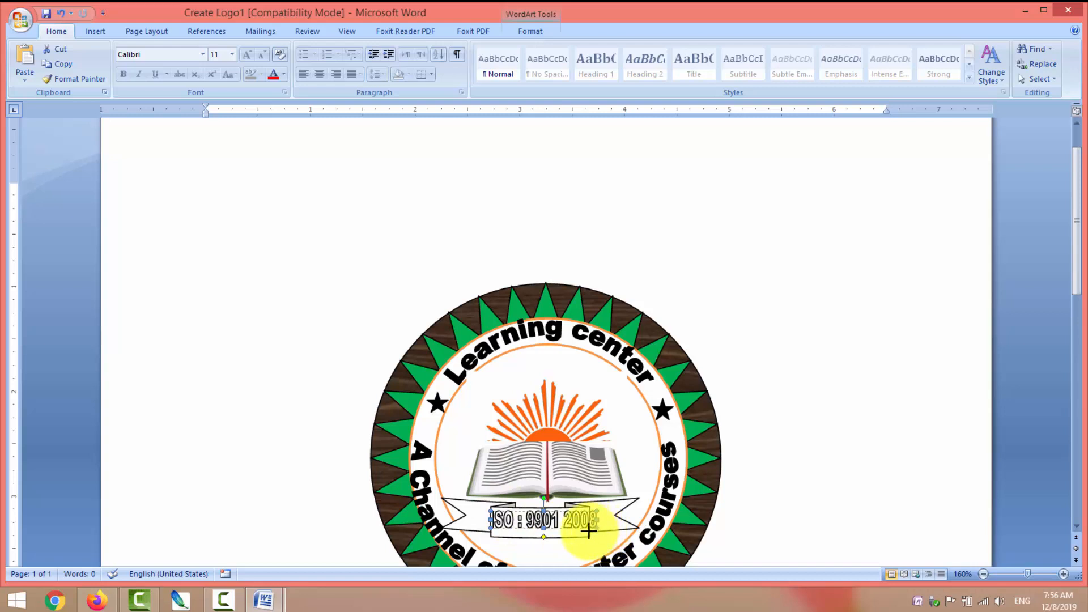
{"action": "left_click_drag", "start_coordinate": [589, 531], "coordinate": [589, 530]}
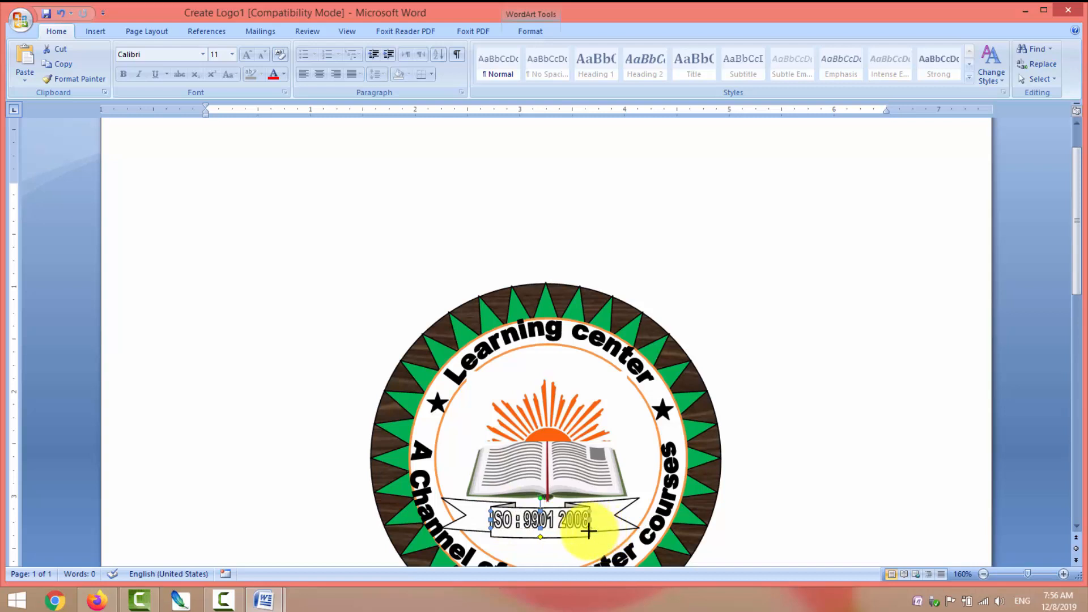
{"action": "left_click", "coordinate": [540, 533]}
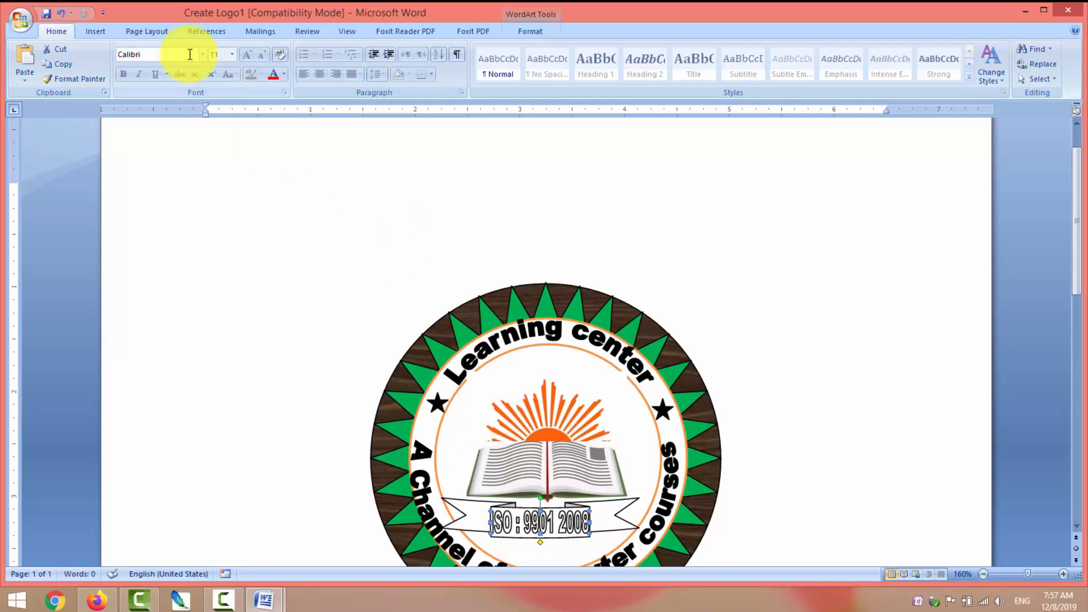
Step: Fill the ISO WordArt's letters with solid black
{"action": "left_click", "coordinate": [96, 32]}
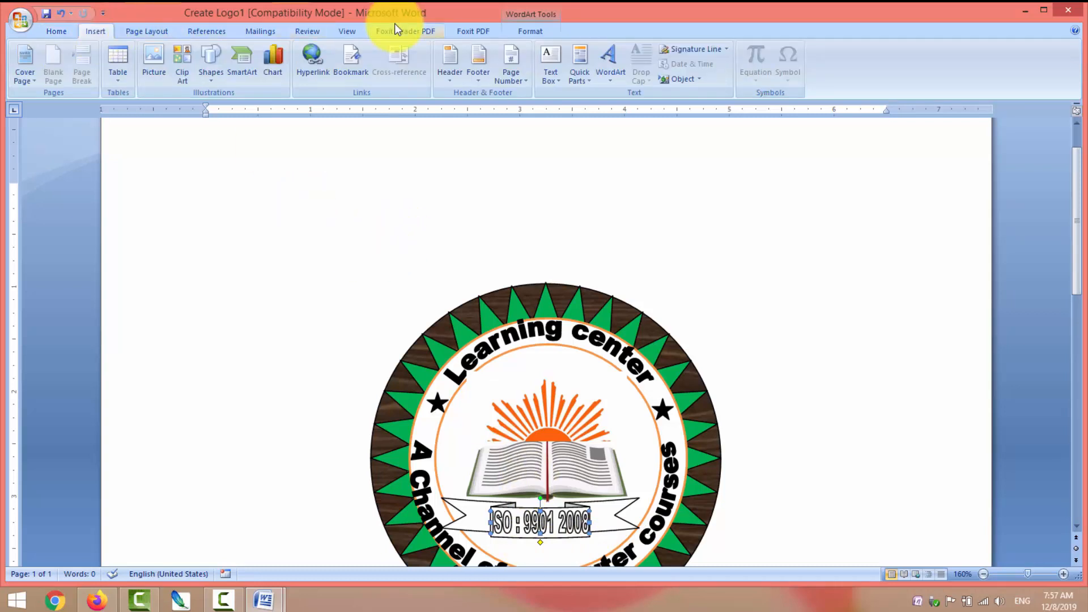
{"action": "left_click", "coordinate": [520, 33]}
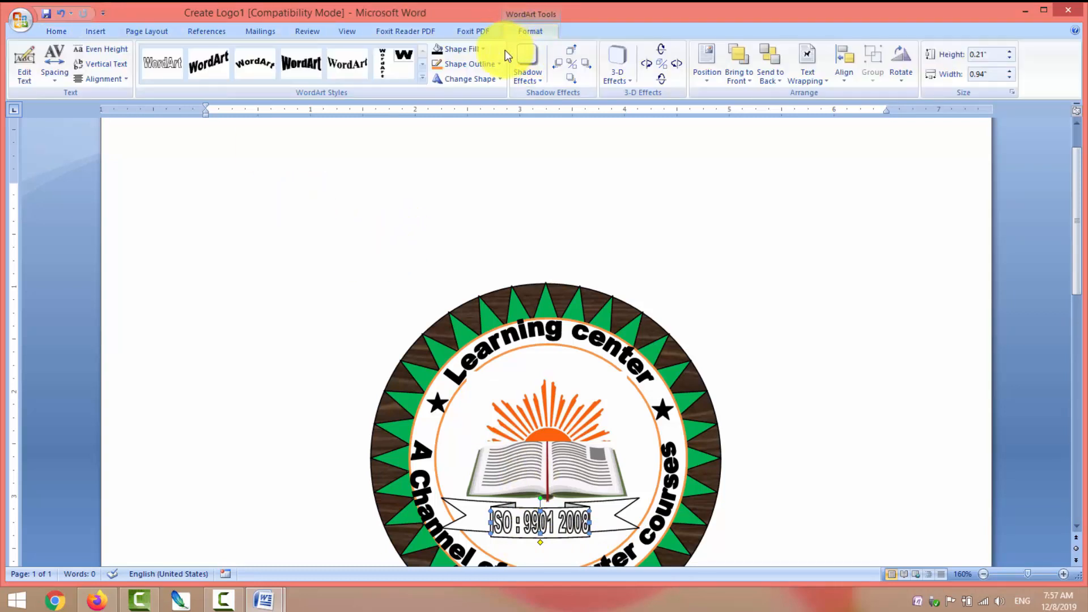
{"action": "left_click", "coordinate": [483, 52]}
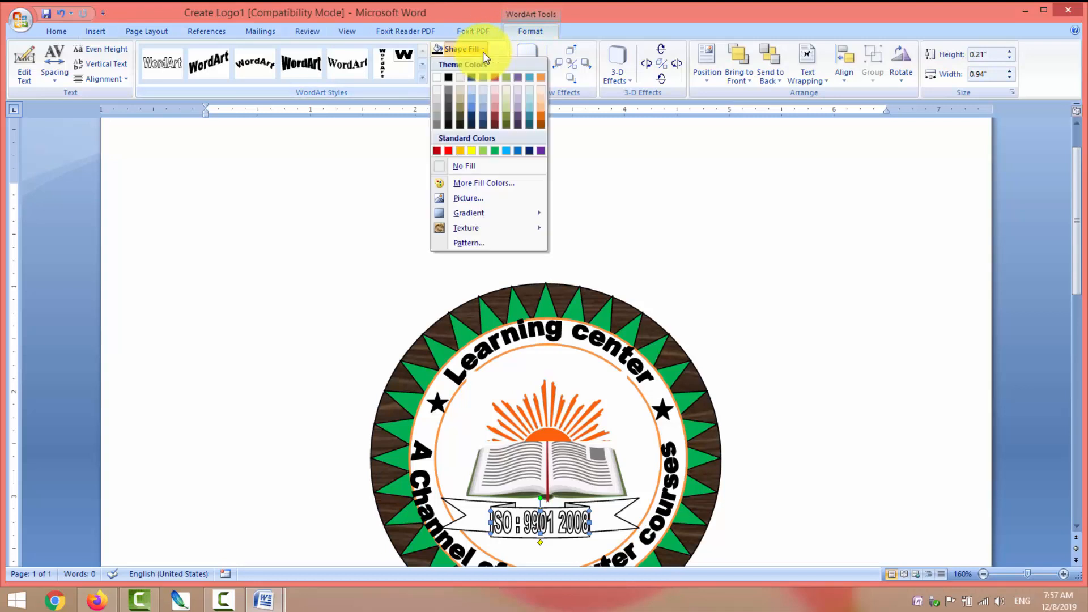
{"action": "left_click", "coordinate": [450, 77]}
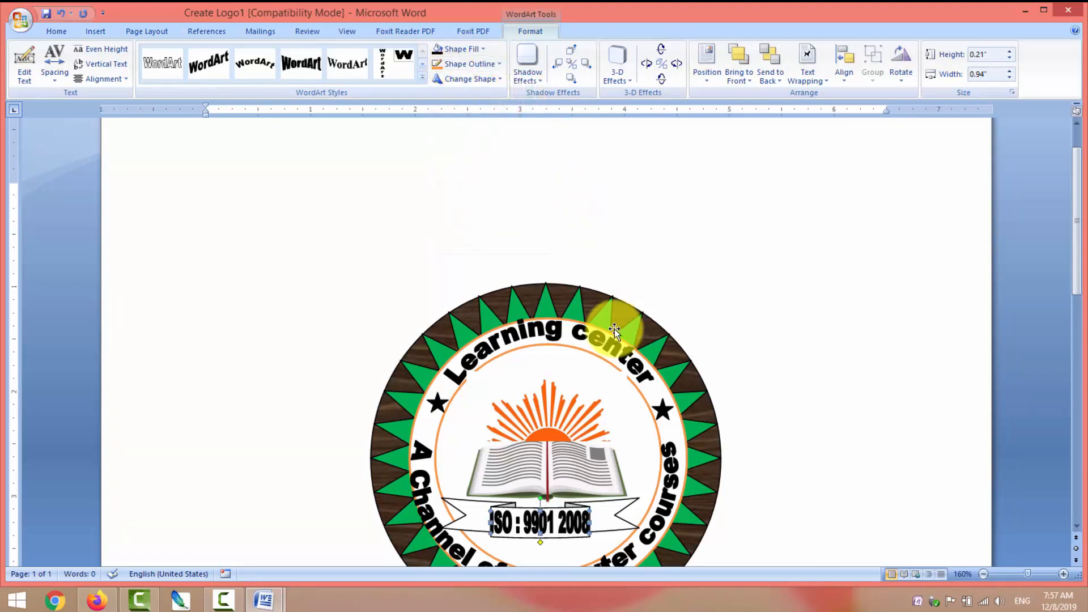